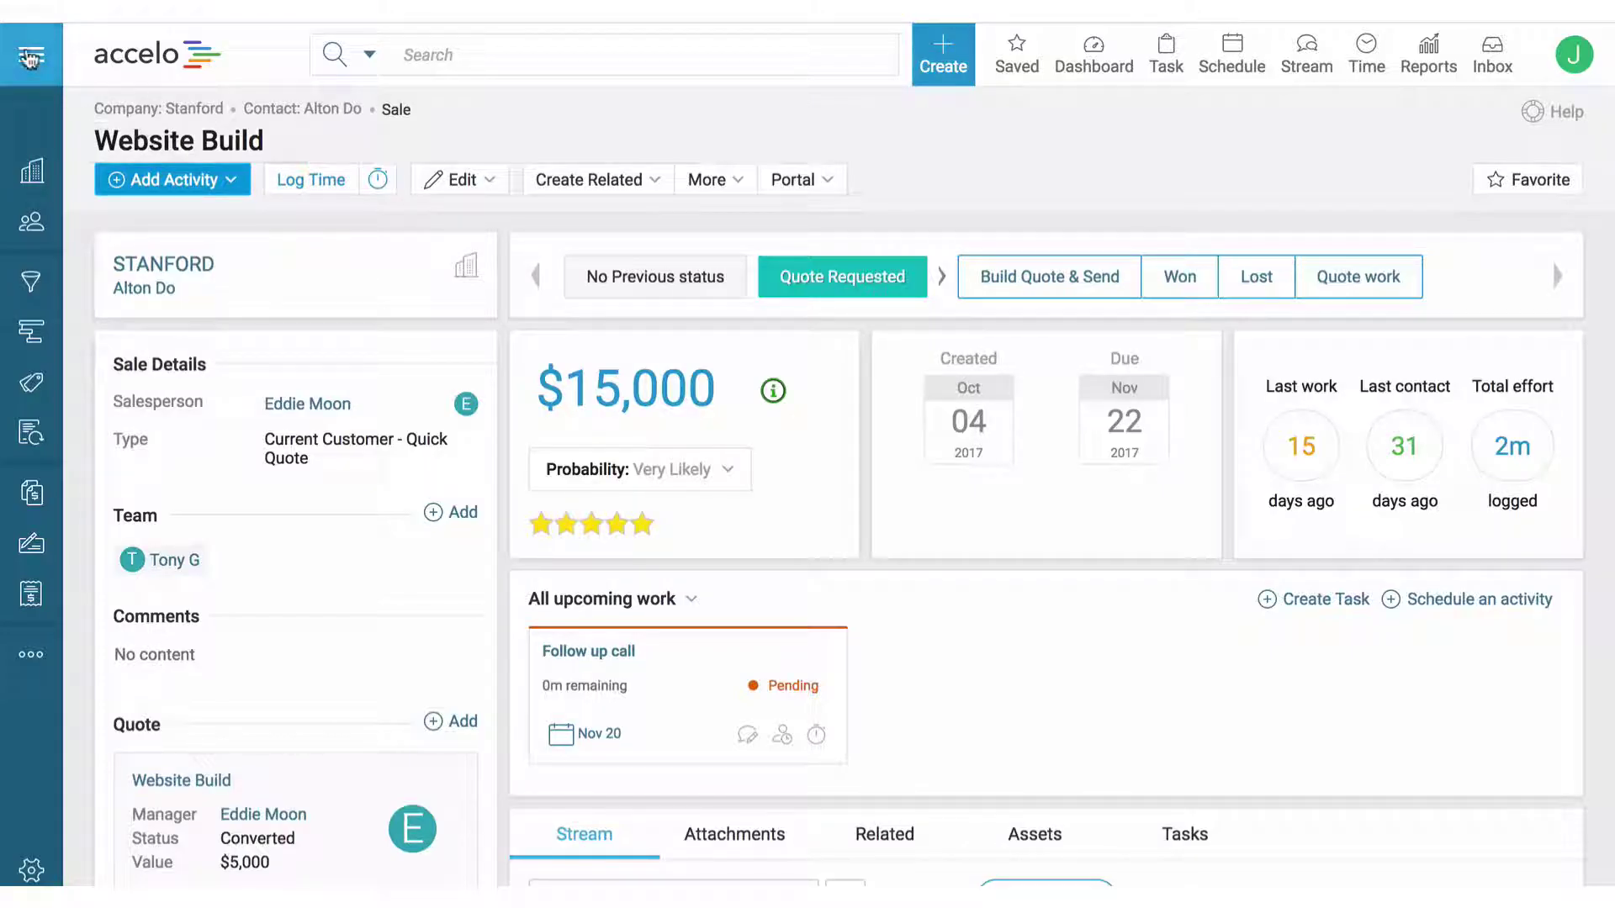
# Step: Expand the sidebar and browse the records that can be created for the Website Build sale
pyautogui.click(31, 56)
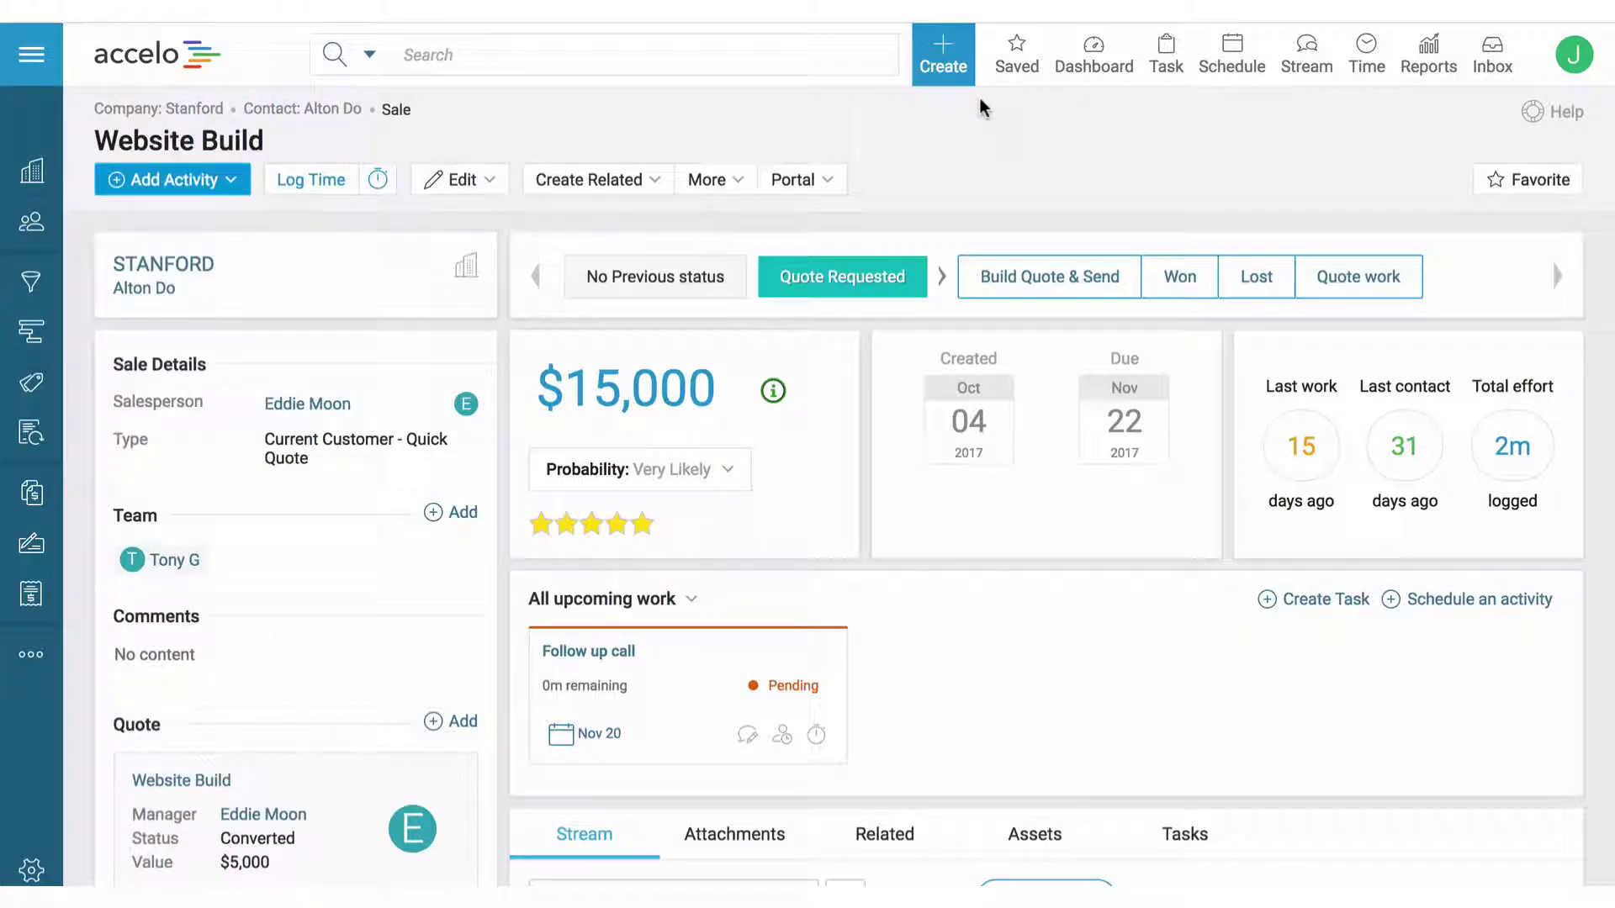
pyautogui.click(954, 74)
pyautogui.moveTo(815, 265)
pyautogui.scroll(-1, 505, 227)
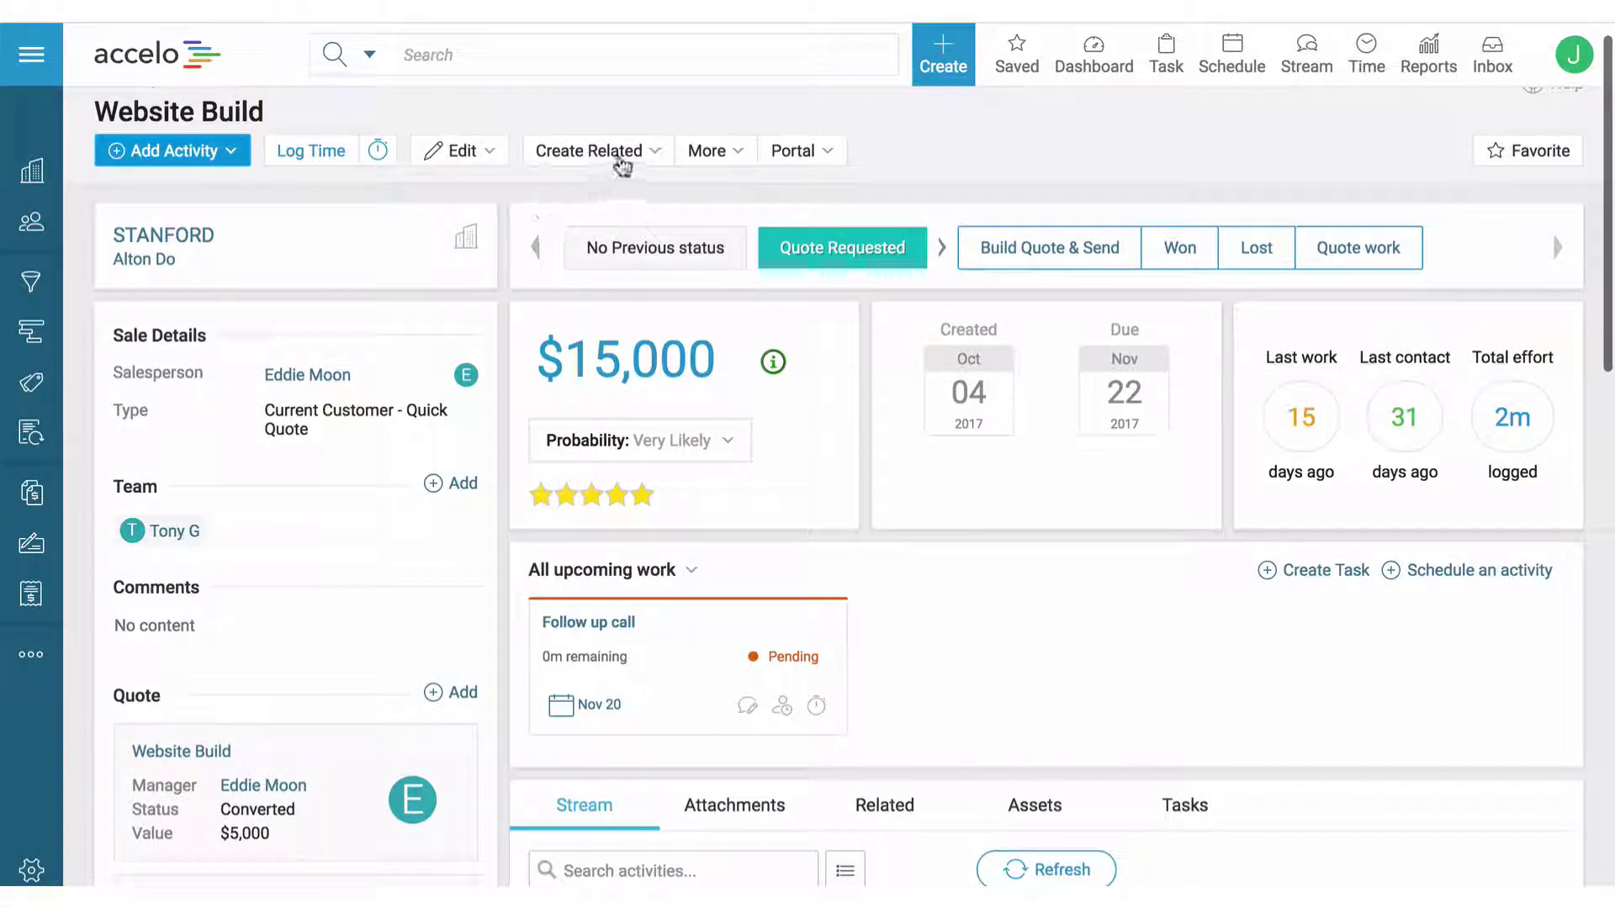
pyautogui.click(648, 157)
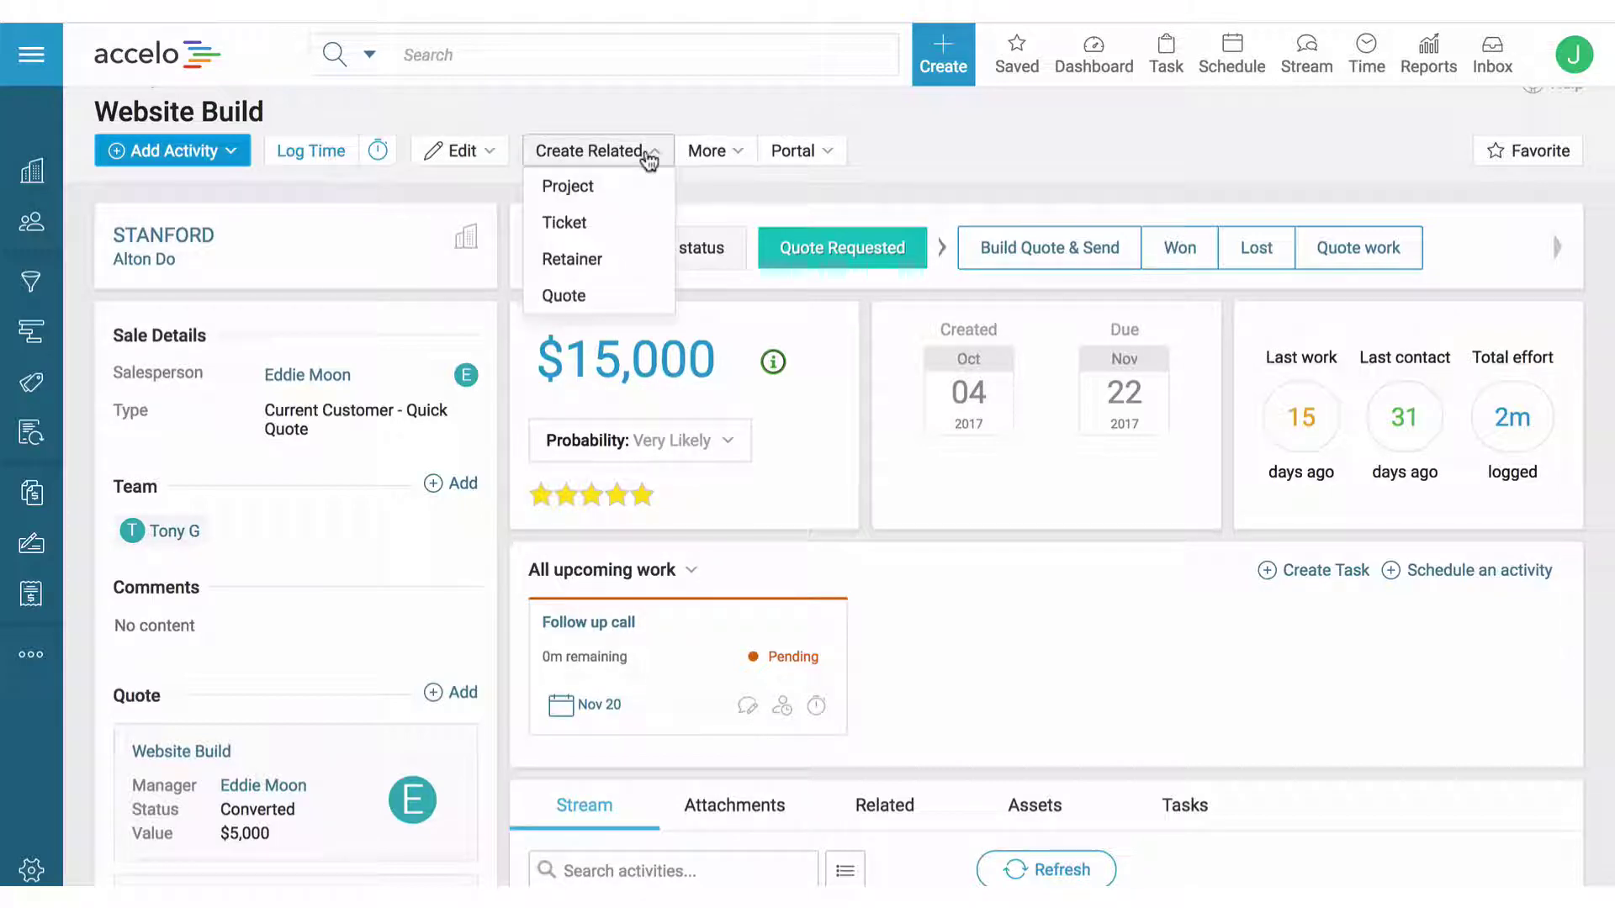
pyautogui.click(497, 290)
pyautogui.scroll(-2, 497, 289)
pyautogui.scroll(-4, 496, 290)
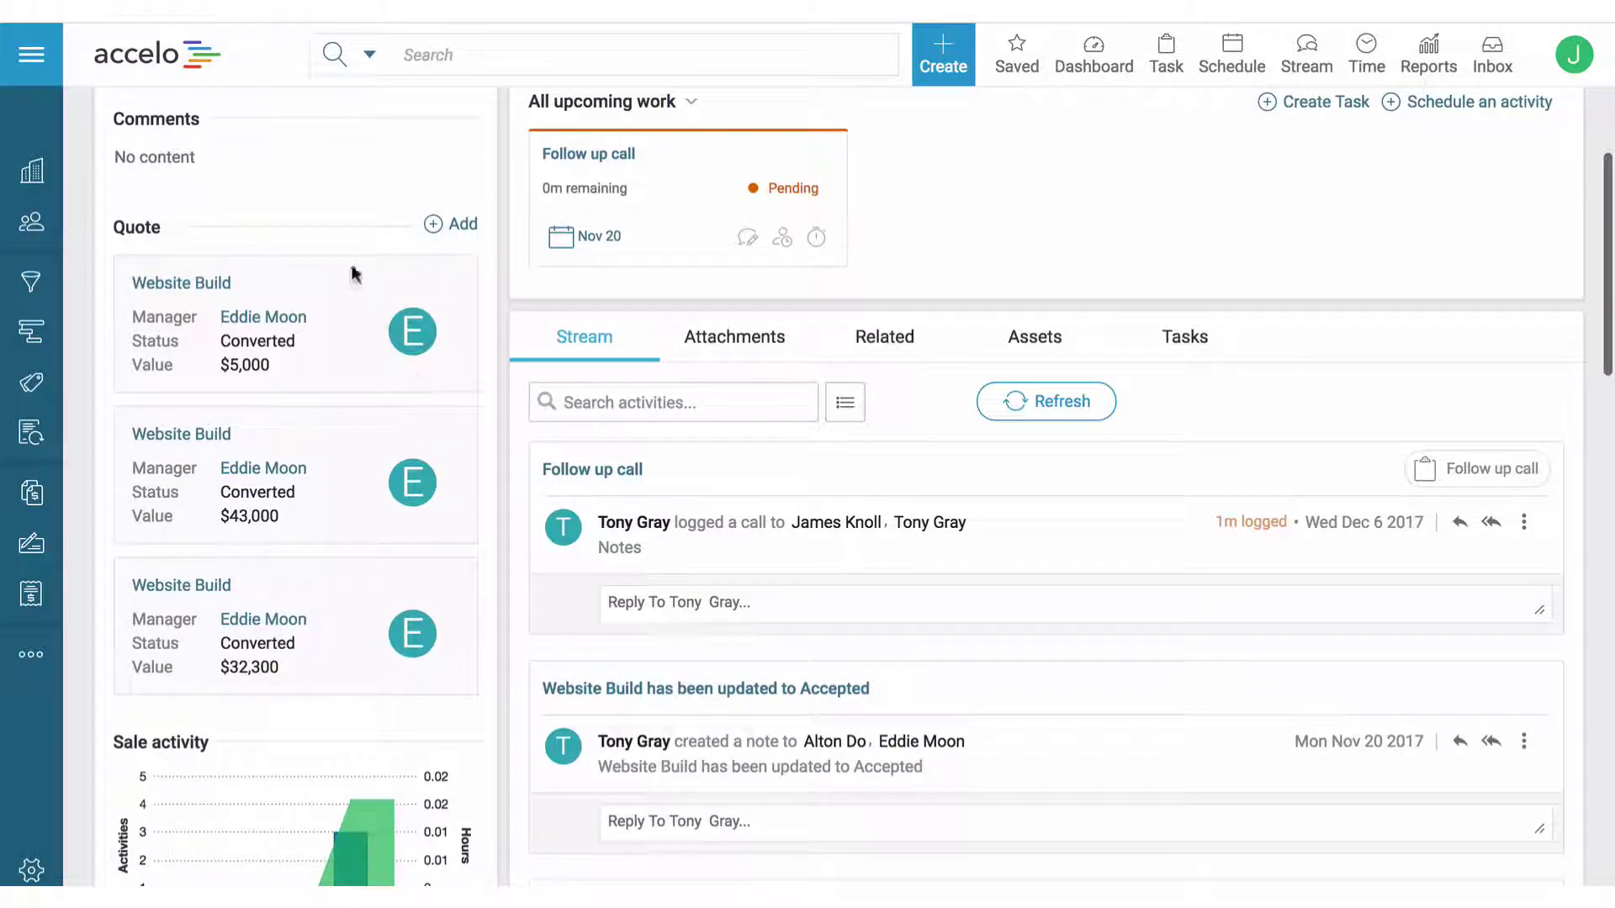
# Step: Start a new quote titled 'Website Design' and assign a different Quote Manager
pyautogui.click(442, 224)
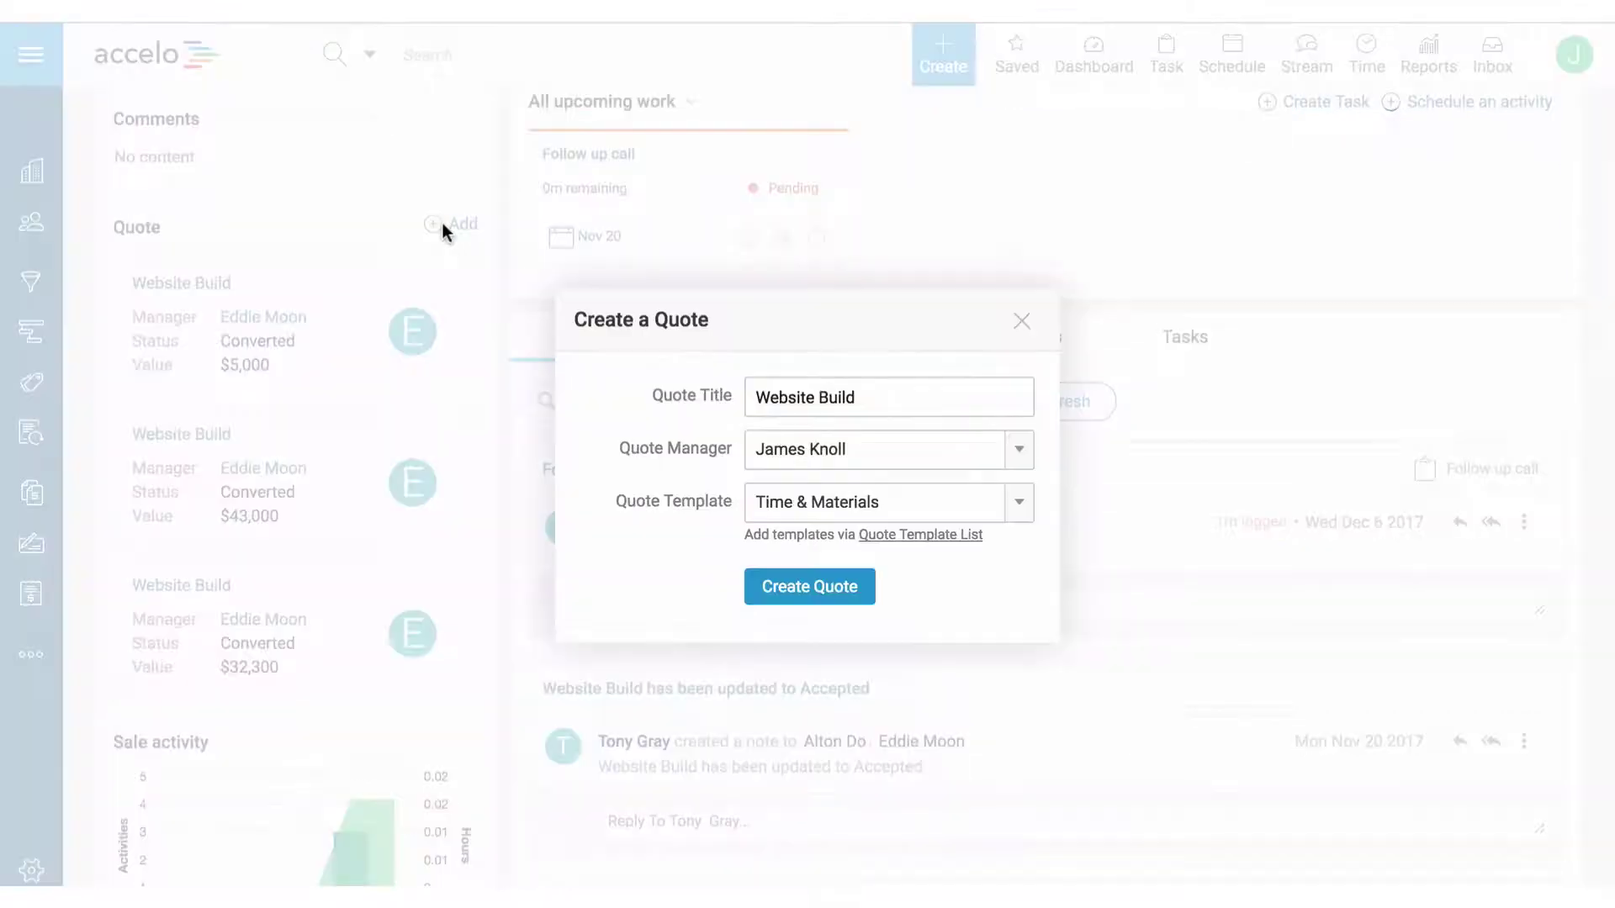
pyautogui.moveTo(857, 398); pyautogui.dragTo(820, 399)
pyautogui.write('Design')
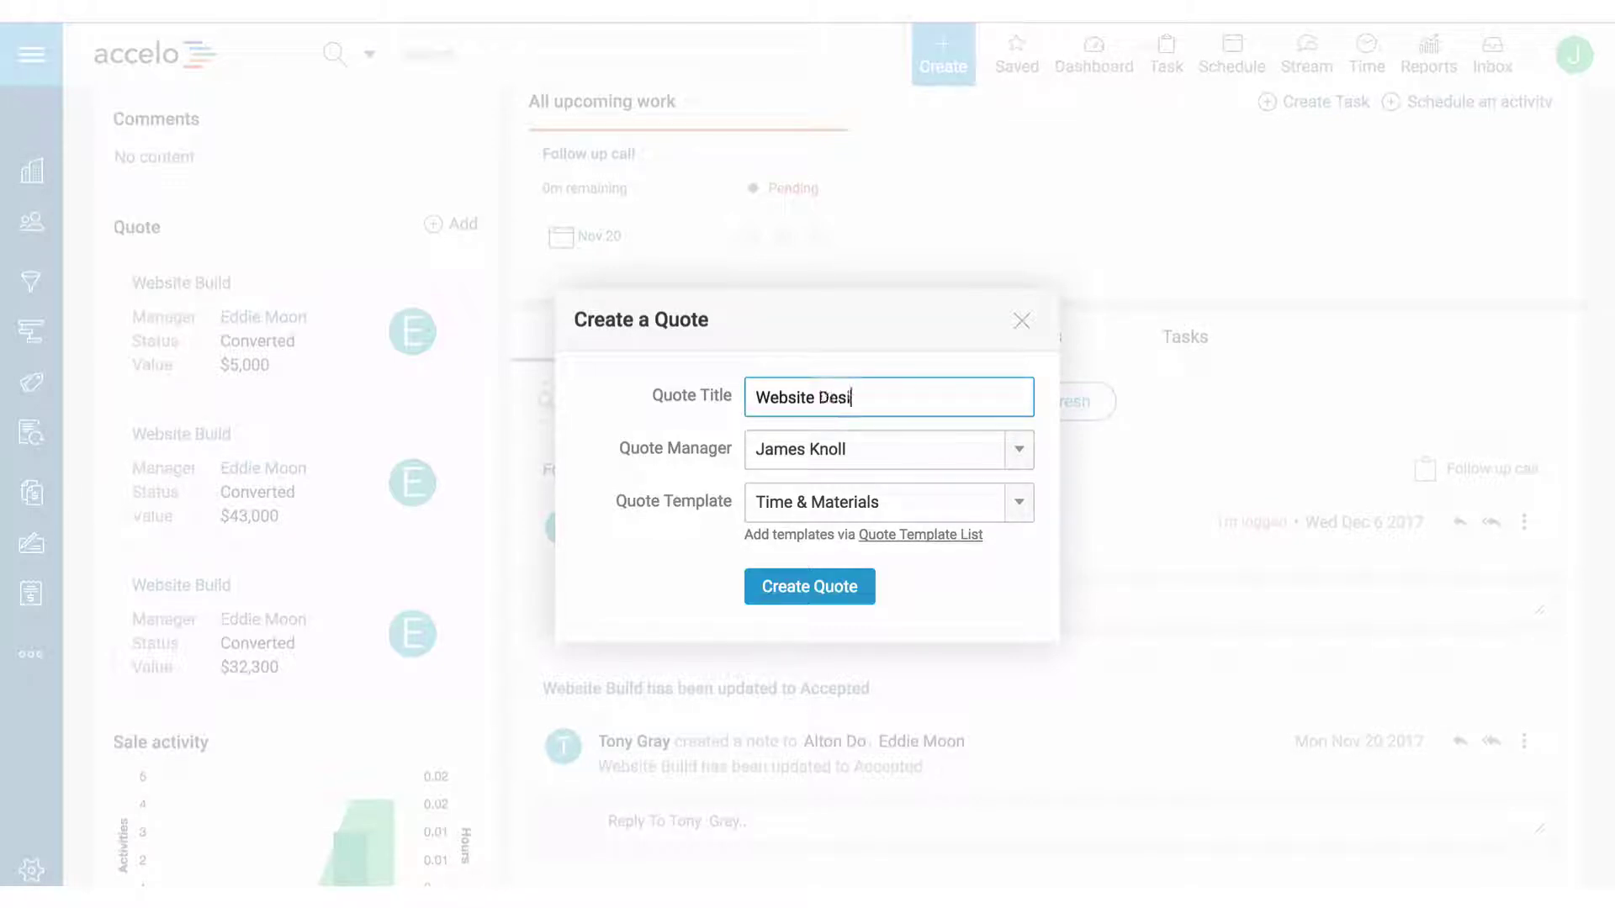
pyautogui.click(826, 452)
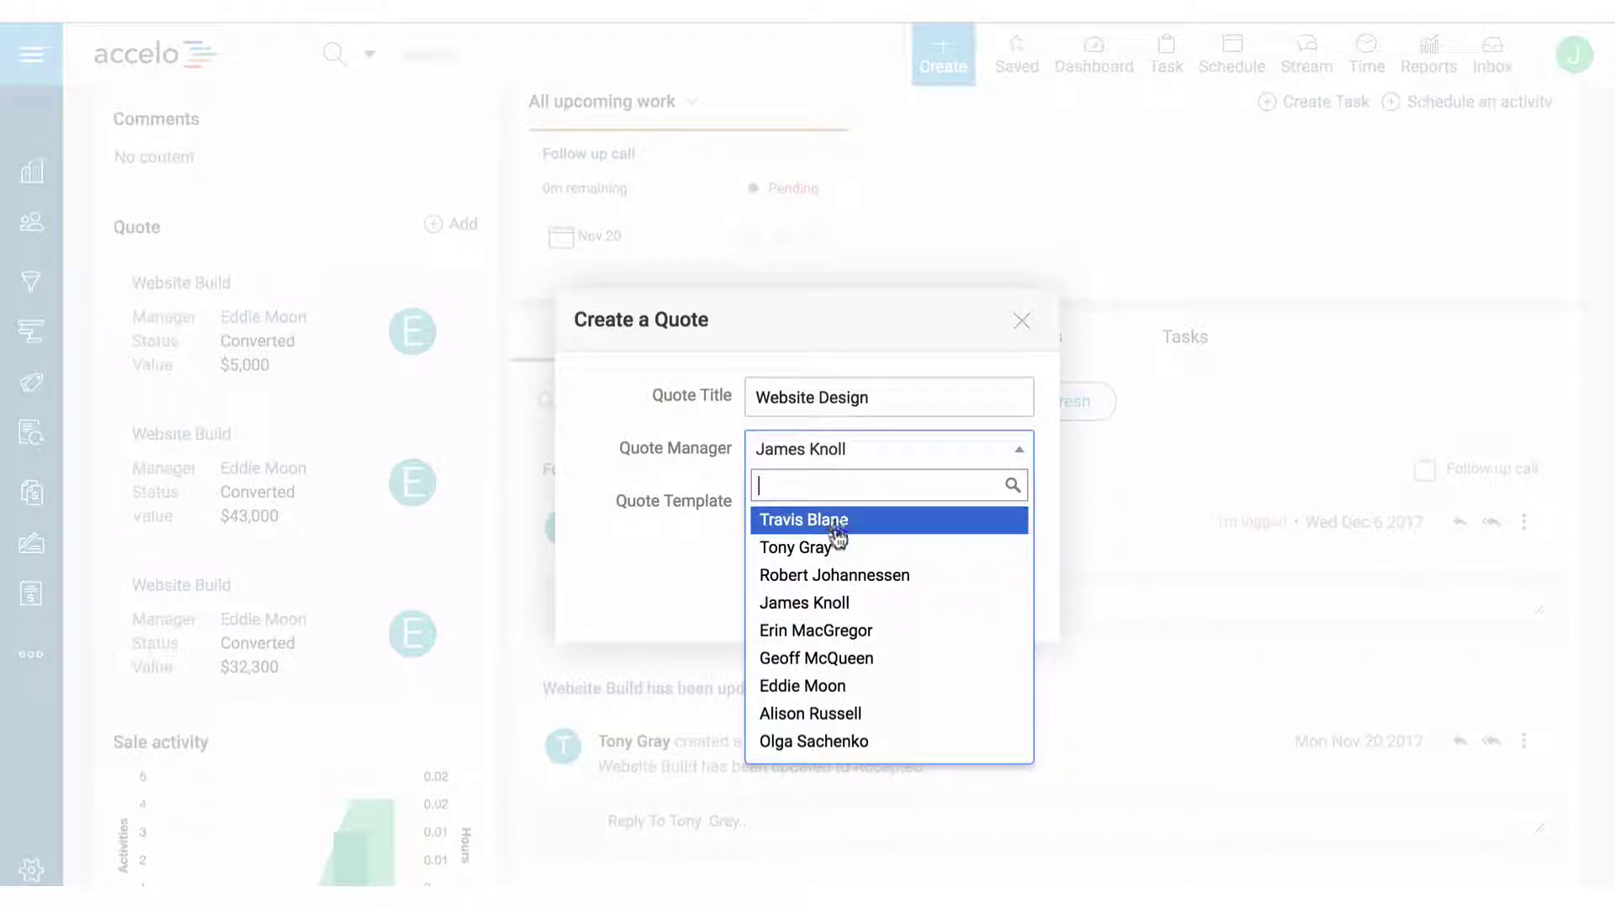
pyautogui.click(856, 714)
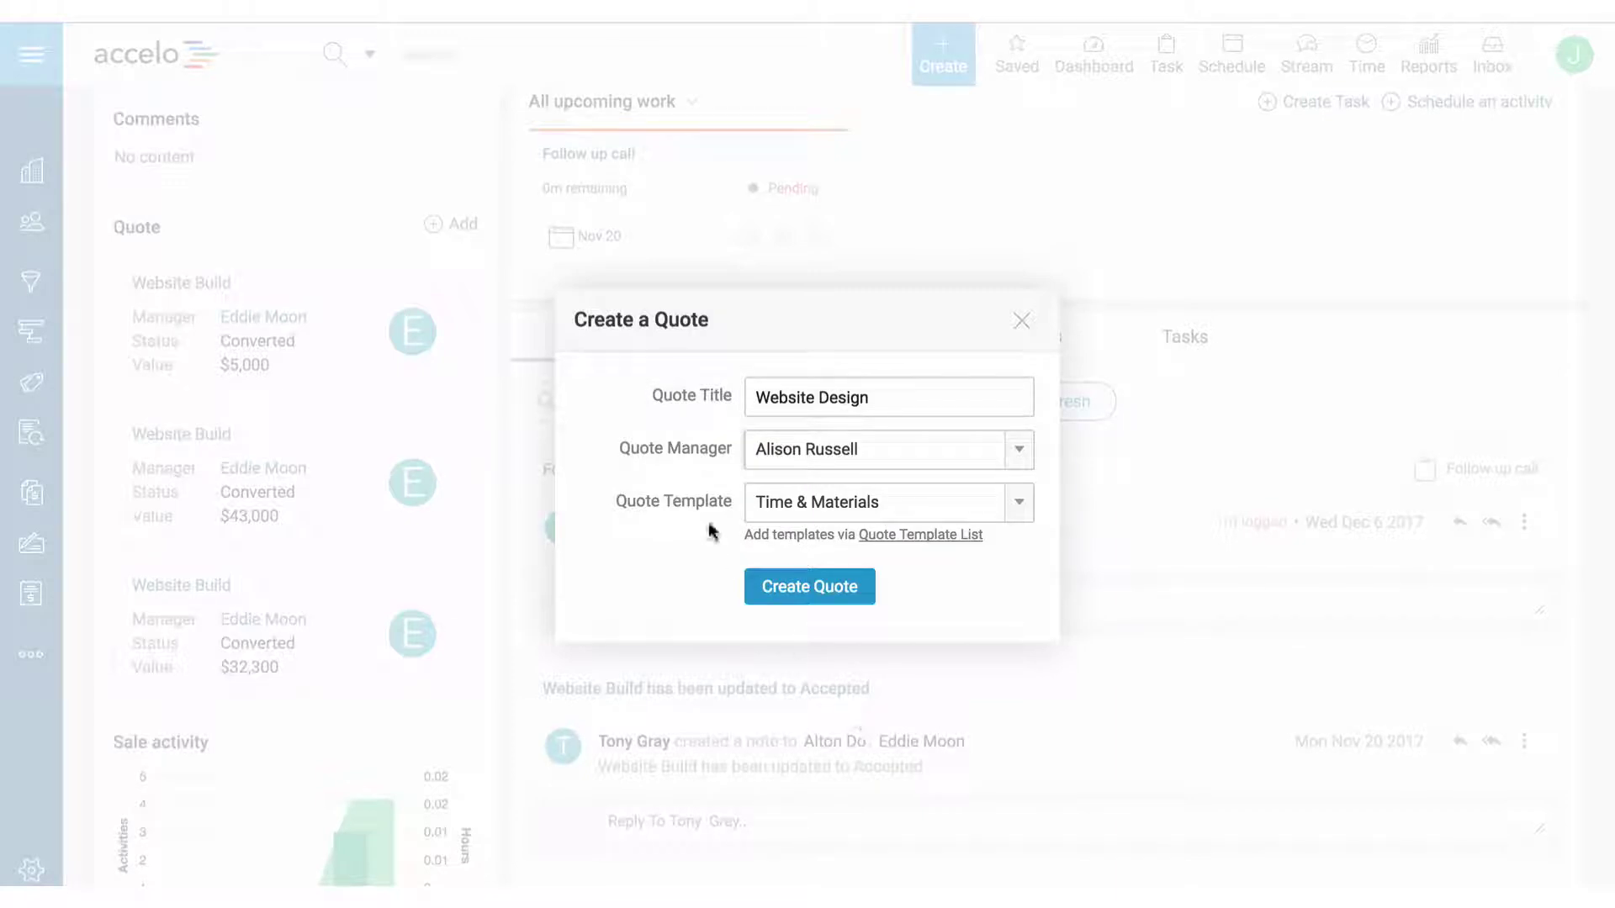
# Step: Apply the Digital Transformation - Fixed Fee template and create the quote
pyautogui.click(804, 503)
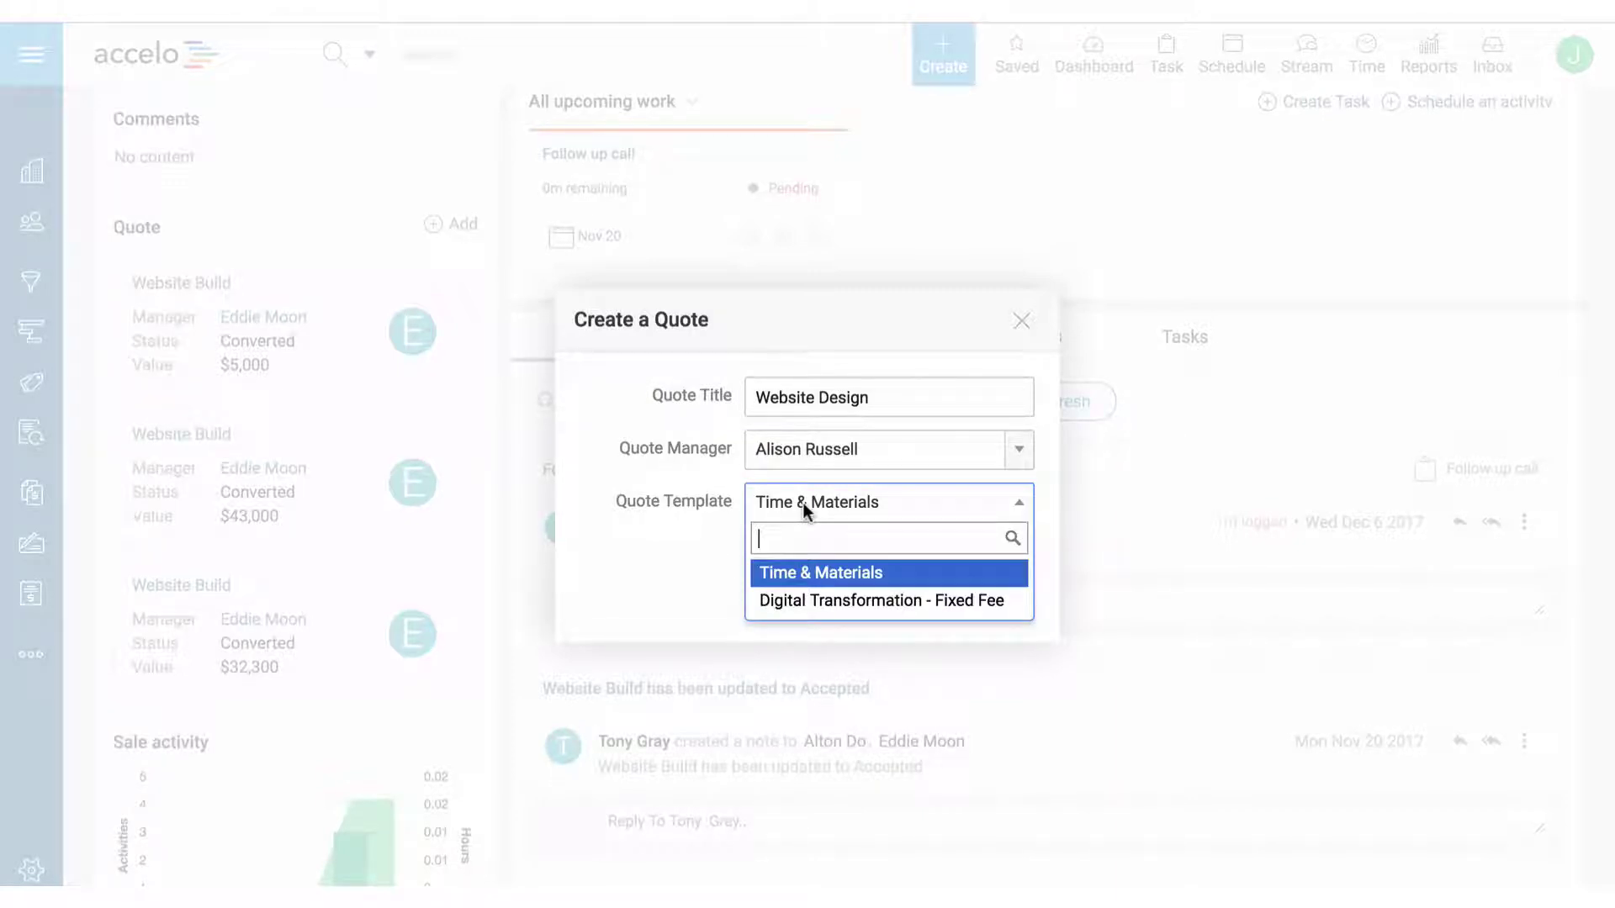
pyautogui.click(877, 600)
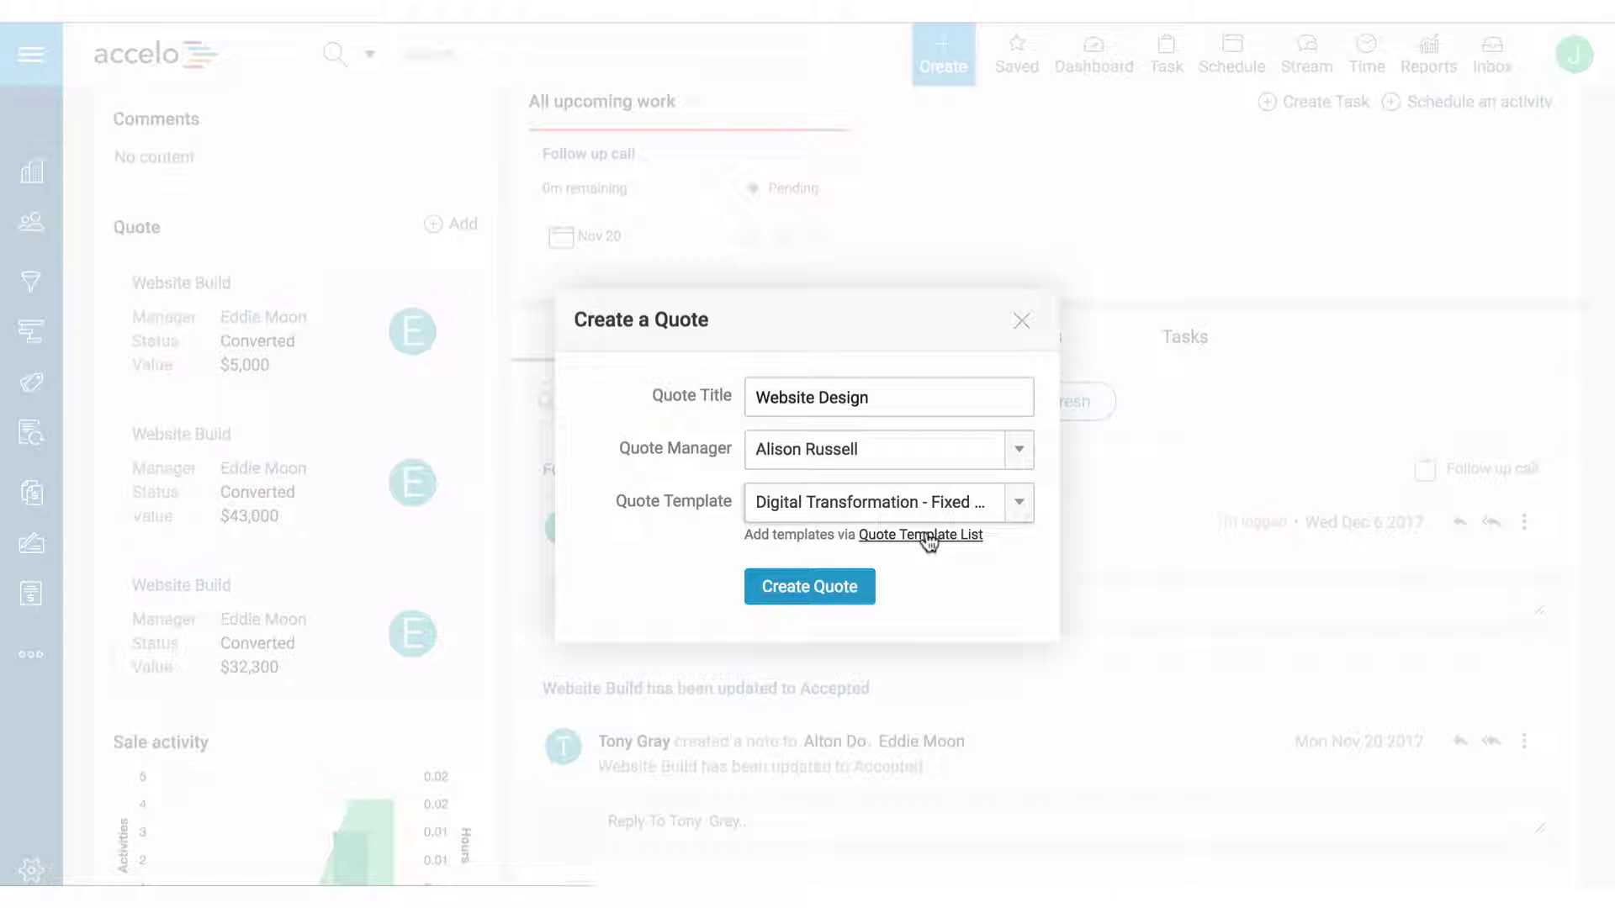
pyautogui.click(801, 587)
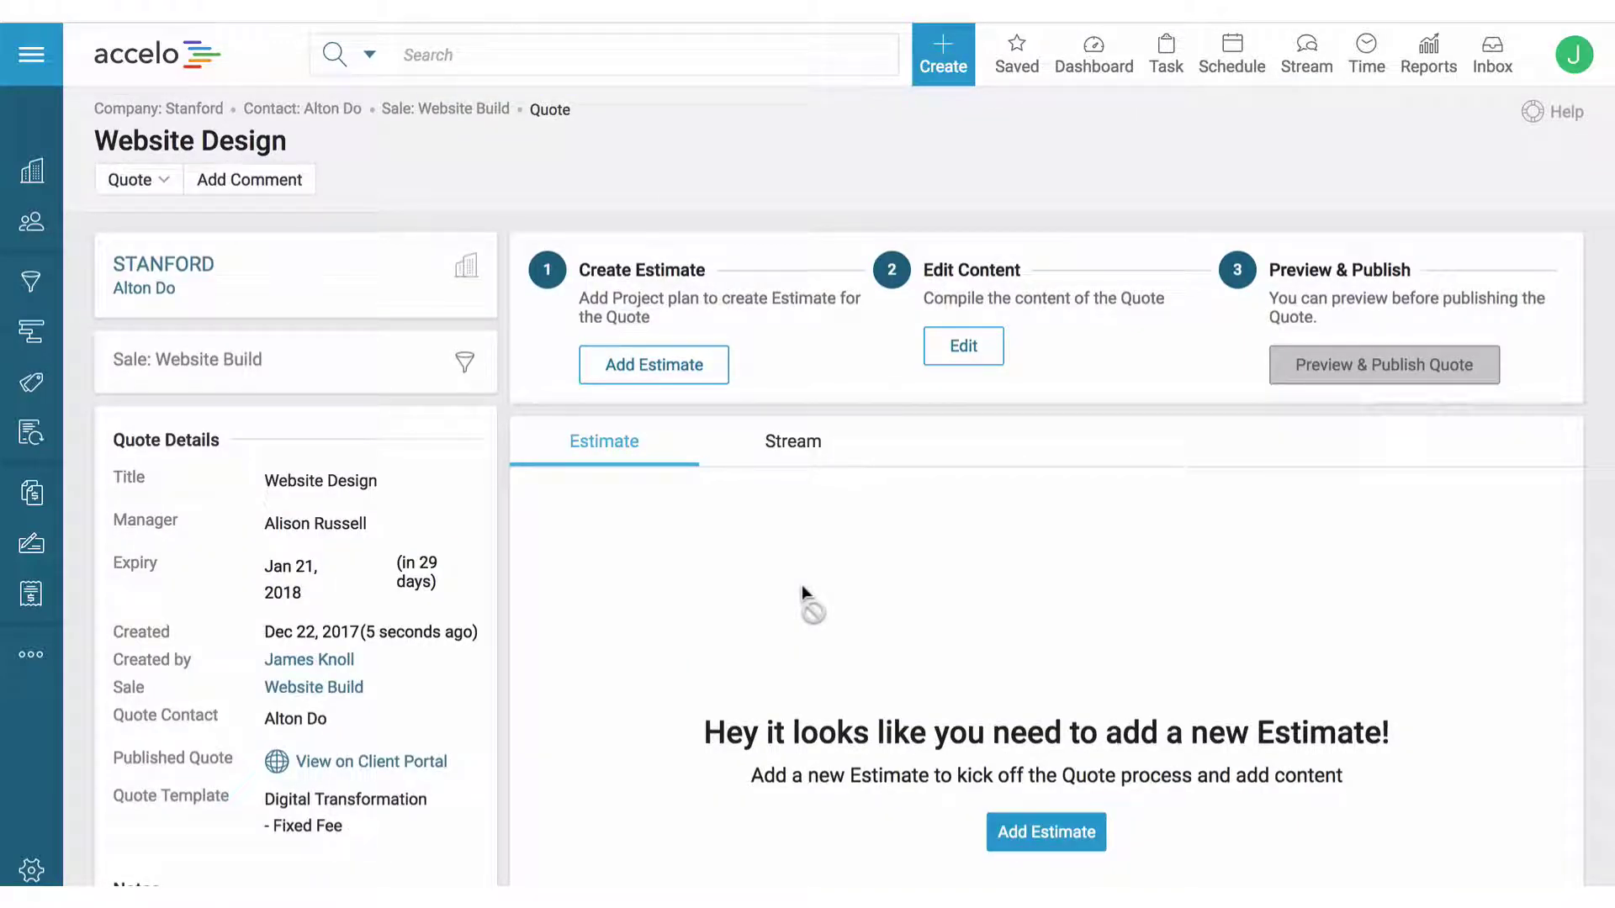
# Step: Add an estimate and insert the Website - Digital Agency project template into it
pyautogui.click(678, 365)
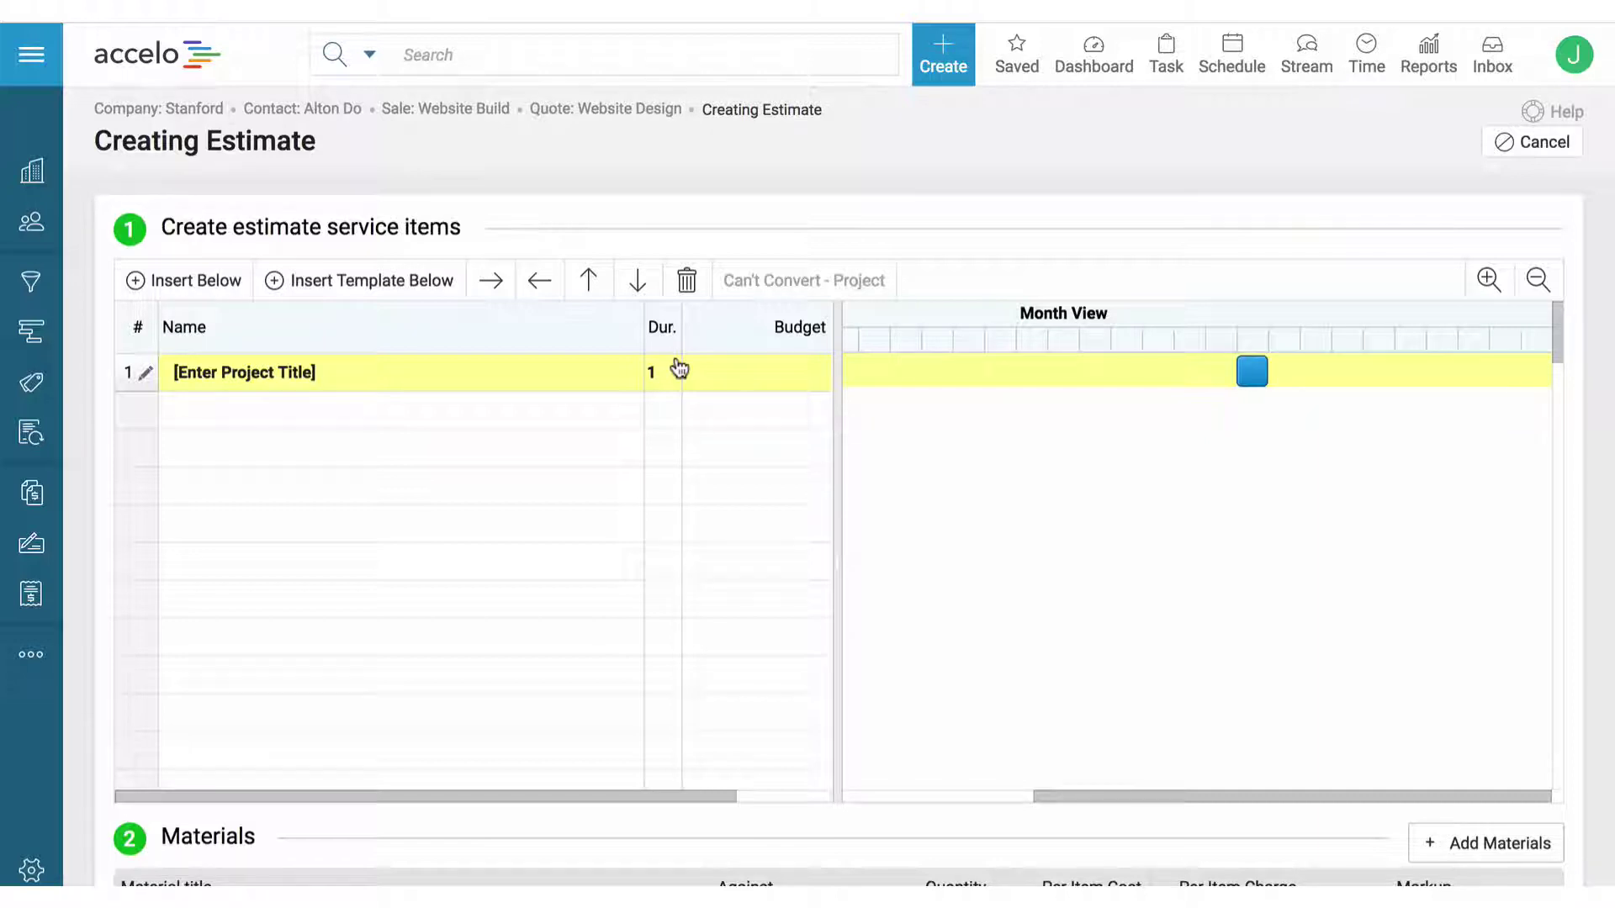
pyautogui.click(384, 286)
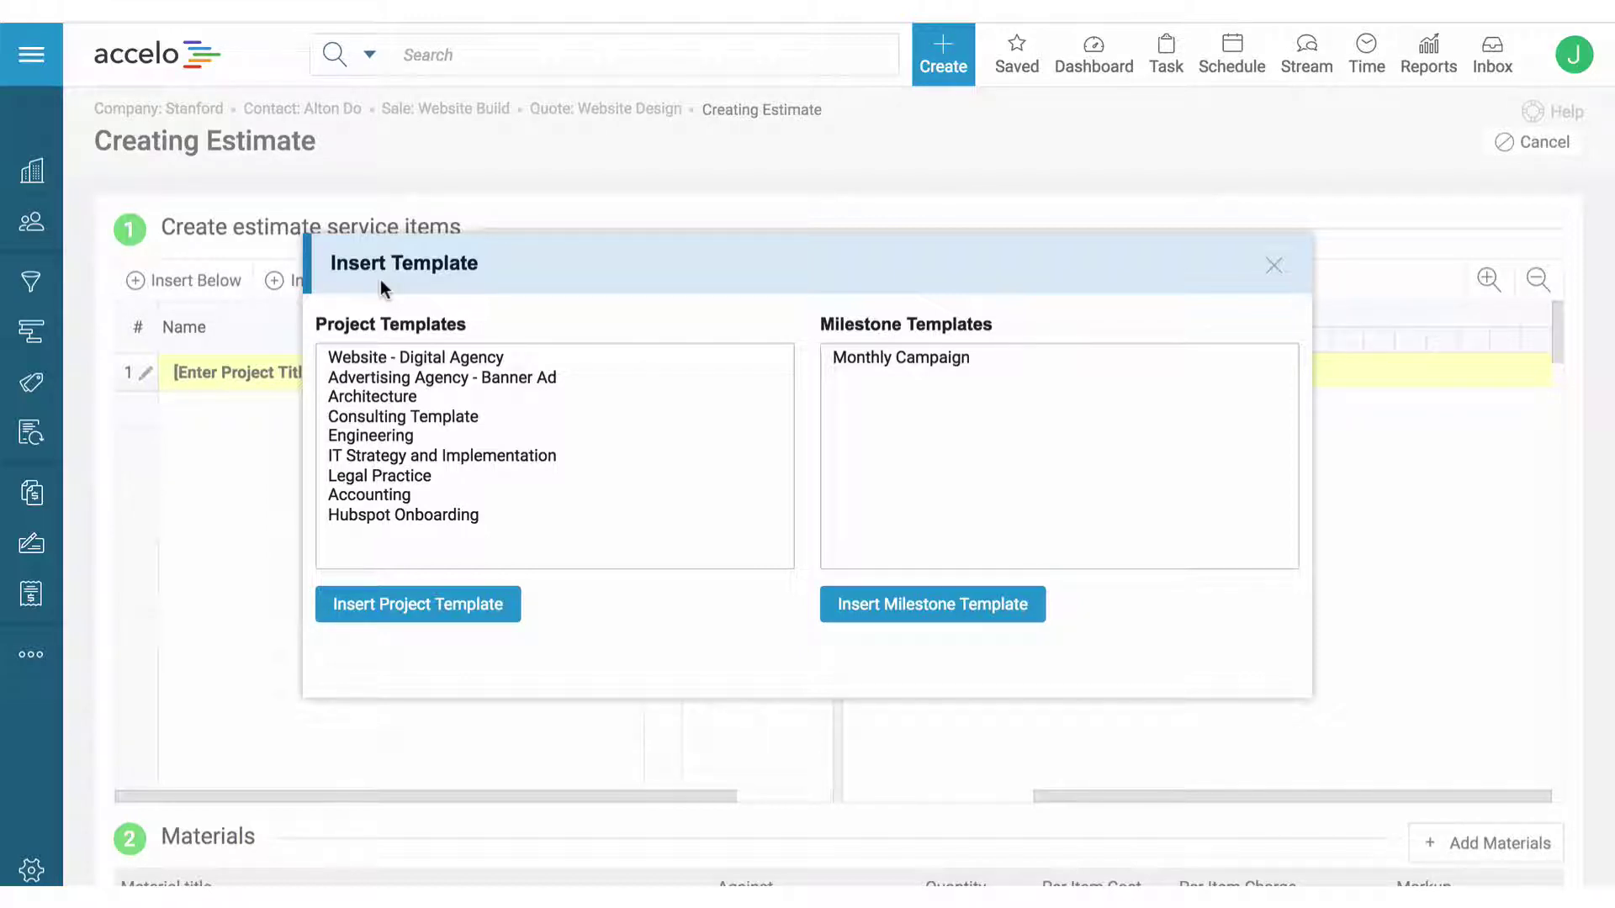
pyautogui.click(402, 360)
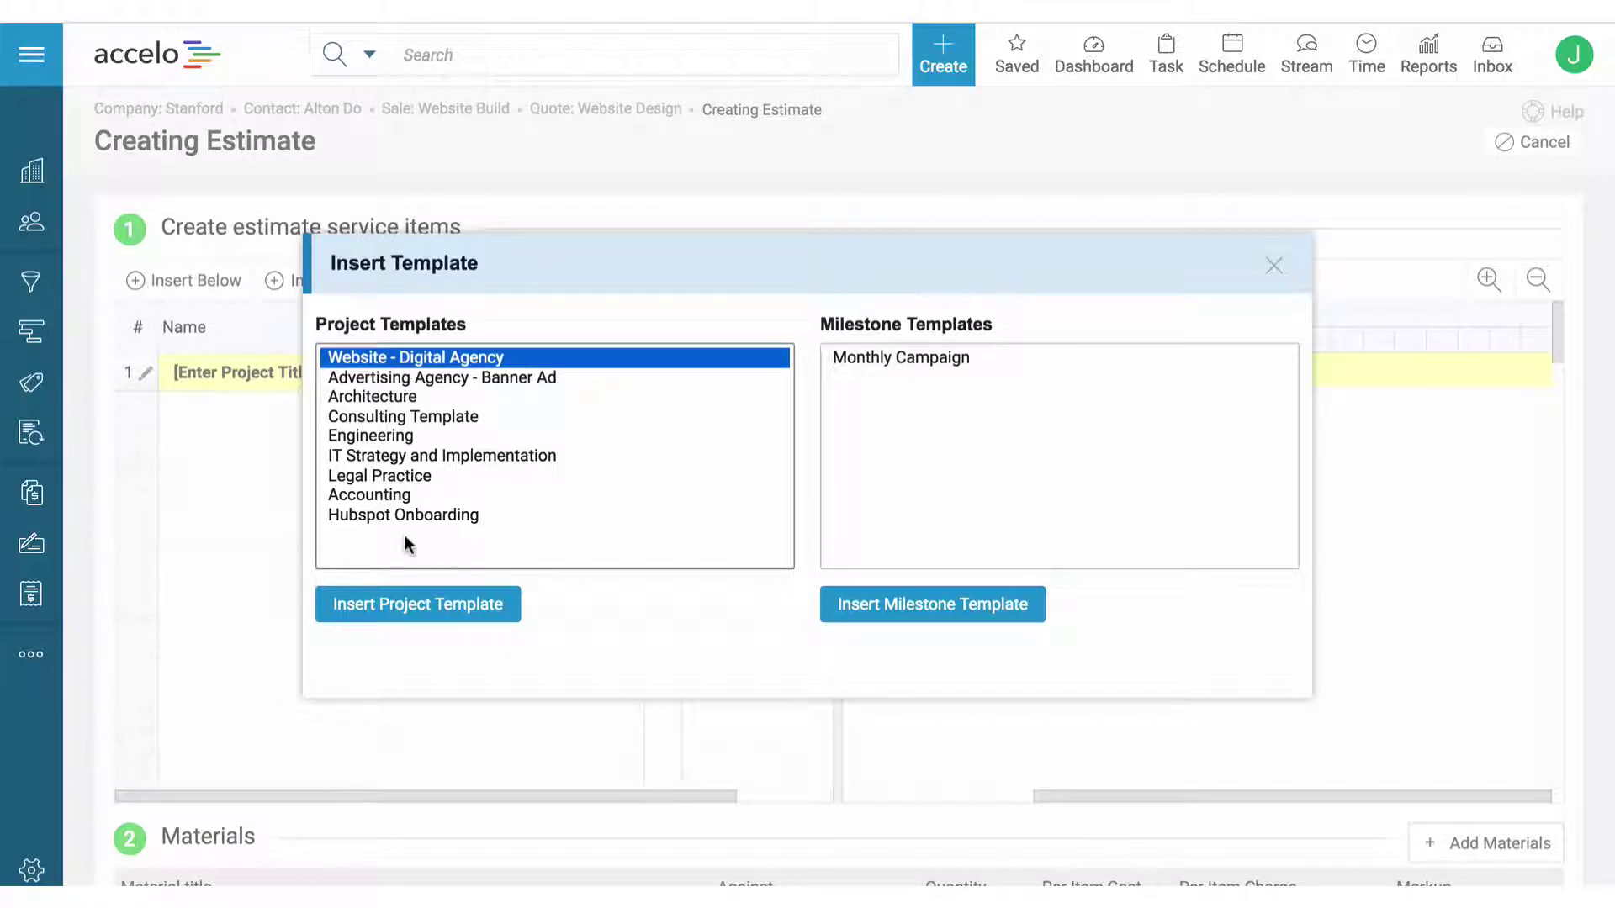
pyautogui.click(408, 620)
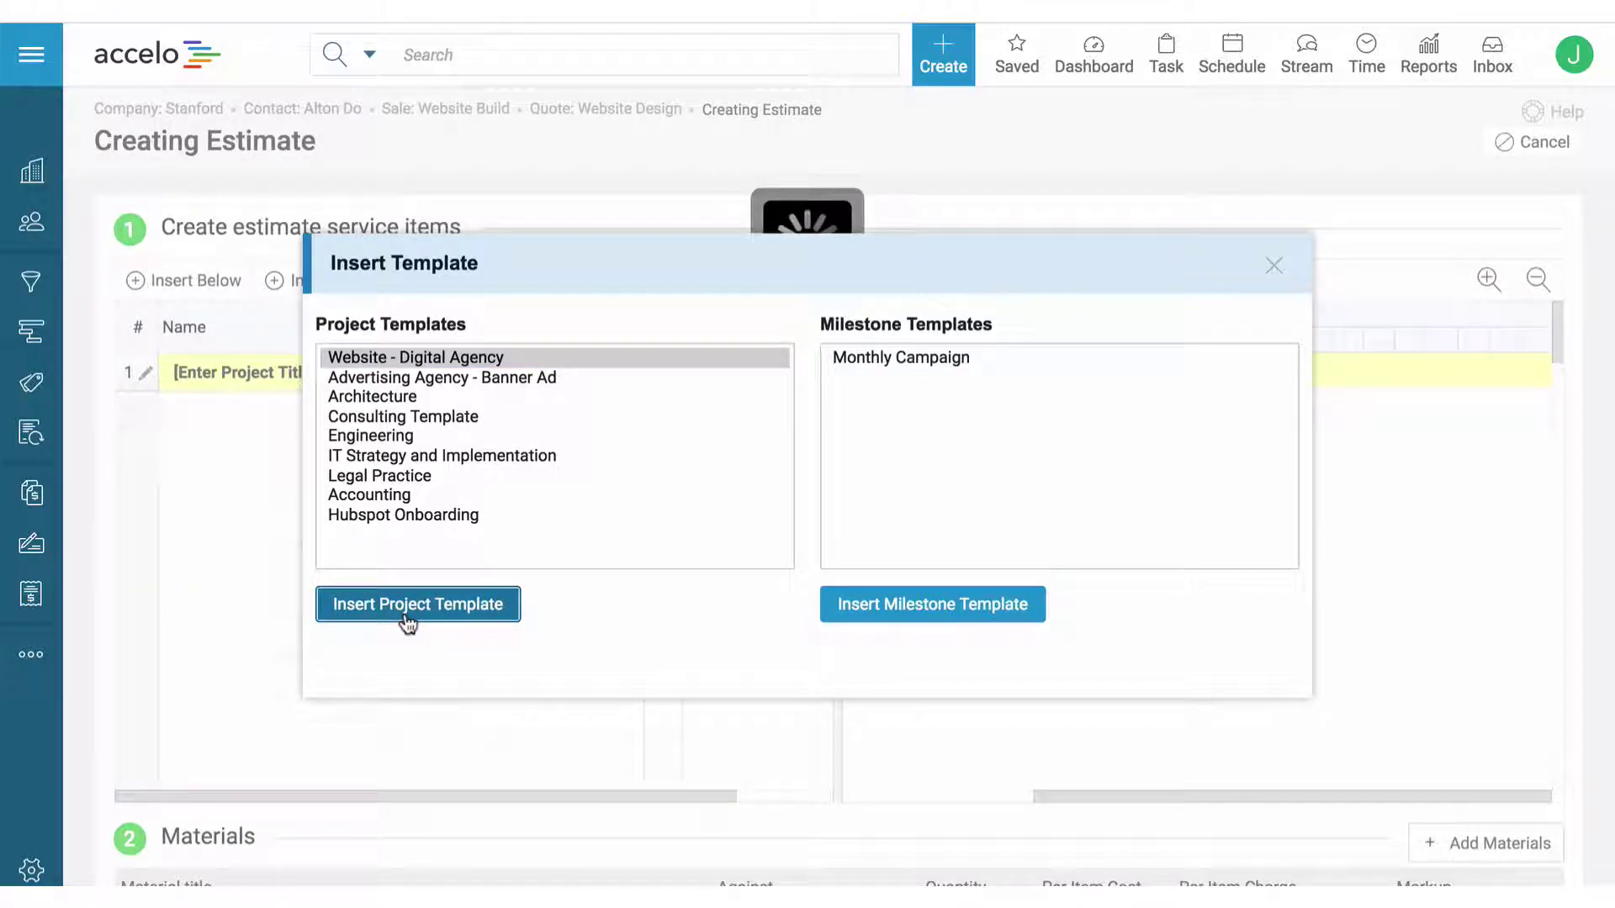
# Step: Stretch Mockups to 10 days and budget it at 20 hours at $80 ($1600)
pyautogui.scroll(5, 988, 619)
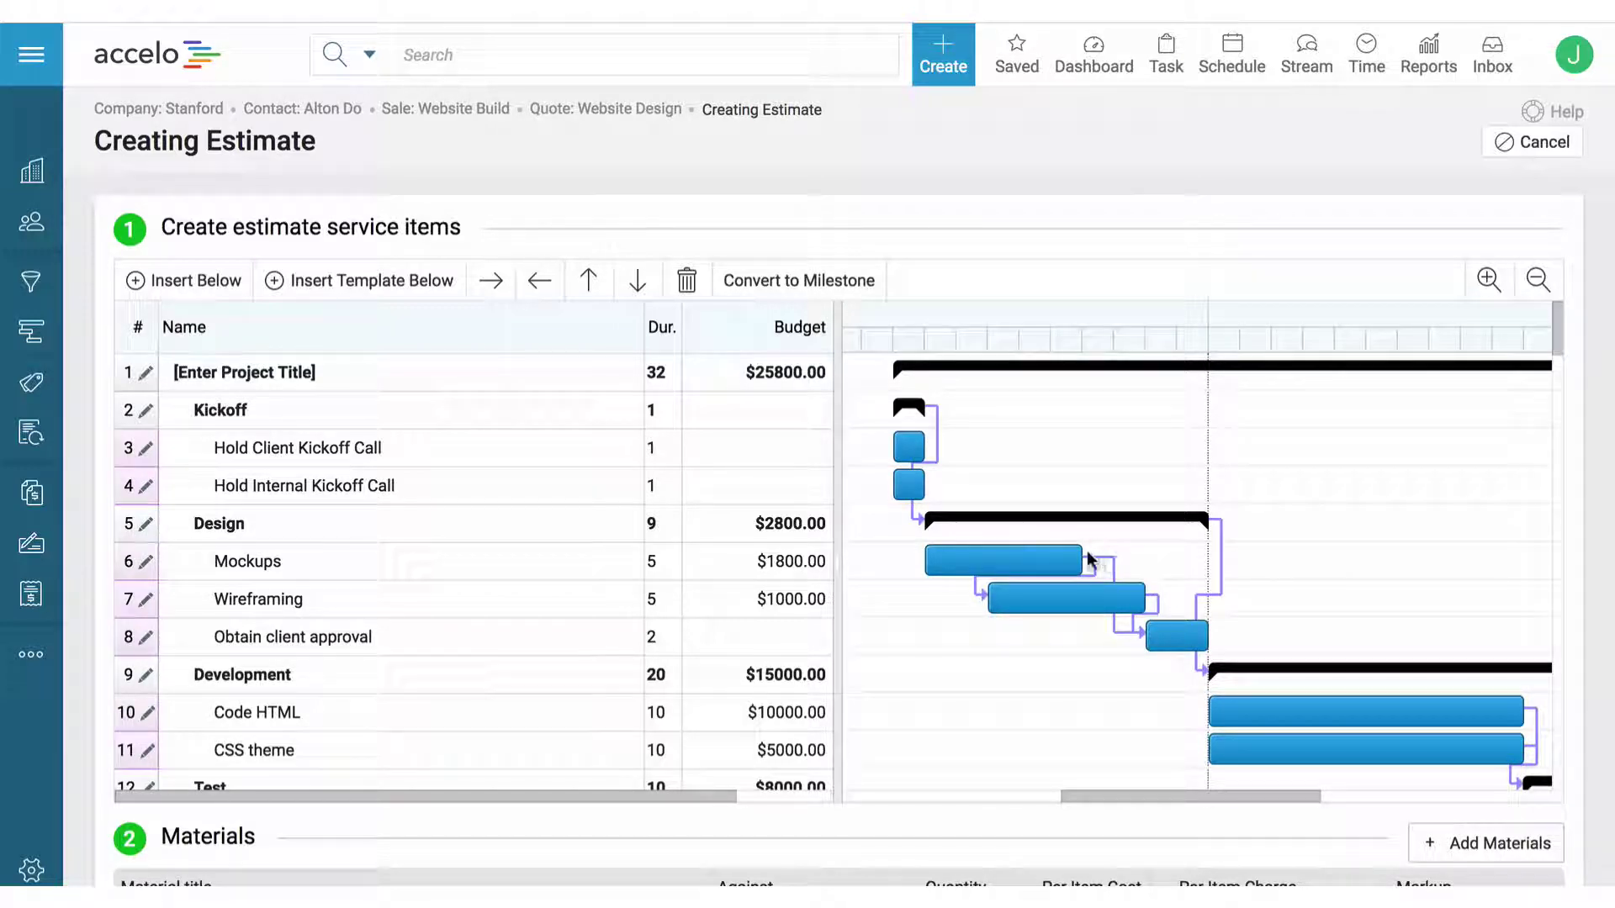
pyautogui.moveTo(1082, 560); pyautogui.dragTo(1248, 559)
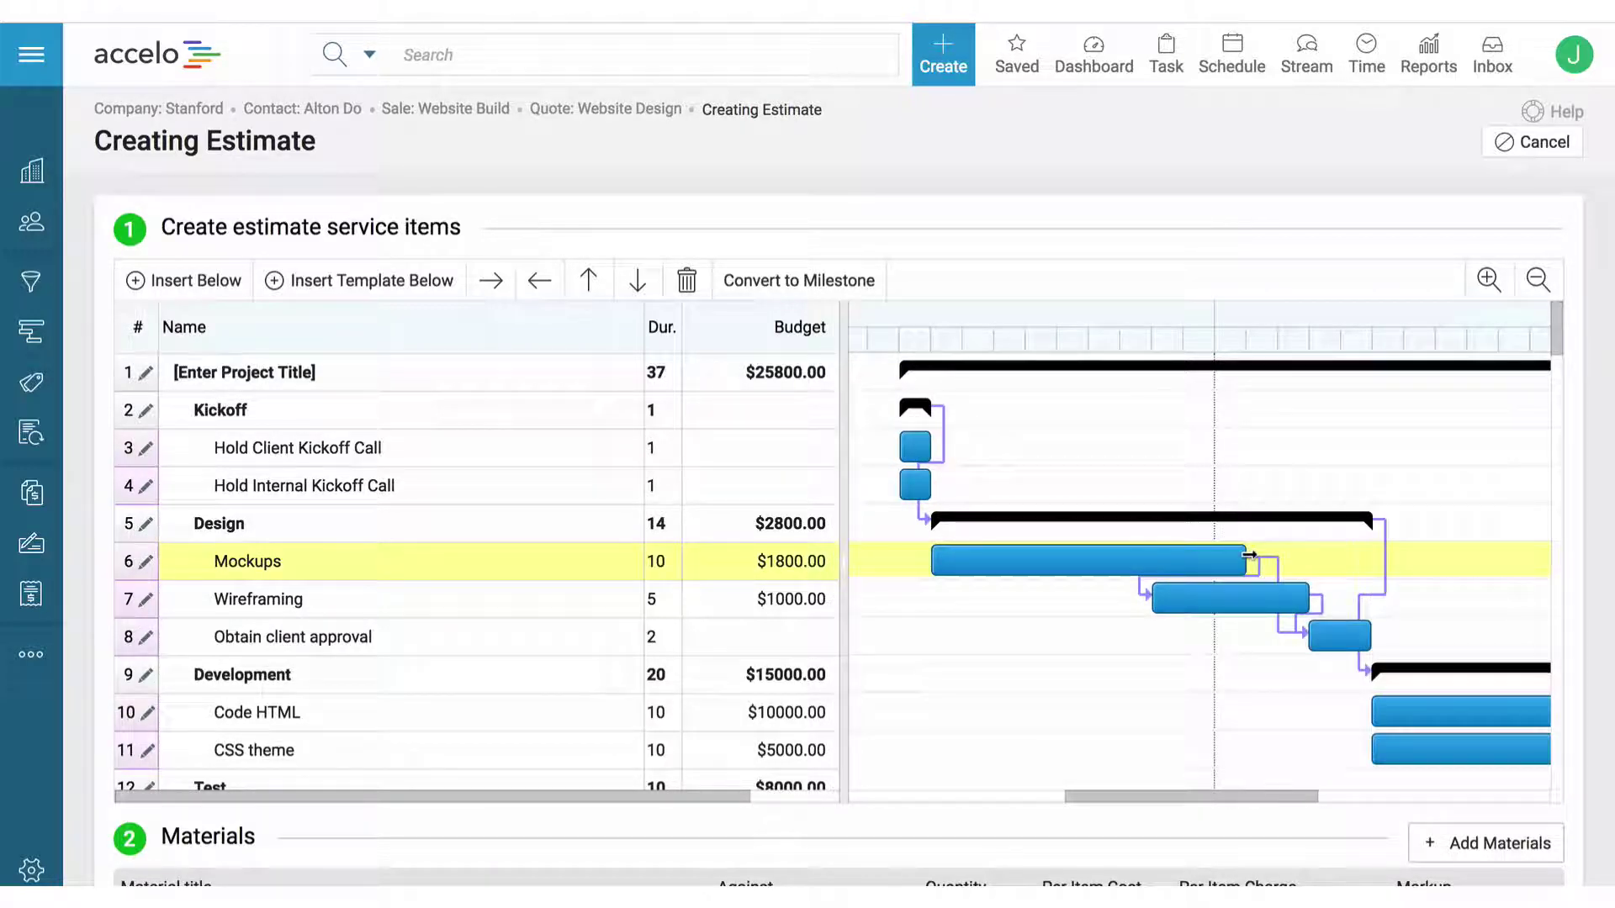
pyautogui.doubleClick(774, 565)
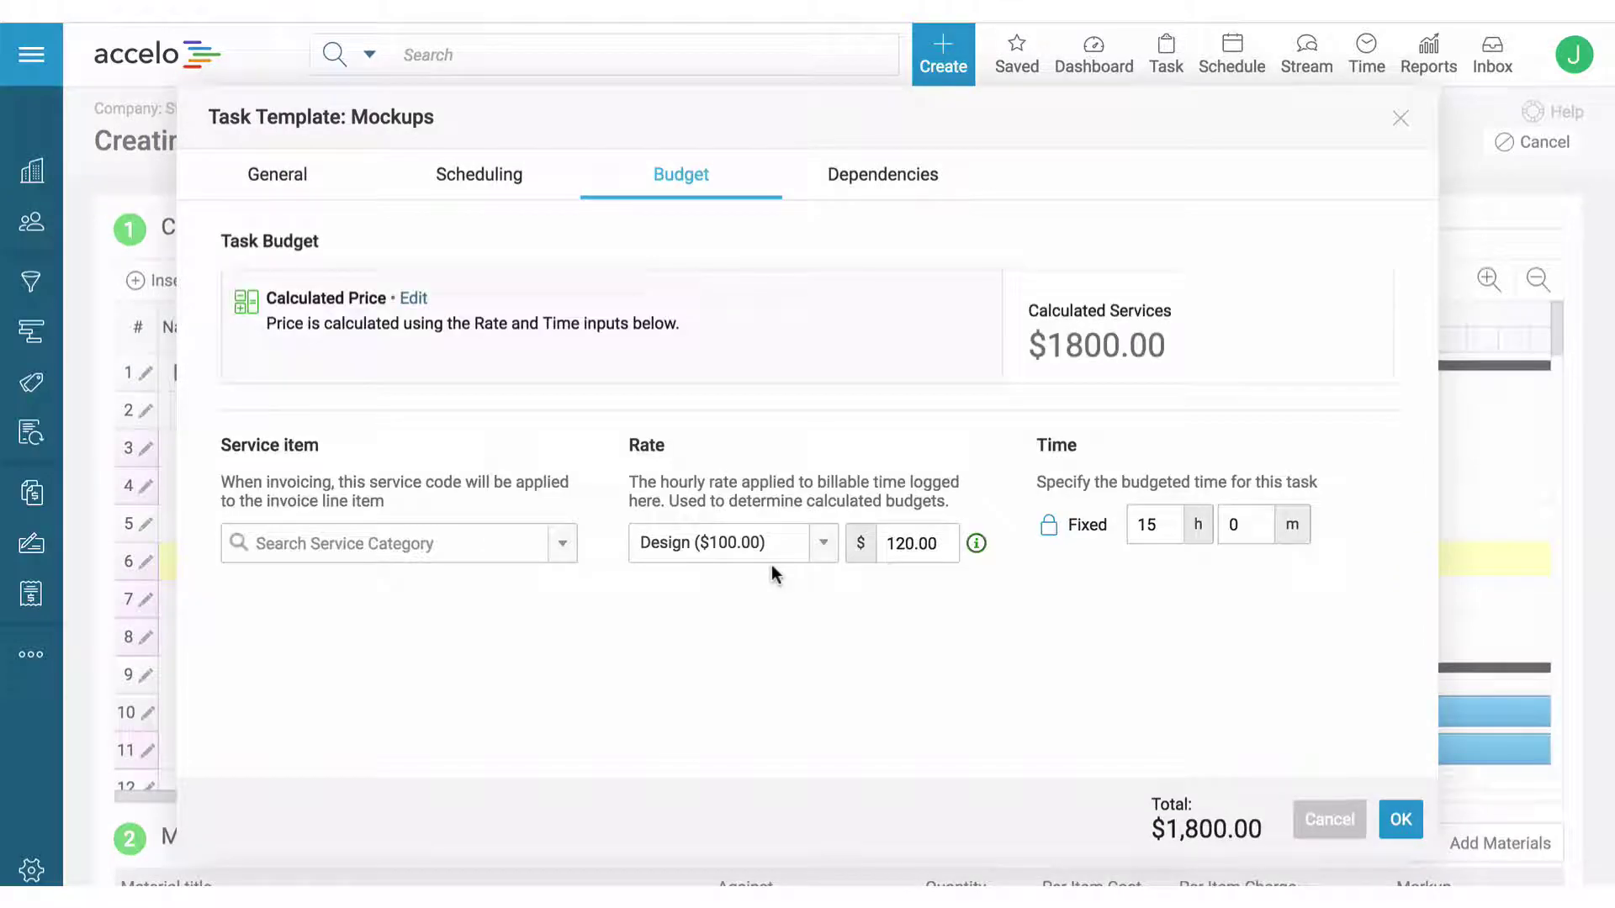
pyautogui.click(1161, 525)
pyautogui.moveTo(1162, 525); pyautogui.dragTo(1116, 523)
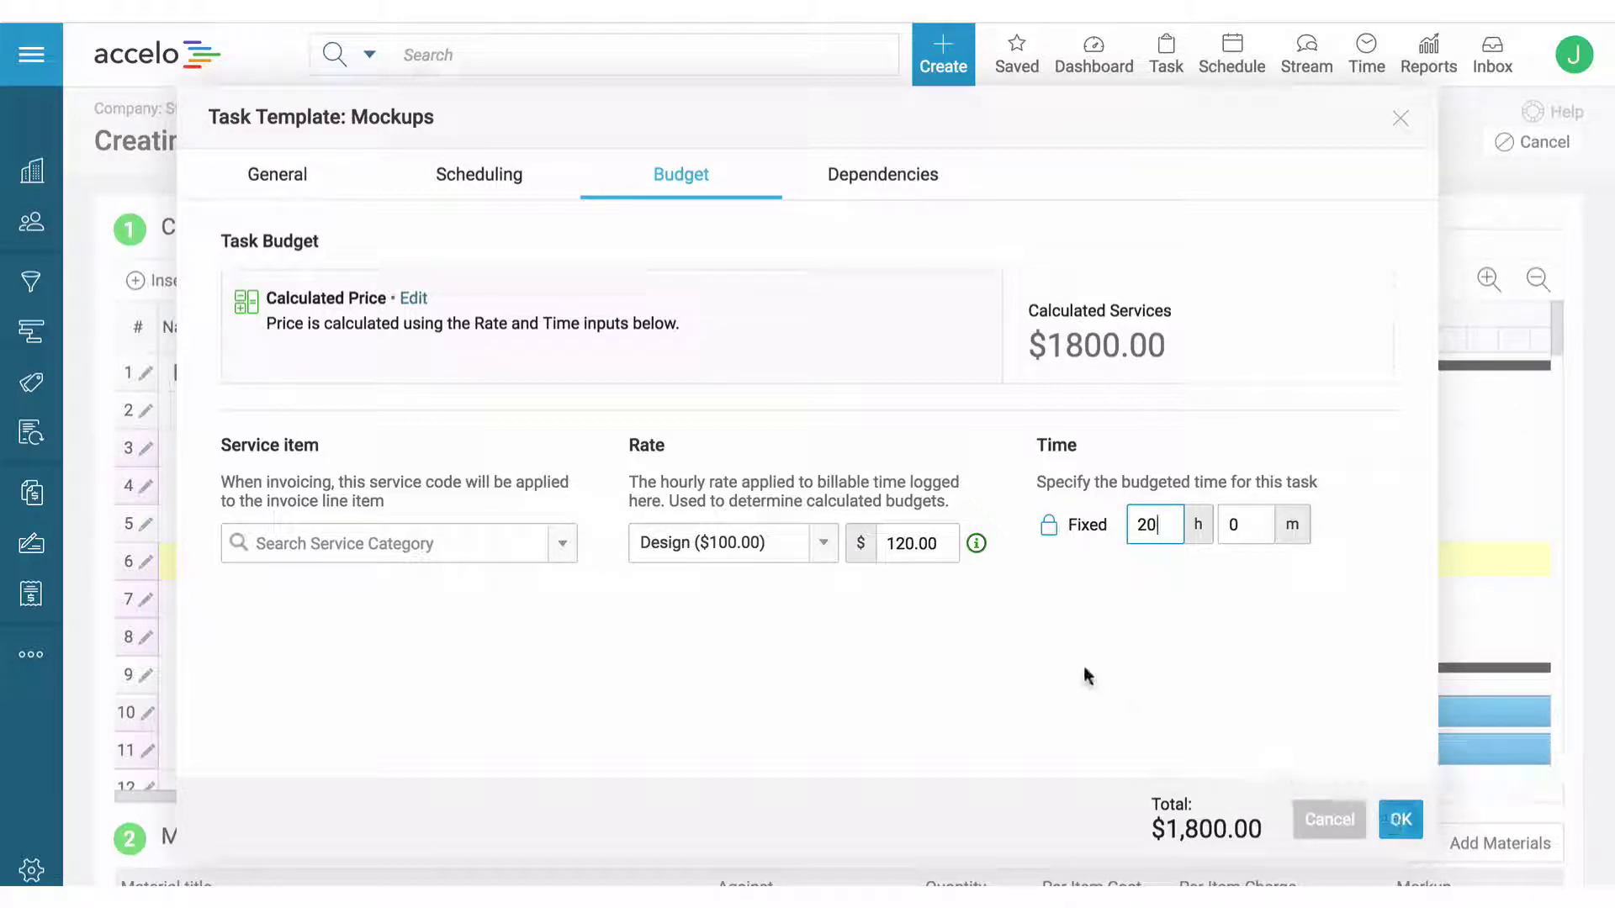
pyautogui.moveTo(940, 545); pyautogui.dragTo(866, 545)
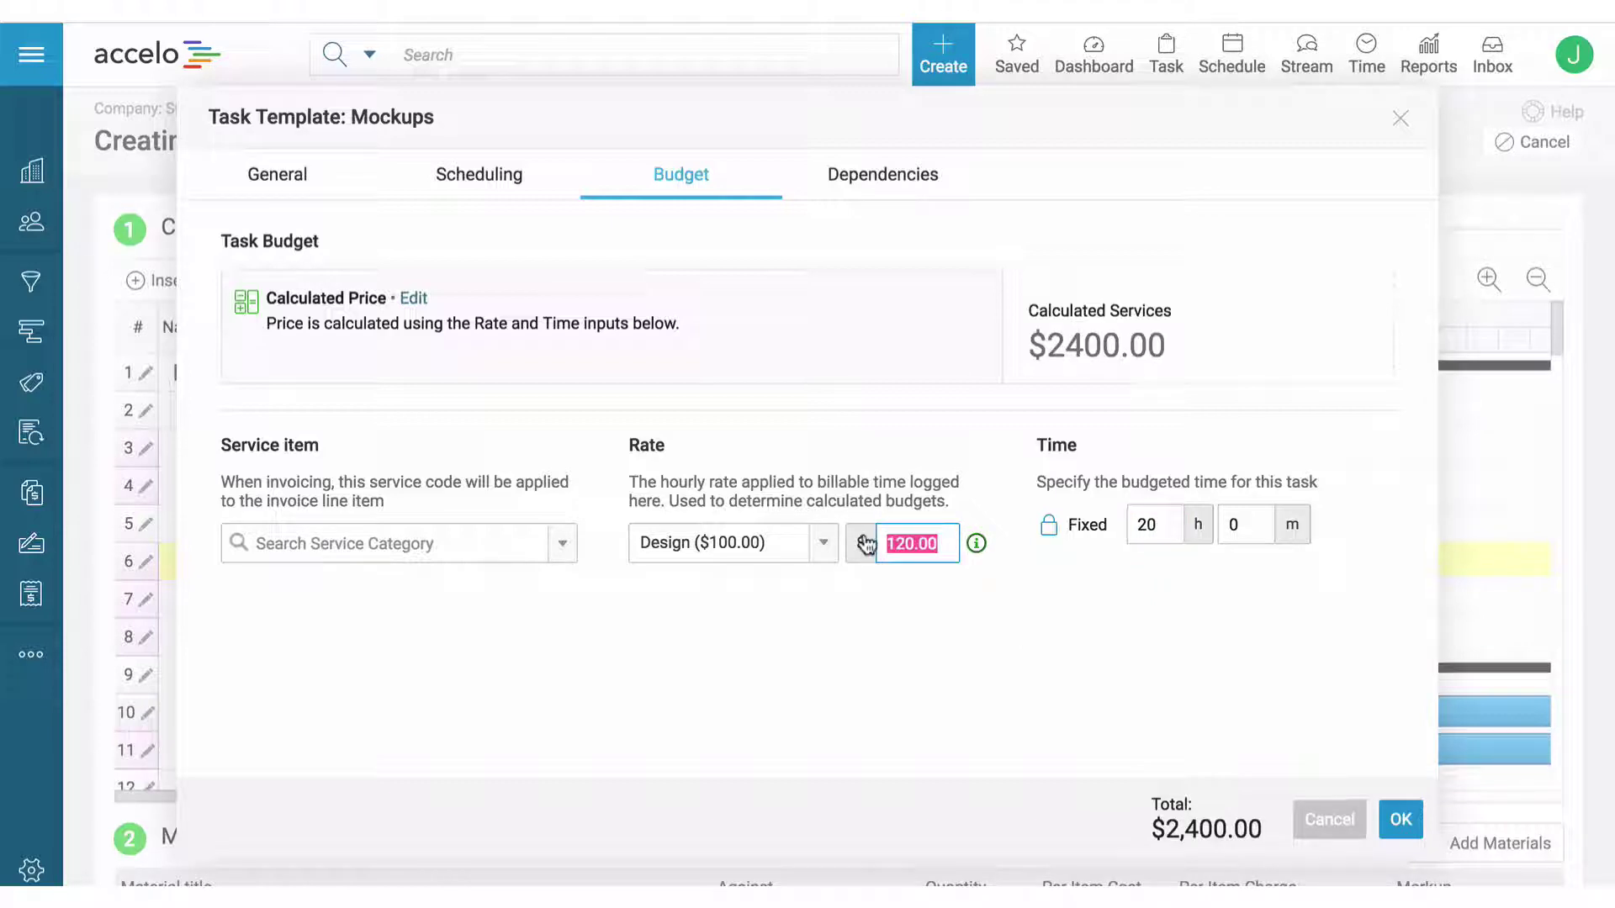
pyautogui.write('80')
pyautogui.click(1305, 715)
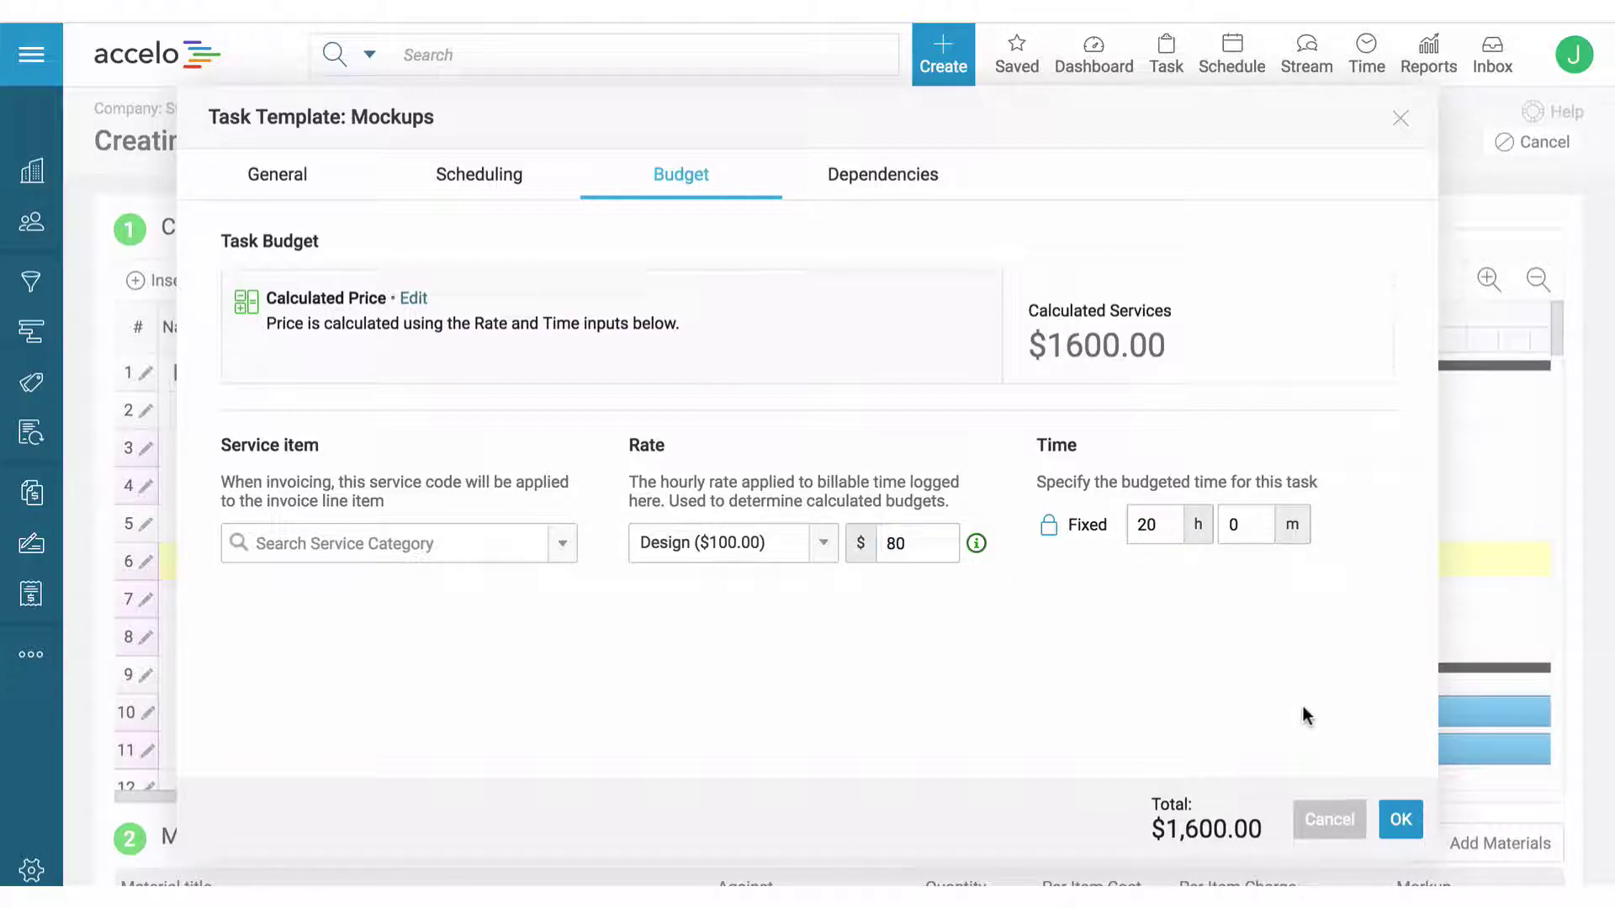
pyautogui.click(1398, 818)
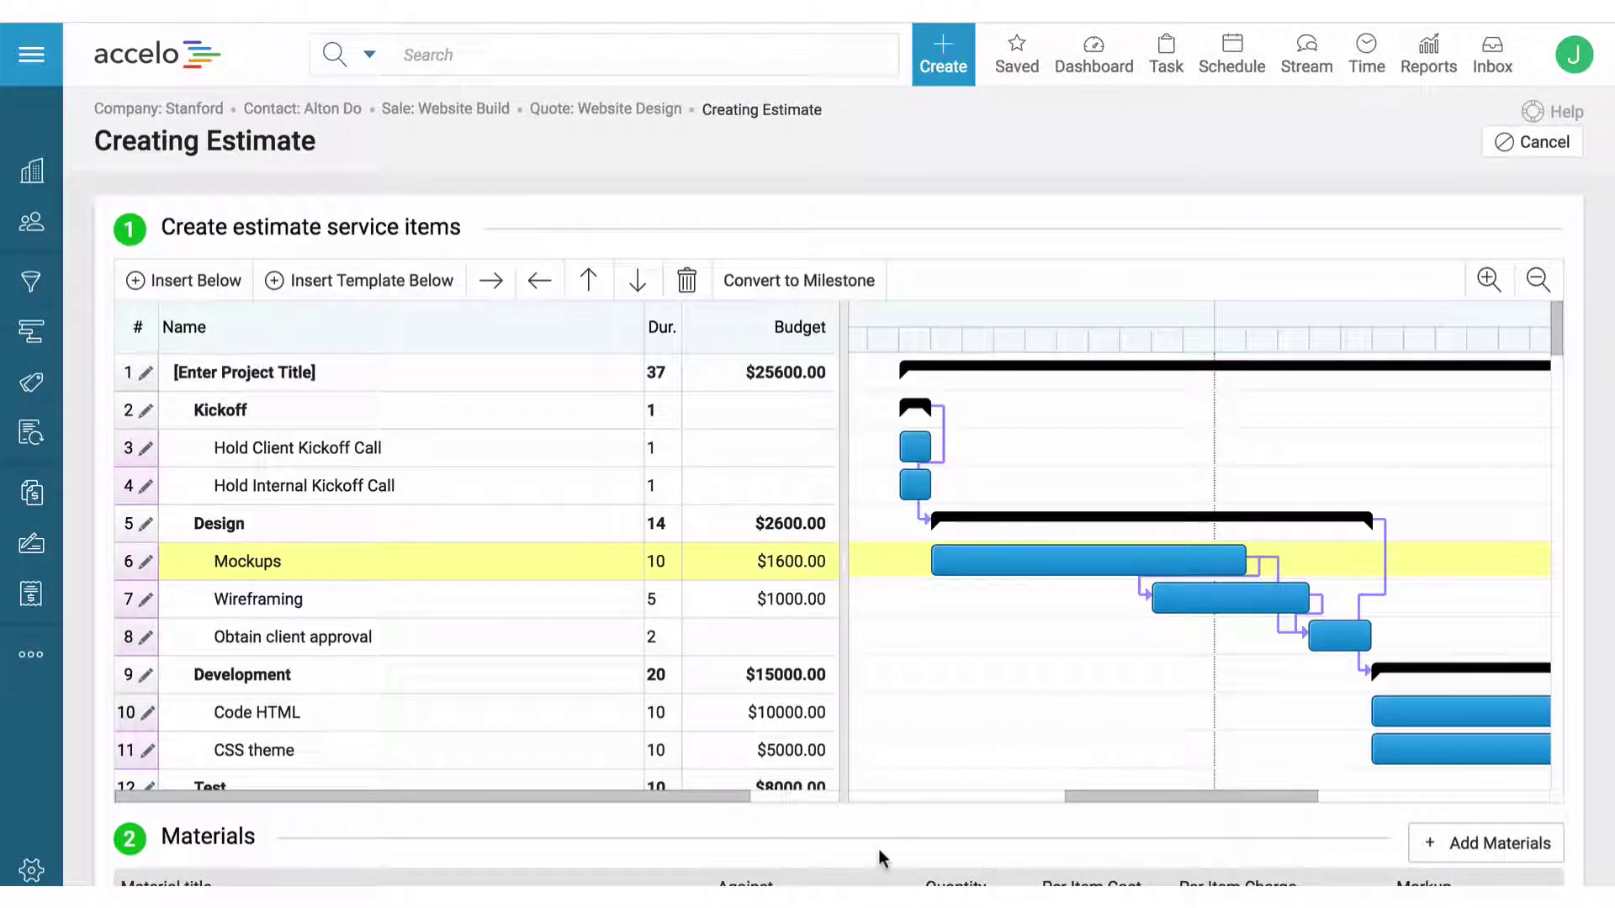
pyautogui.scroll(-1, 879, 856)
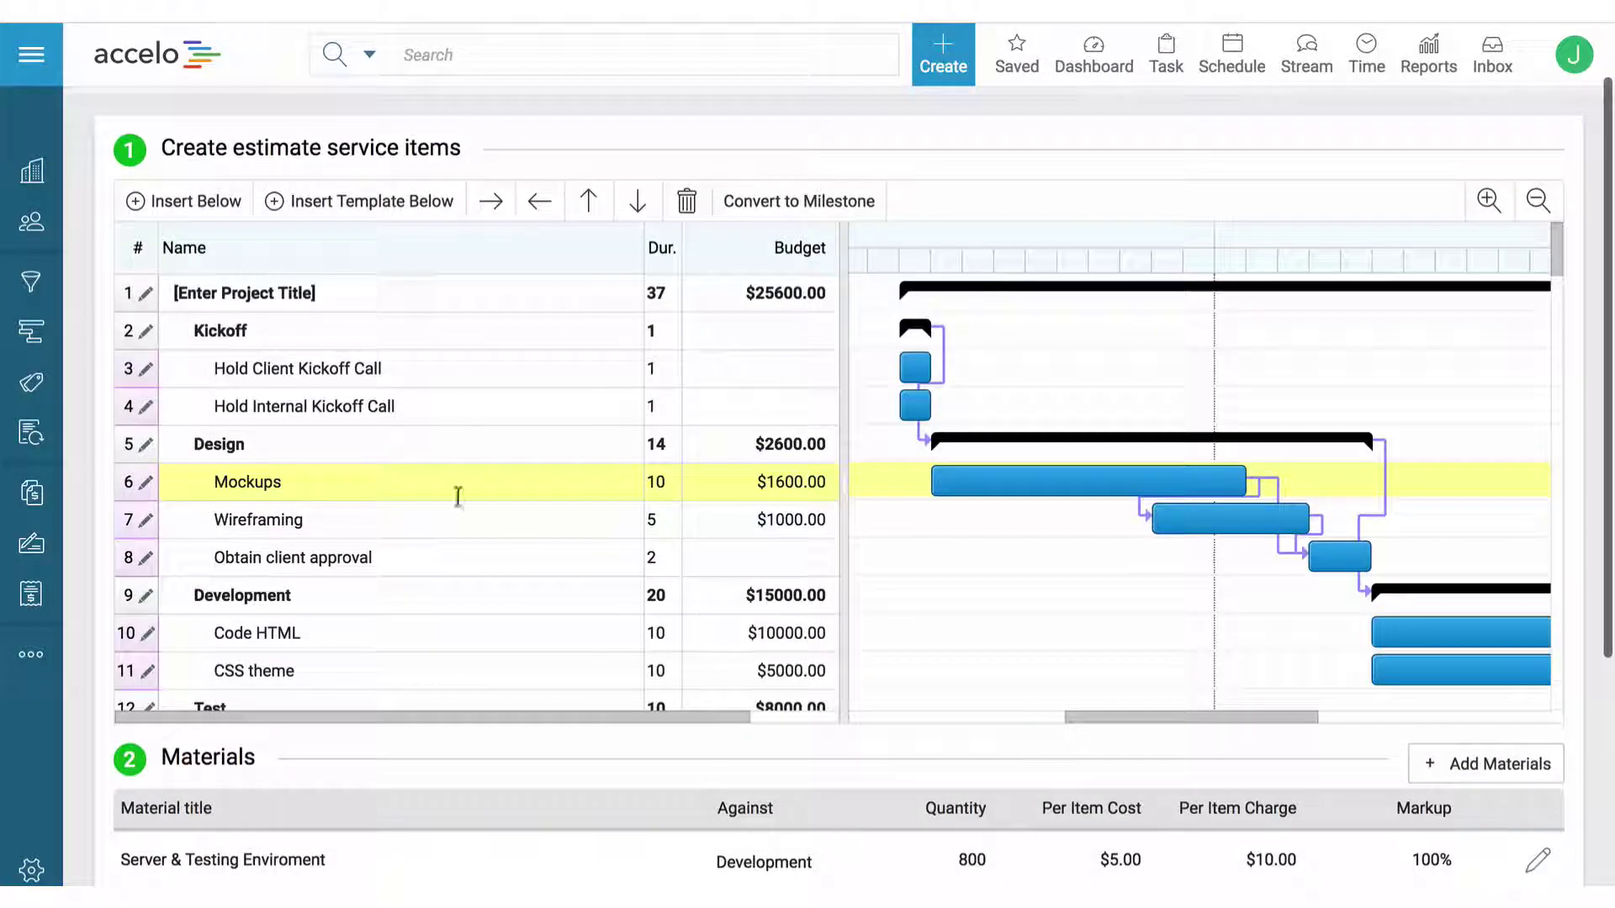
# Step: Add a new material line to the estimate described as Director
pyautogui.scroll(-2, 505, 604)
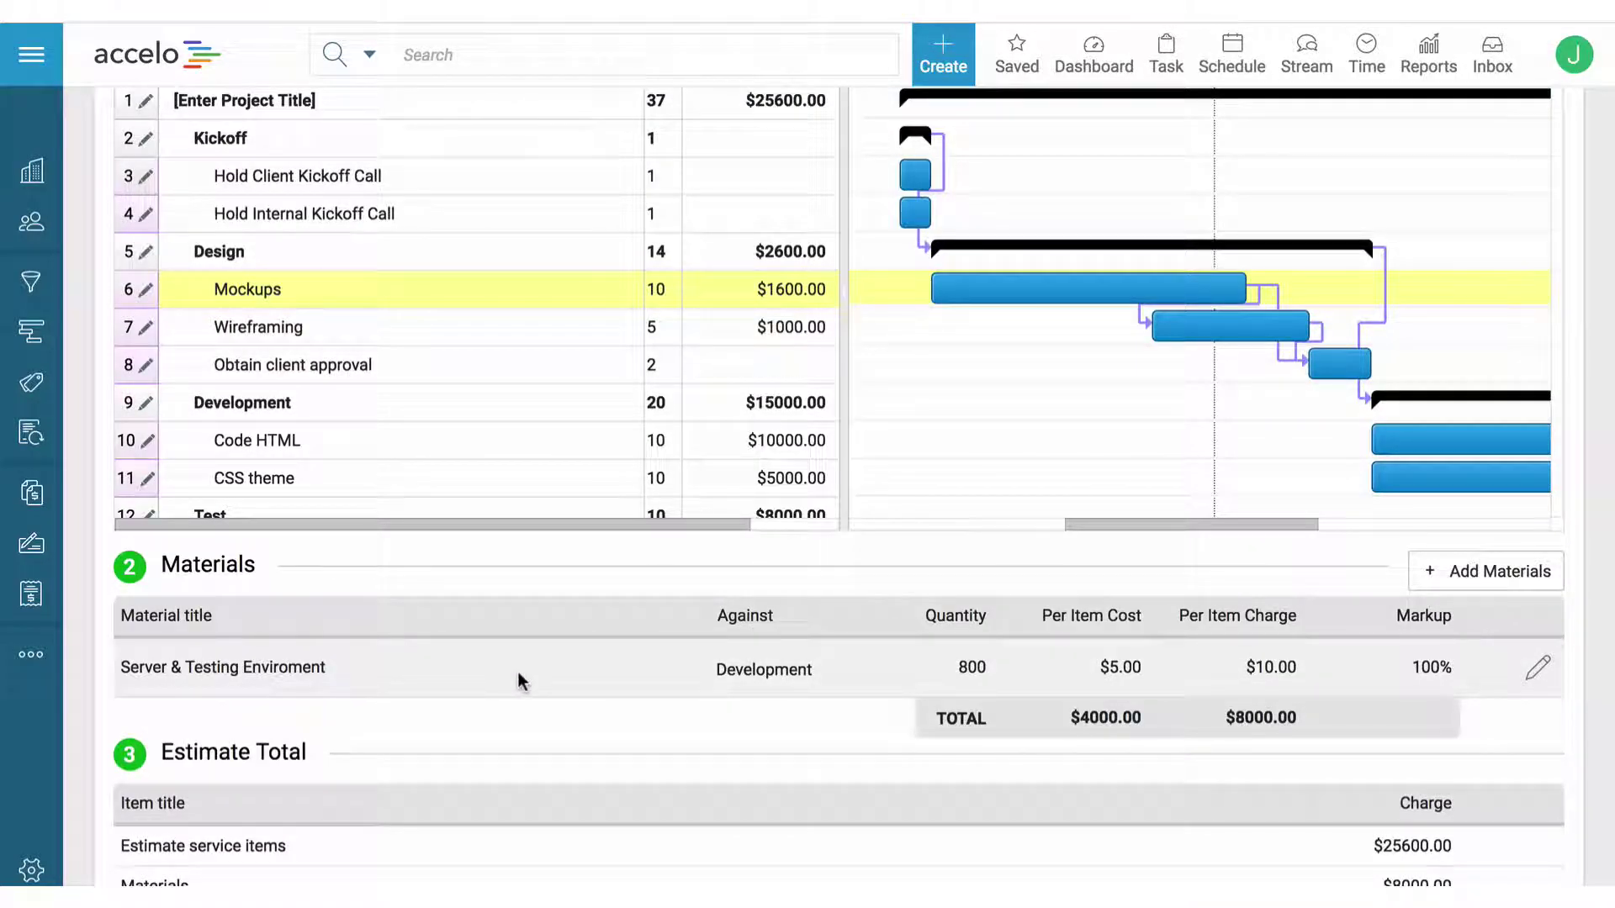
pyautogui.click(1475, 573)
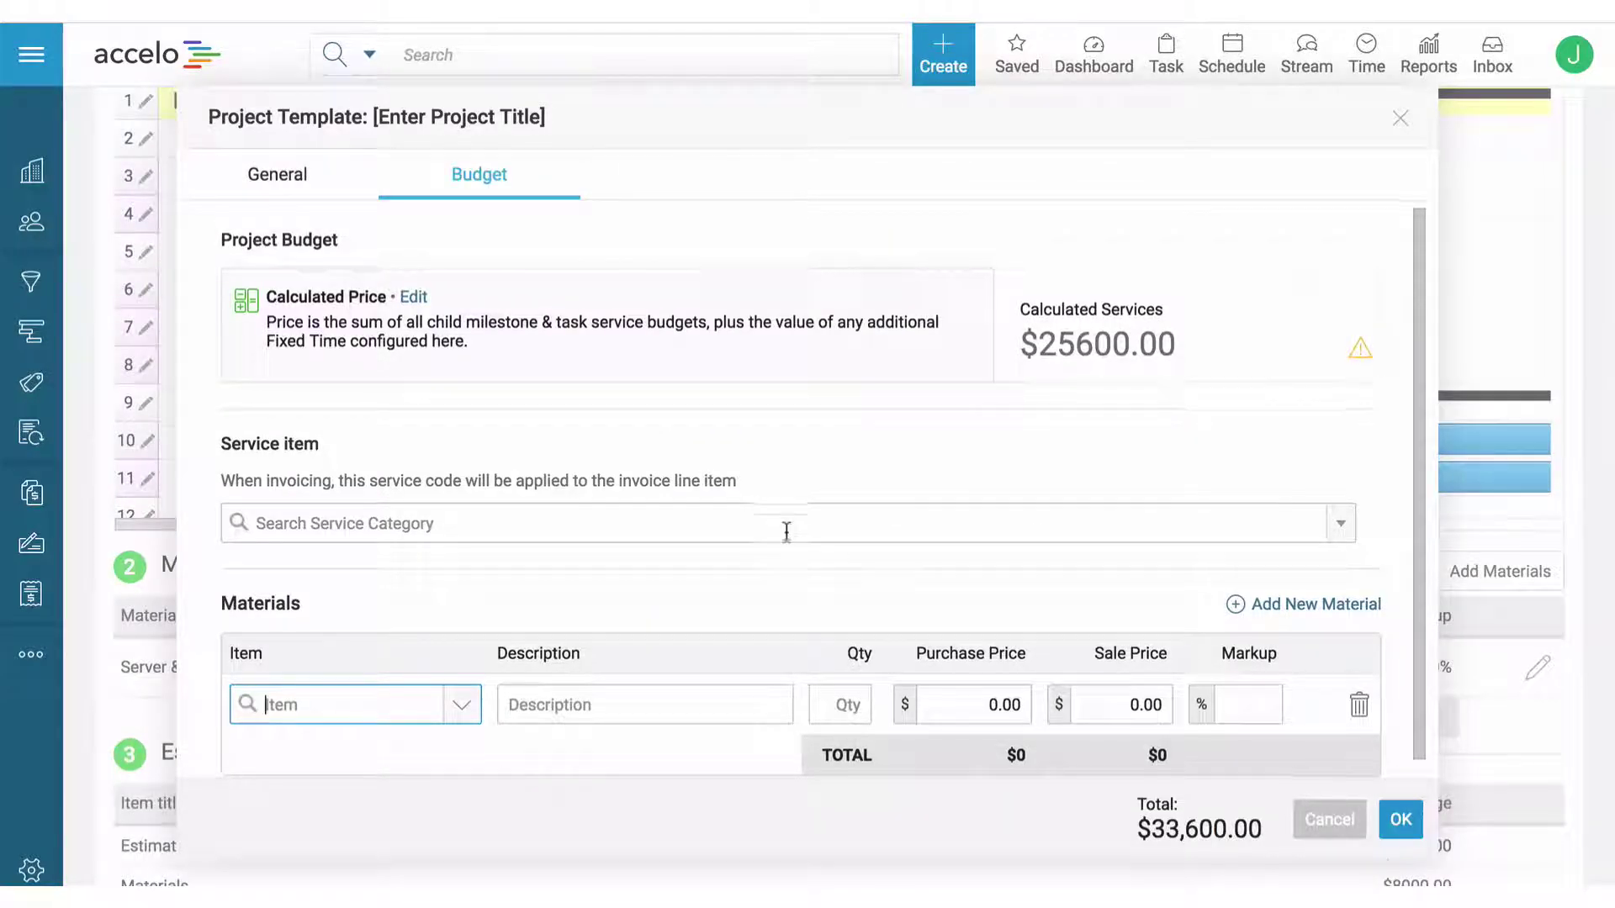
pyautogui.scroll(-1, 786, 531)
pyautogui.click(580, 677)
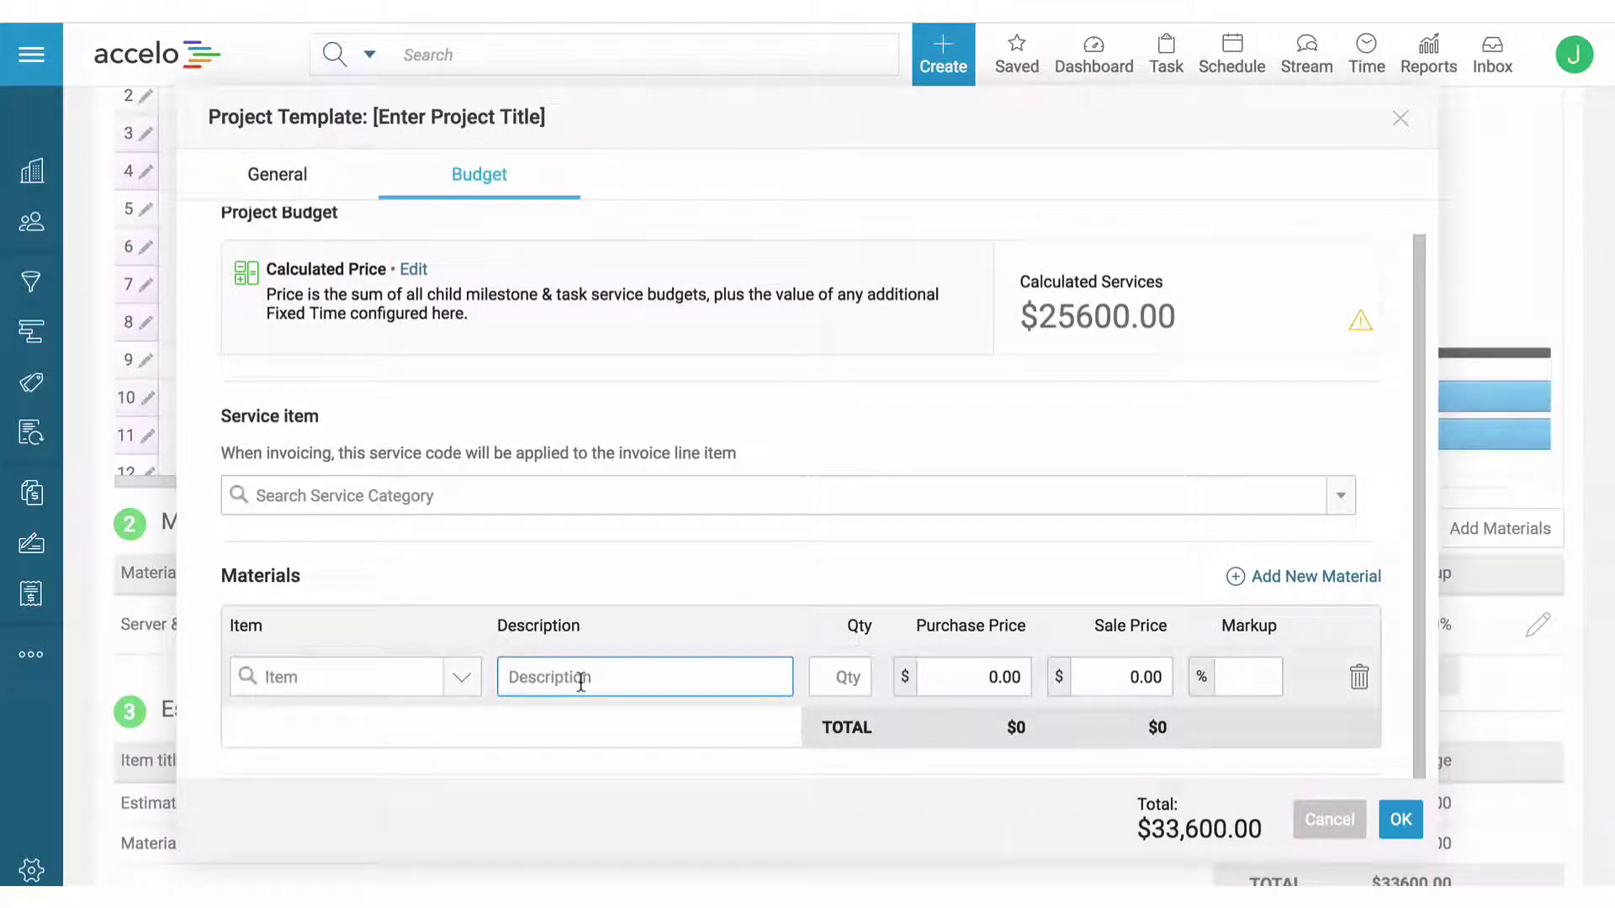
pyautogui.write('Director')
# Step: Give Director quantity 5, purchase price 100, sale price 200, and save the $34,600 estimate
pyautogui.click(858, 676)
pyautogui.write('5')
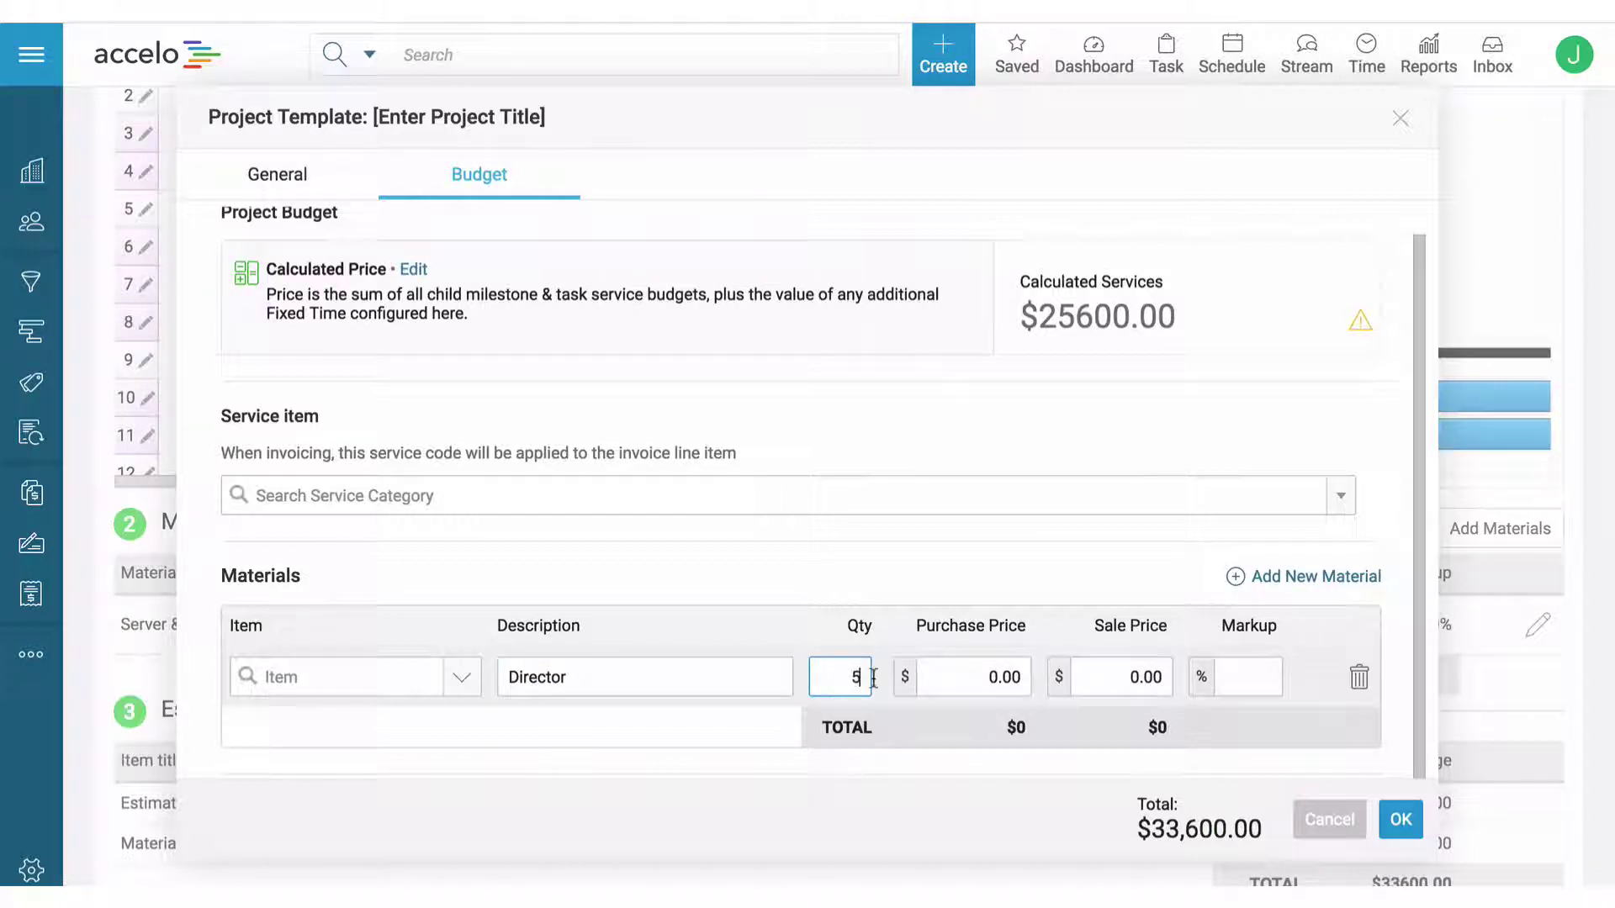
pyautogui.click(946, 677)
pyautogui.write('10')
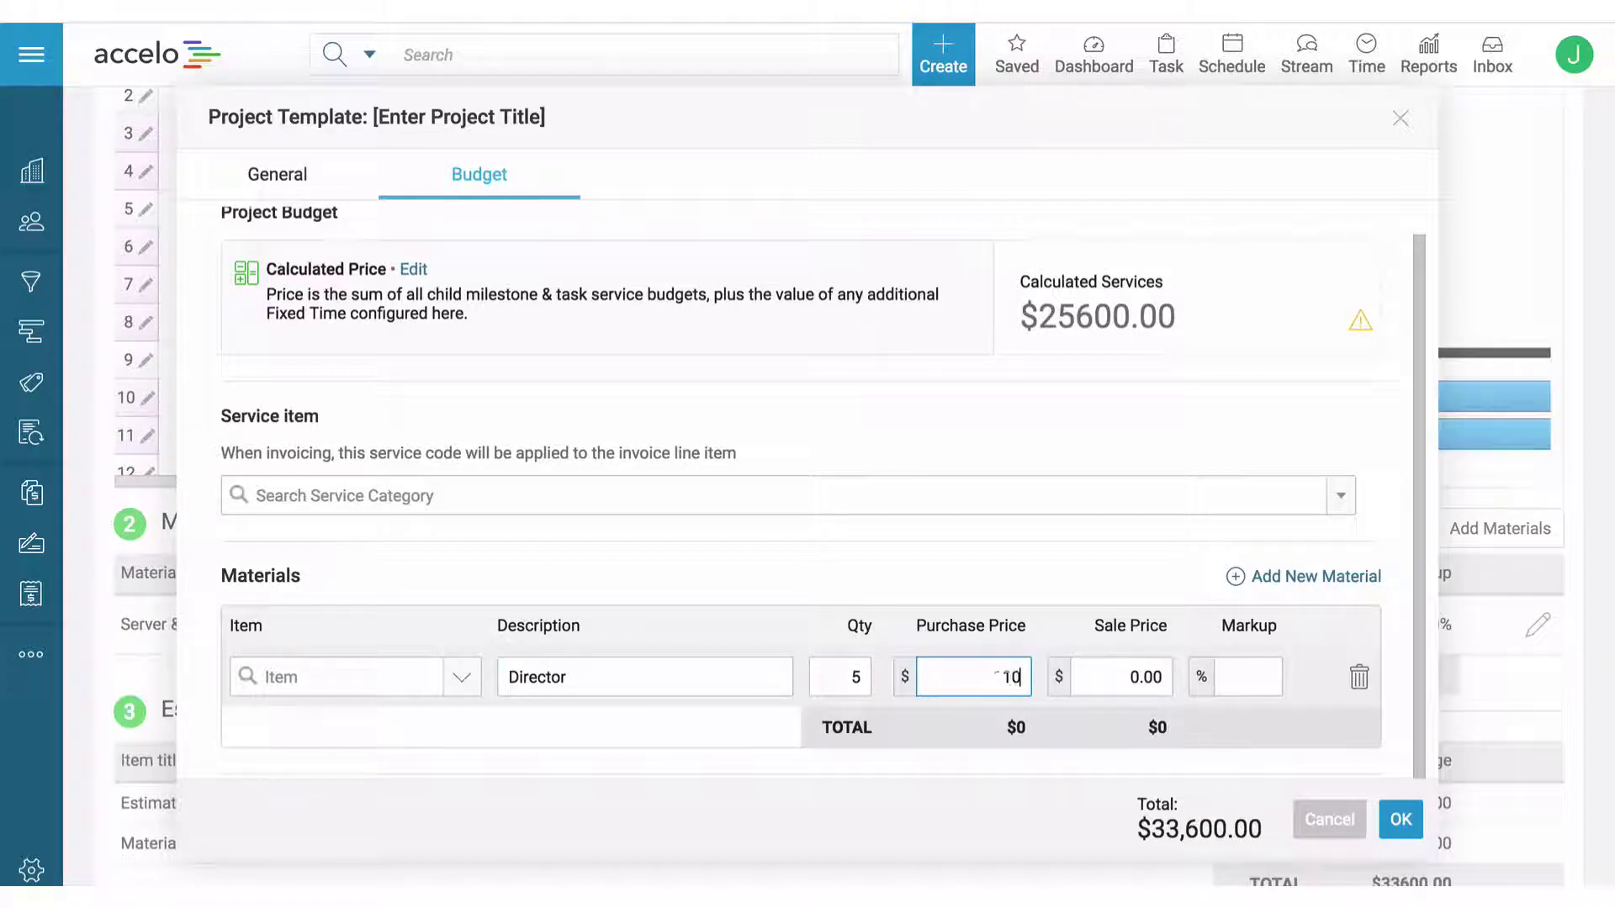
pyautogui.click(1124, 686)
pyautogui.write('200')
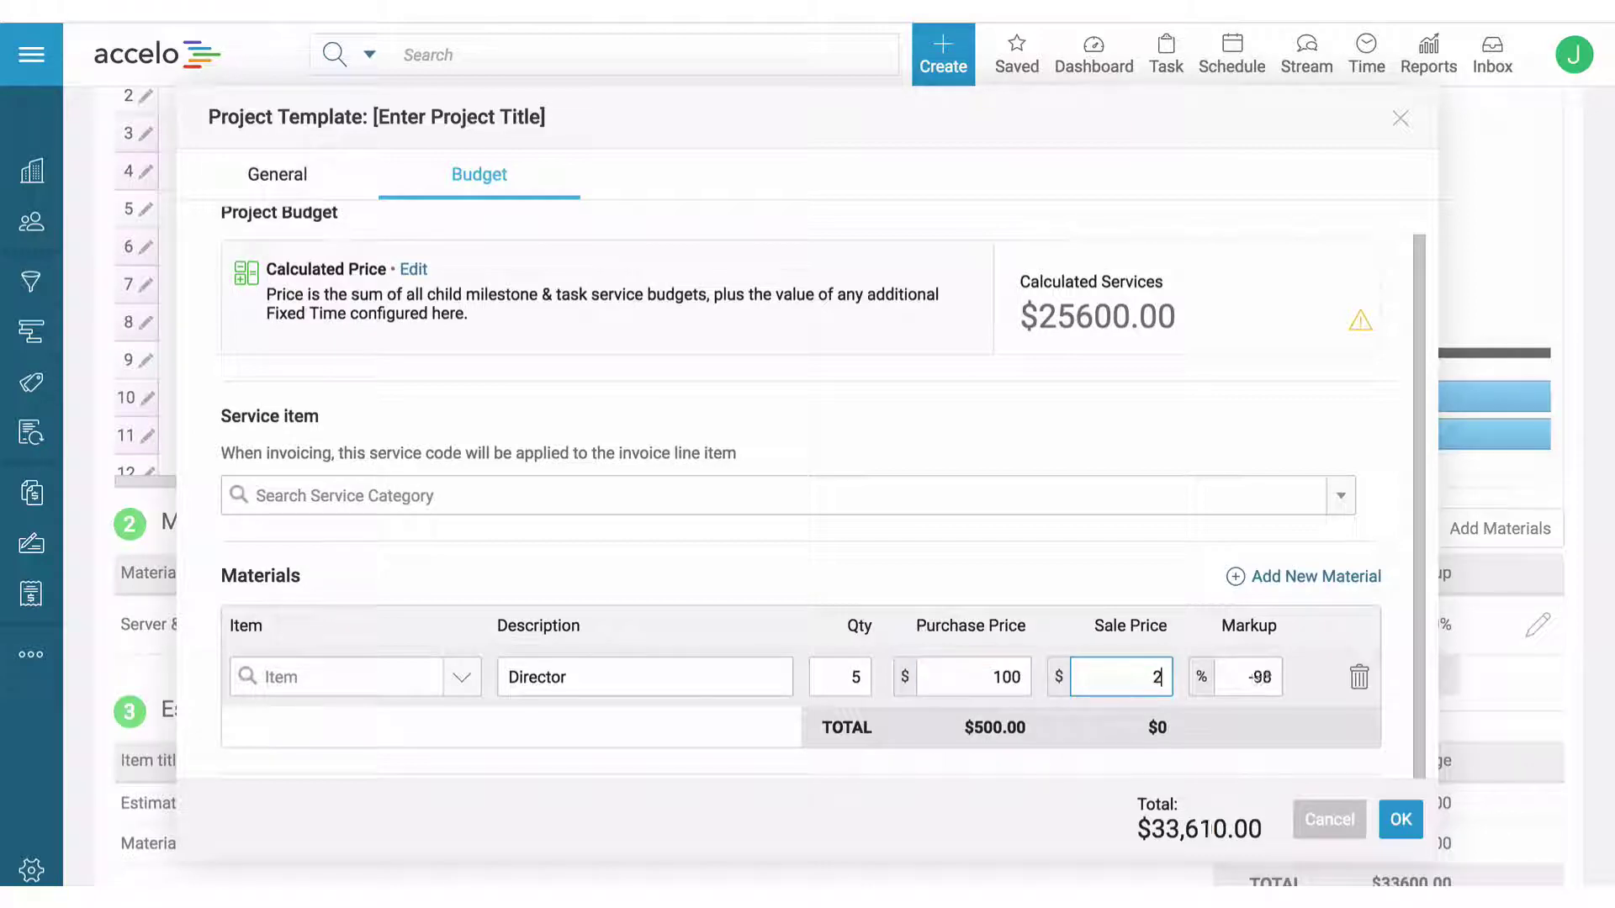
pyautogui.click(1400, 819)
pyautogui.scroll(-3, 652, 789)
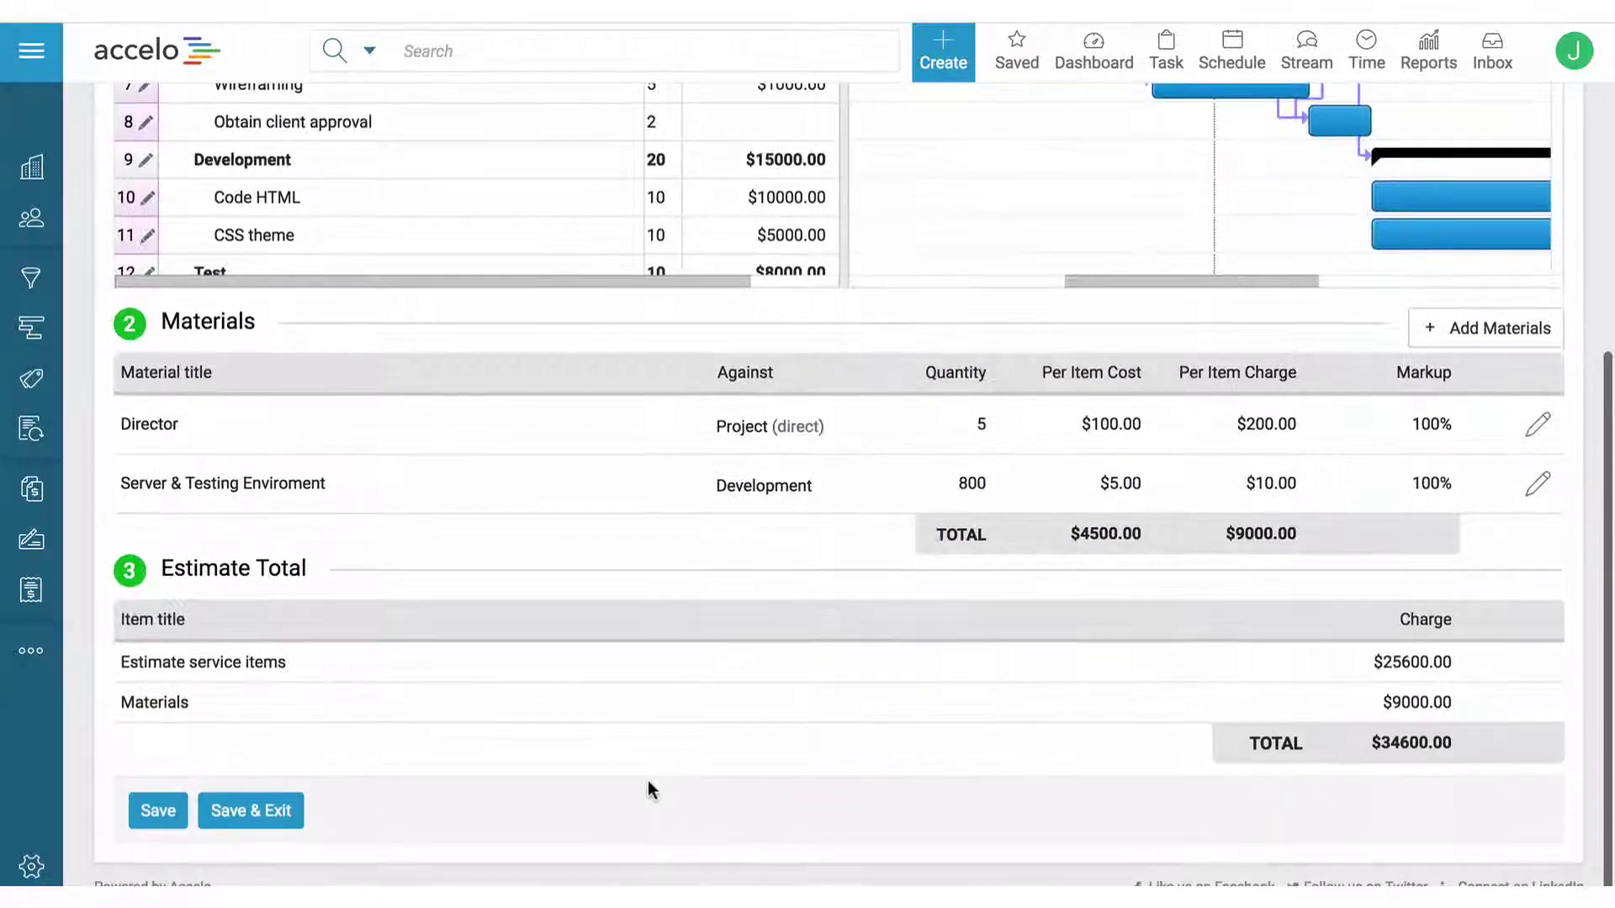
pyautogui.click(273, 814)
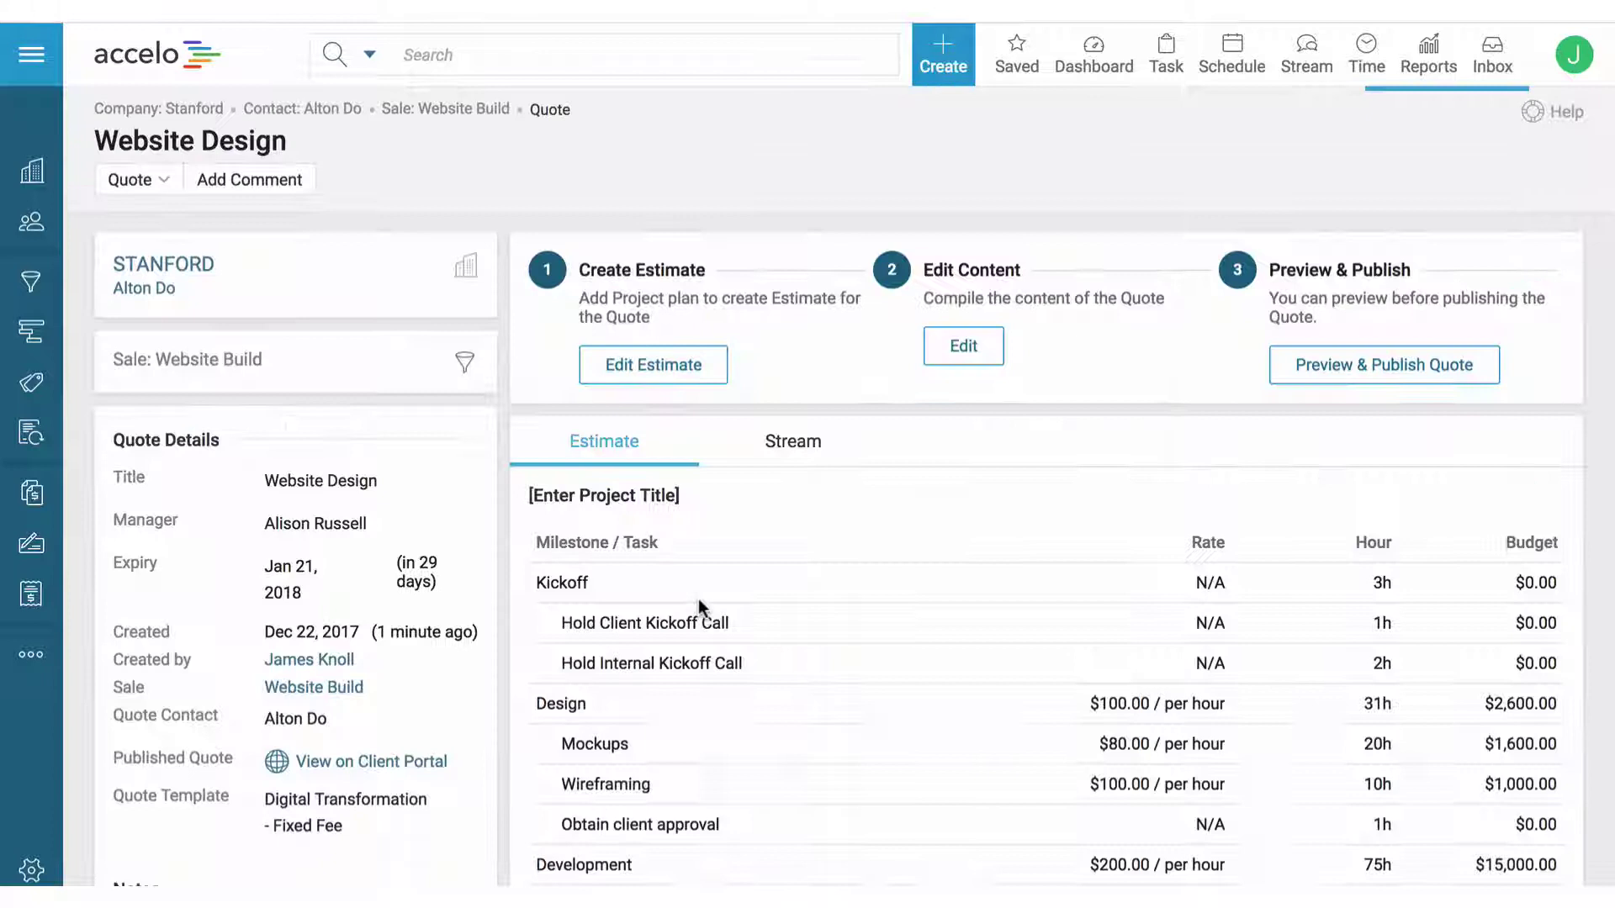
# Step: Add a 'Context' line below the introduction image in the quote content
pyautogui.click(962, 346)
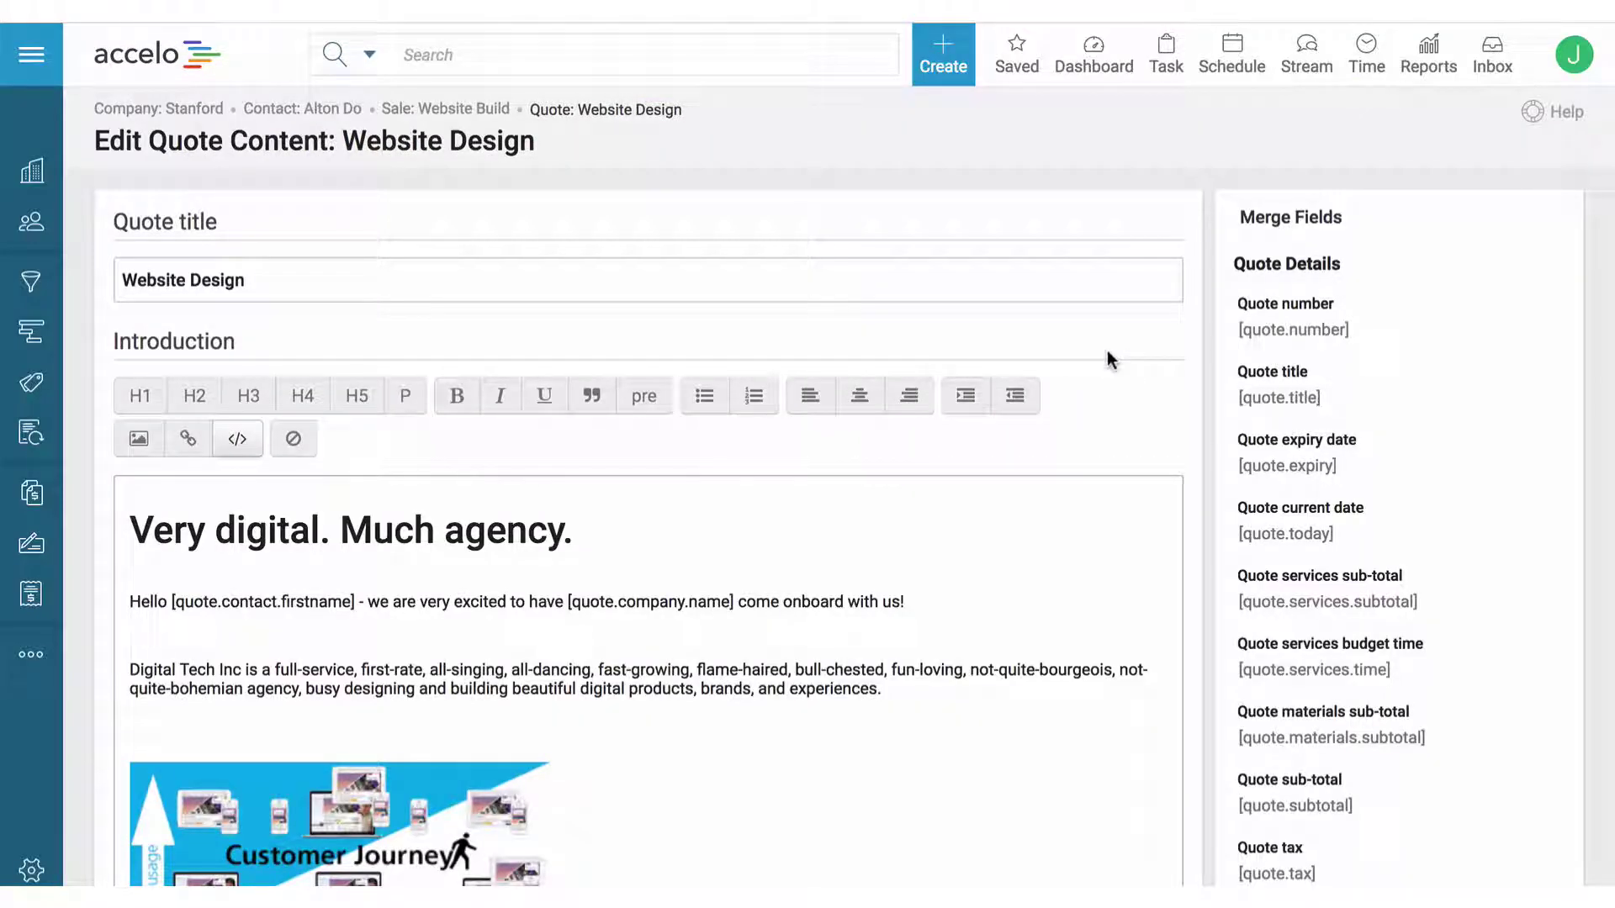
pyautogui.scroll(-4, 1106, 353)
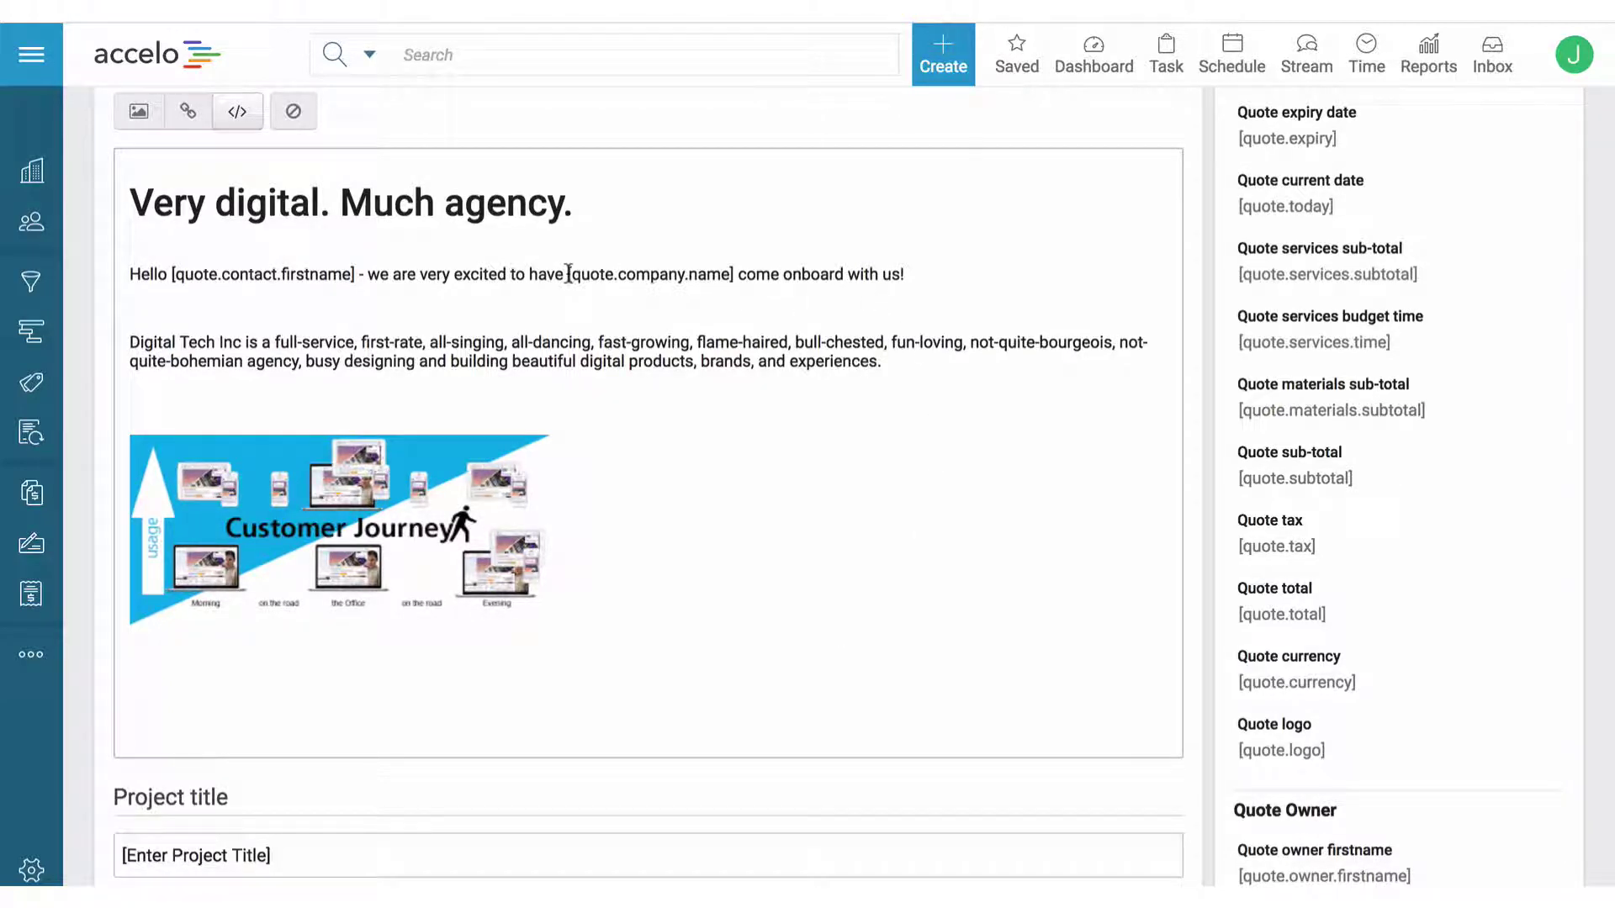
pyautogui.moveTo(569, 275); pyautogui.dragTo(733, 271)
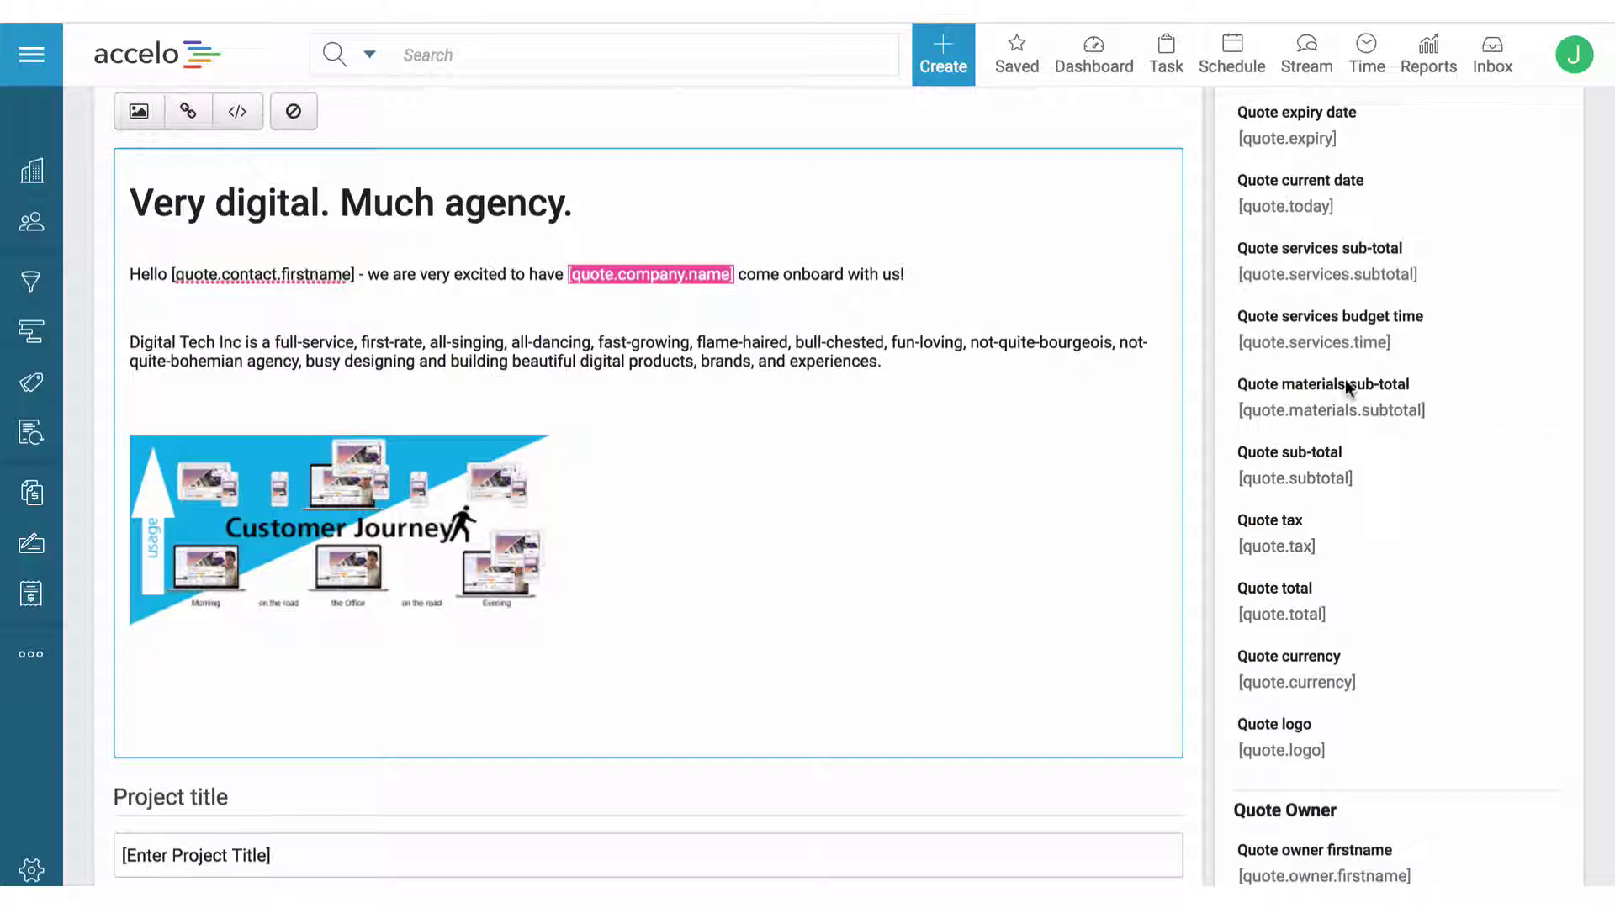
pyautogui.click(770, 275)
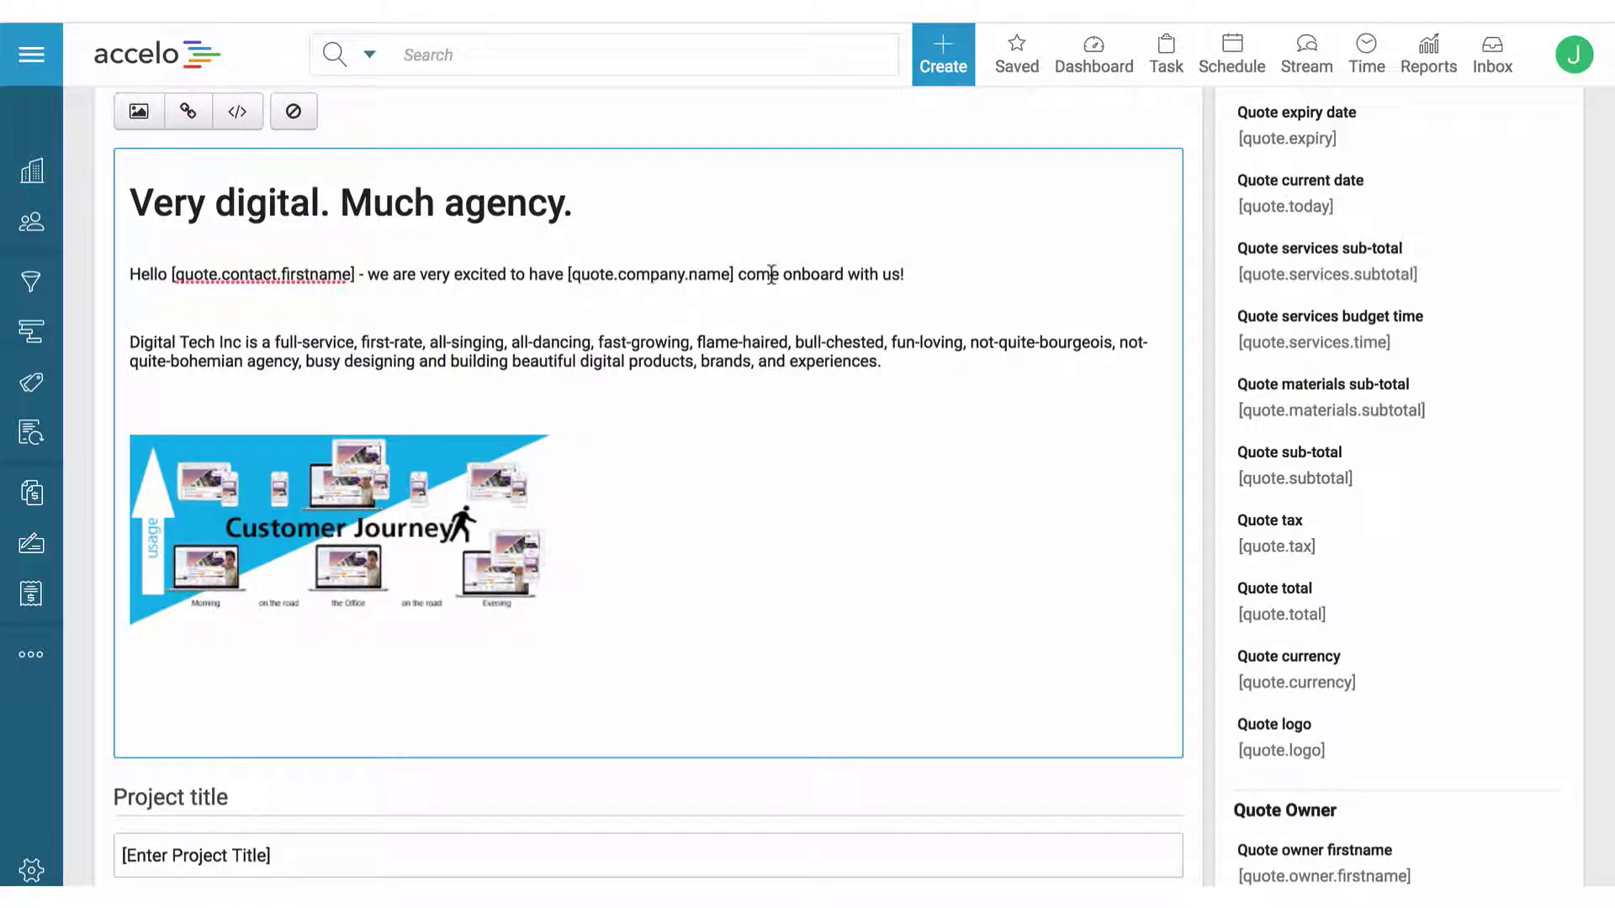
pyautogui.scroll(-1, 673, 407)
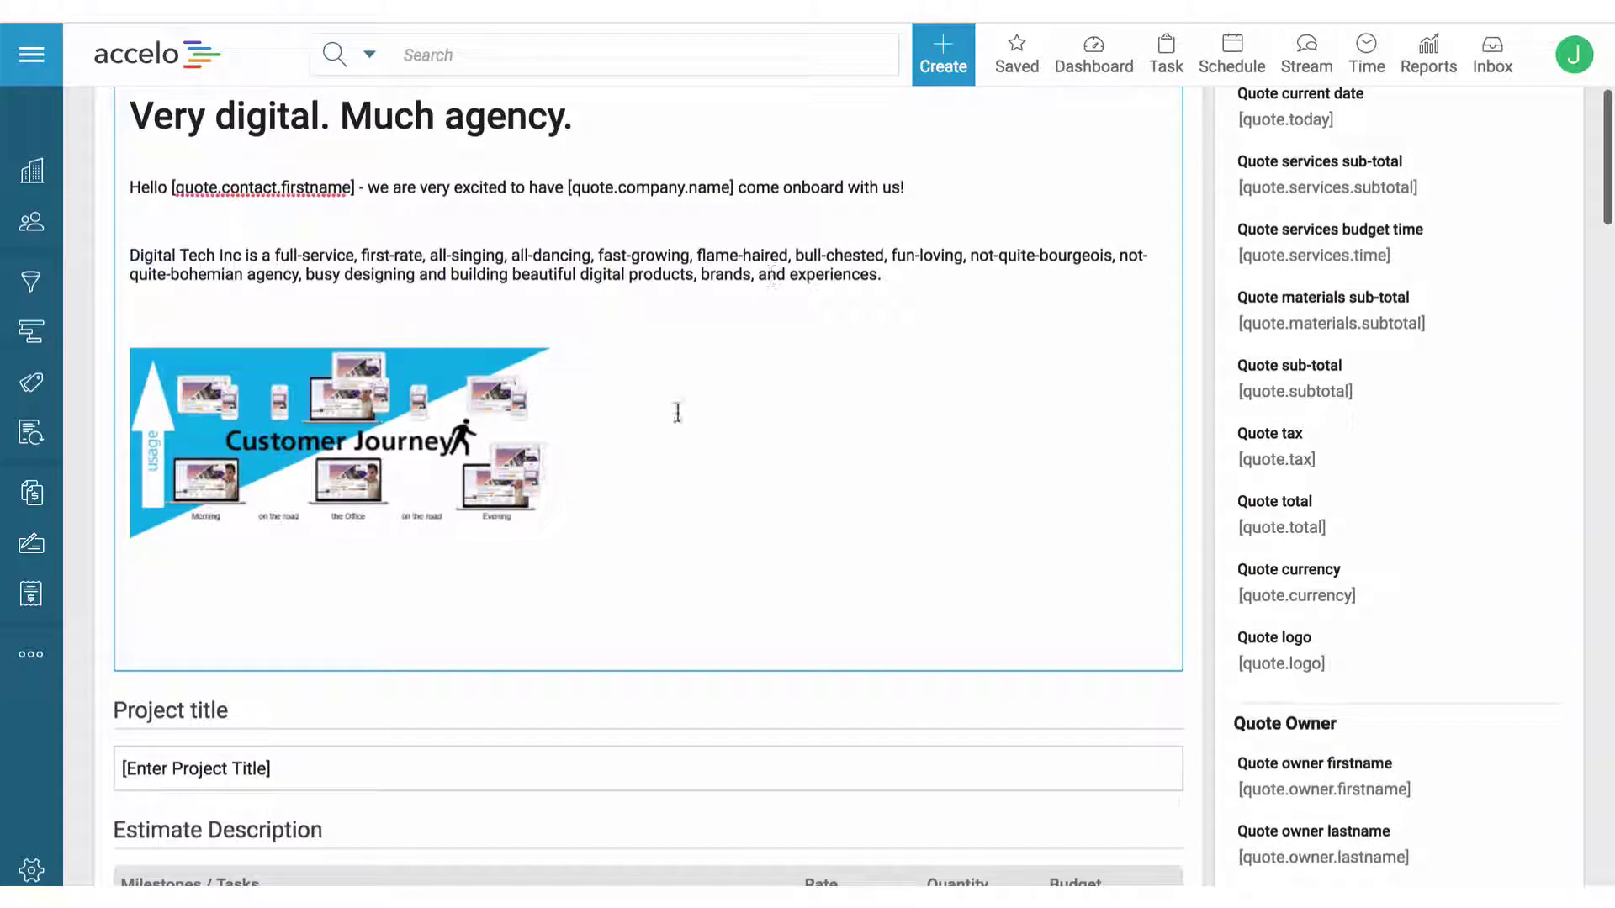
pyautogui.click(617, 488)
pyautogui.click(338, 597)
pyautogui.write('Context')
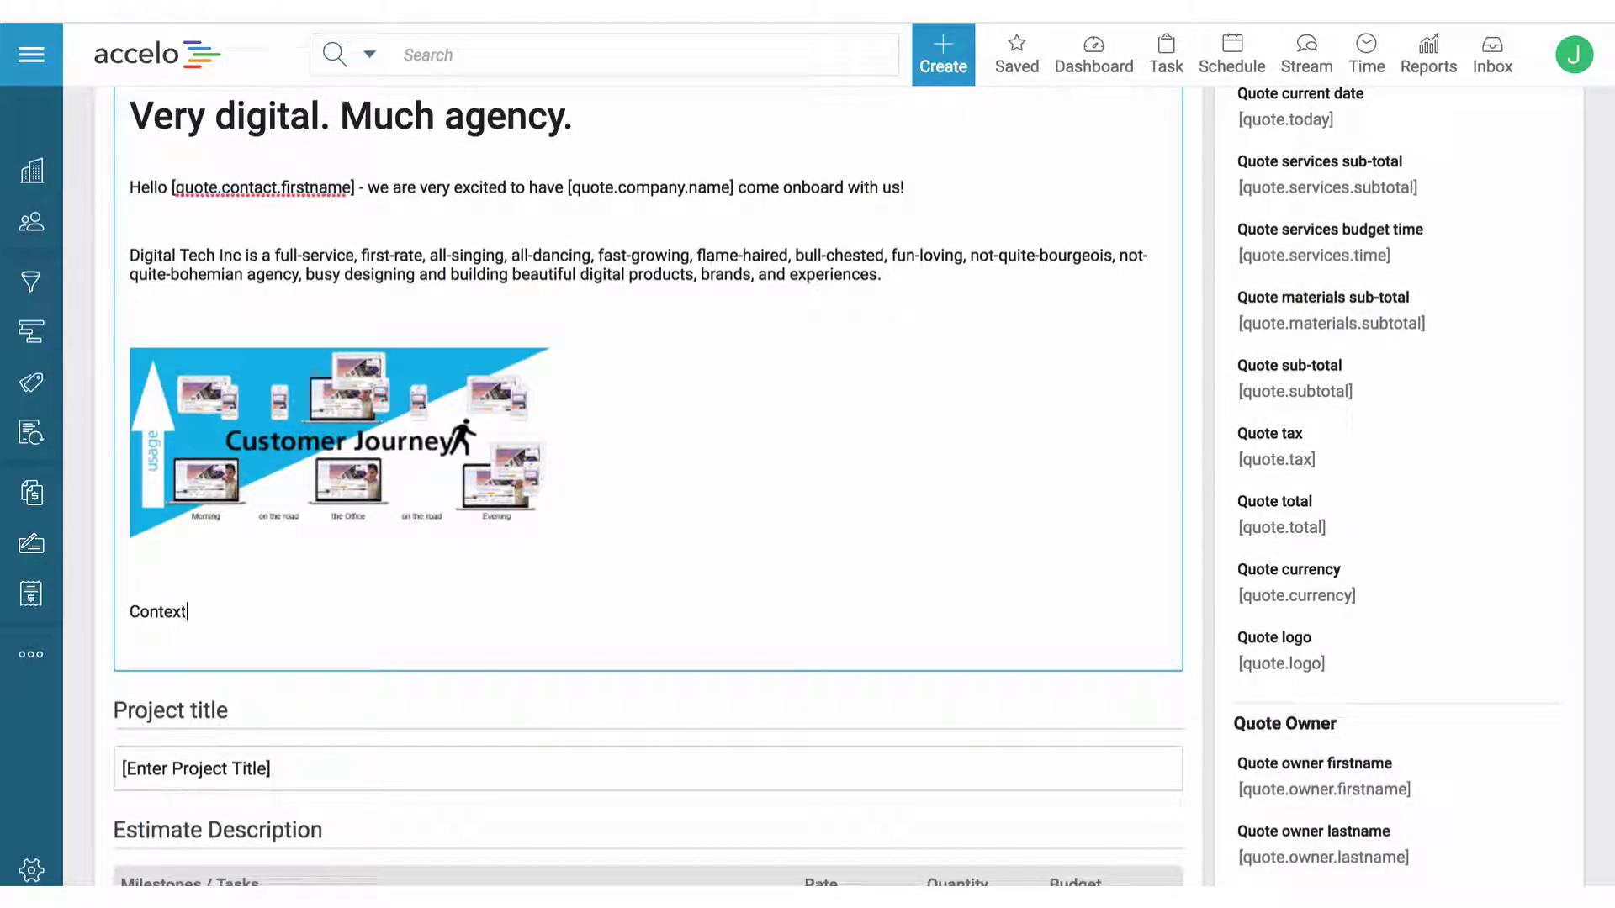
# Step: Replace the placeholder project title with 'Website Design'
pyautogui.scroll(-6, 253, 723)
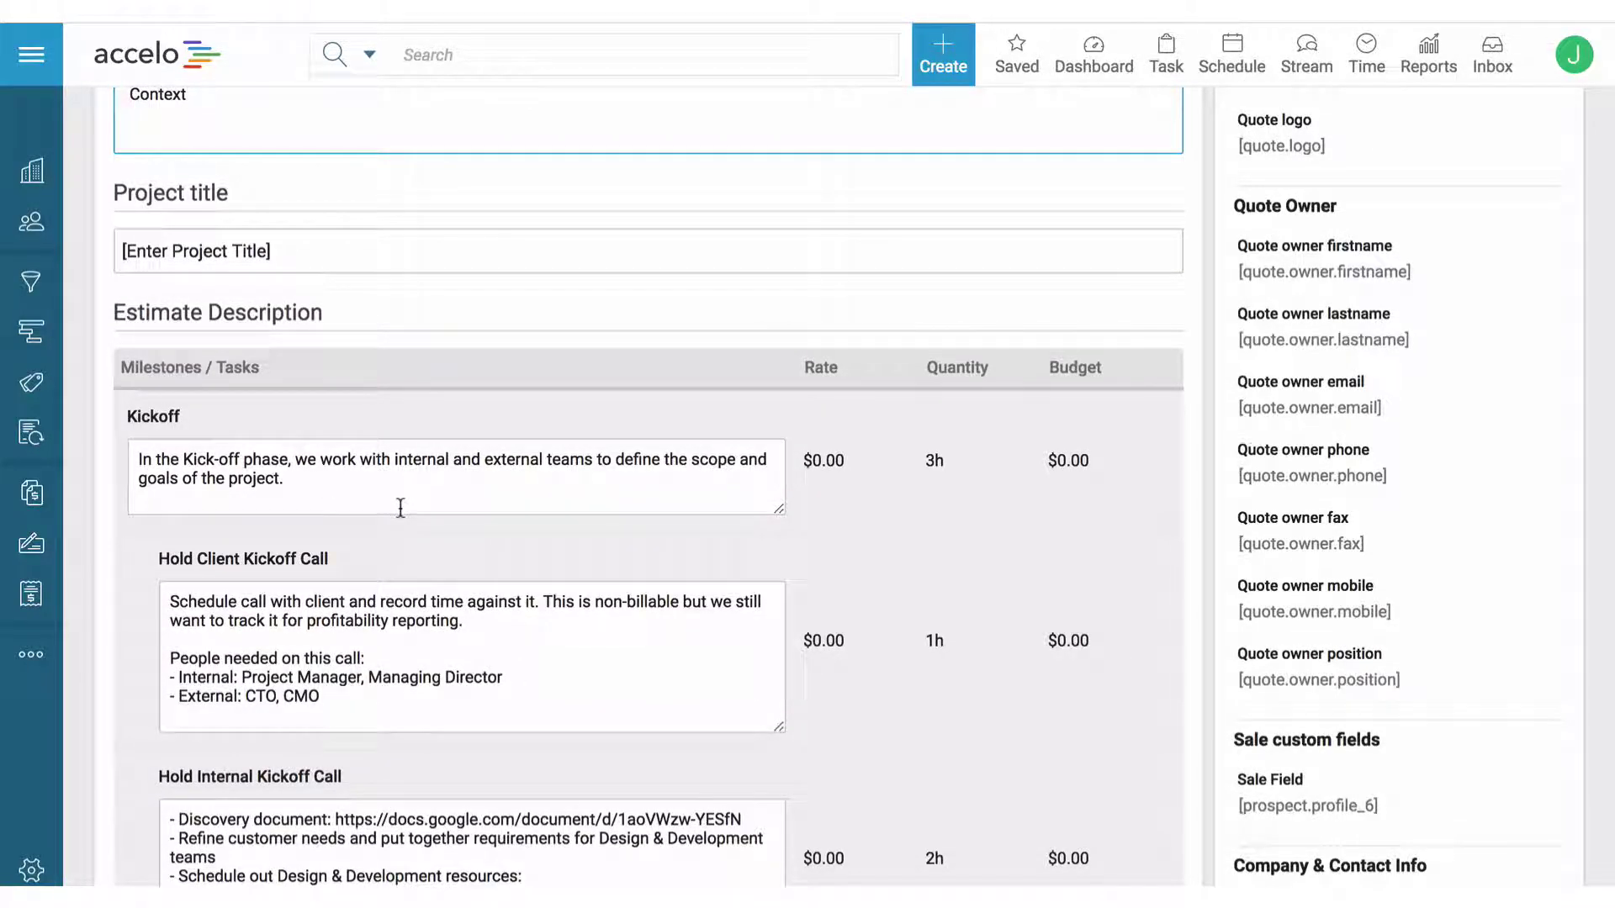
pyautogui.moveTo(328, 252); pyautogui.dragTo(101, 251)
pyautogui.write('W')
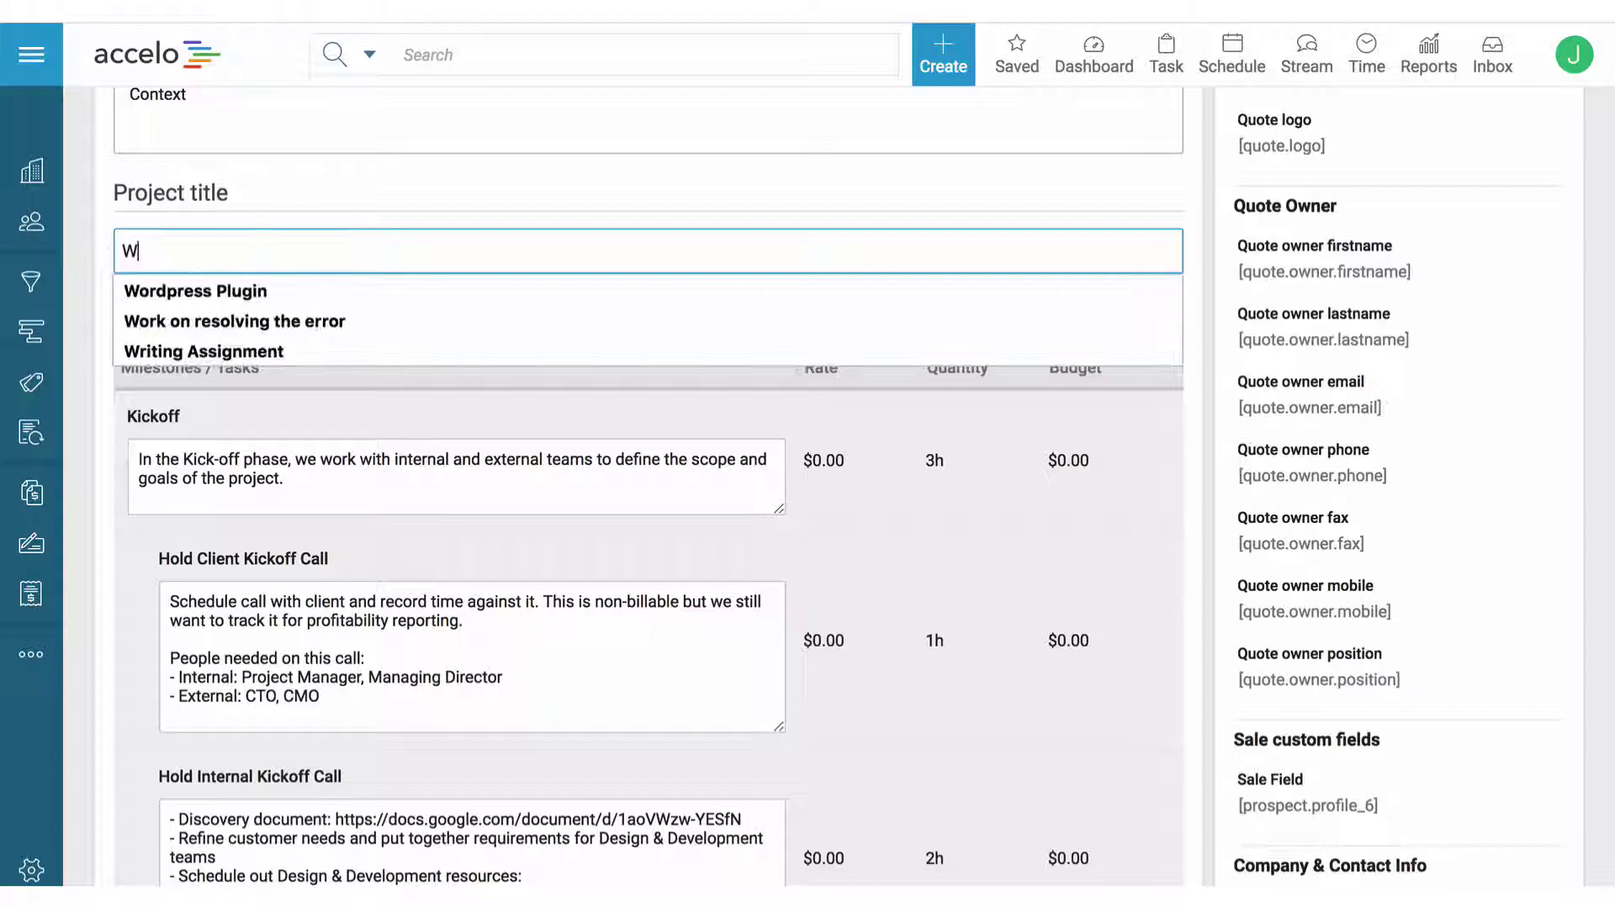
pyautogui.write('ebiste Design')
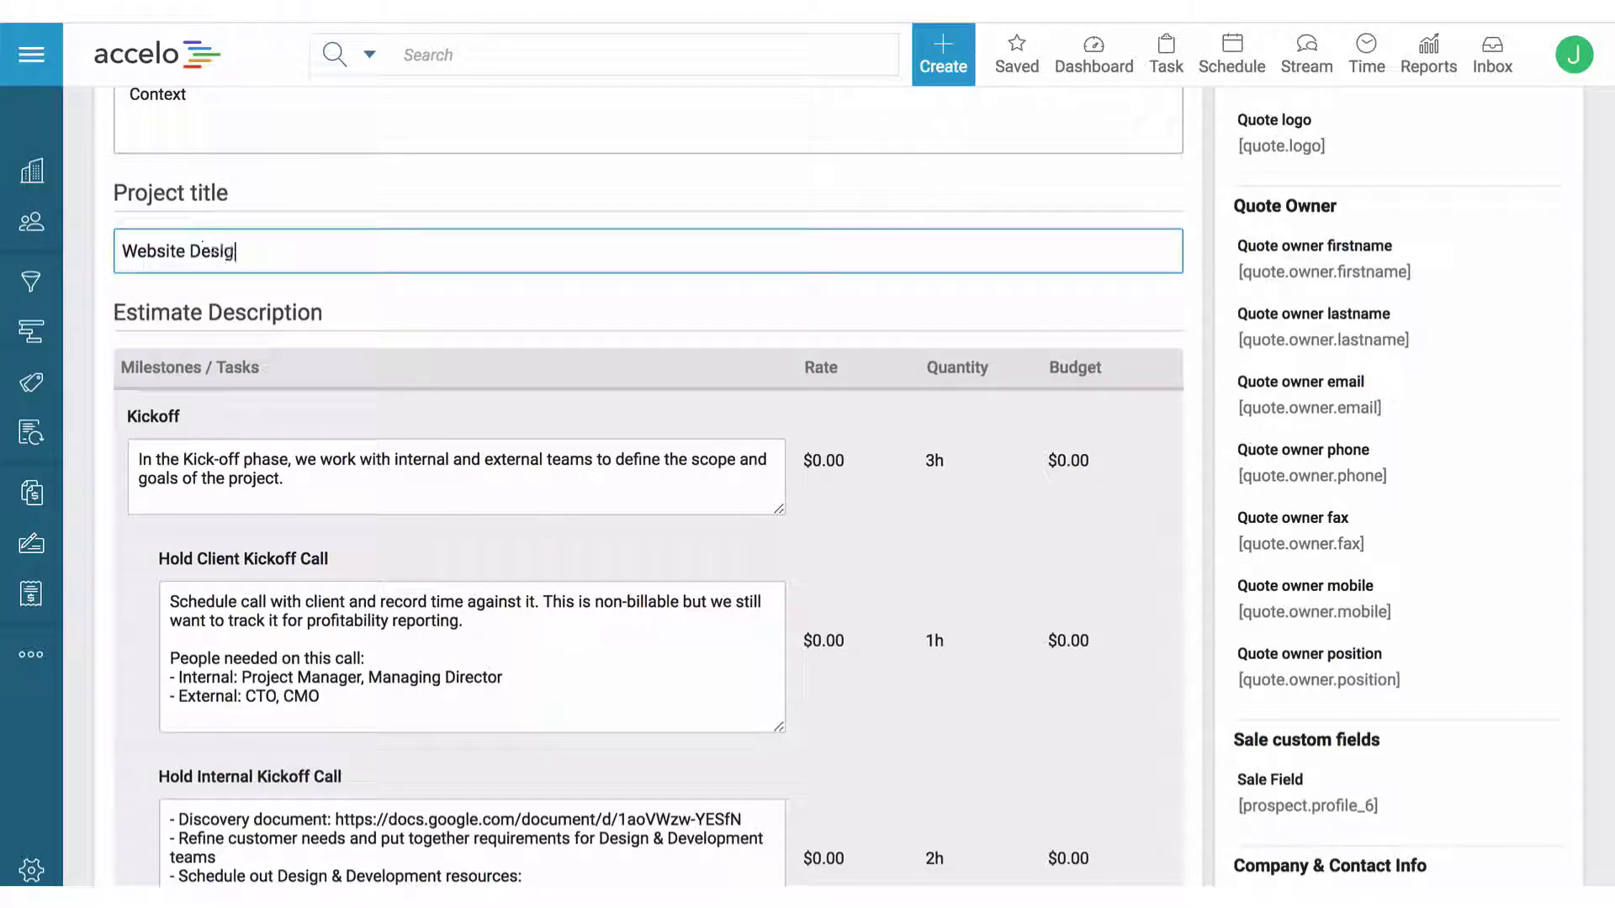
# Step: Add scope-of-work lines to the Conclusion and save the quote content
pyautogui.scroll(-20, 648, 488)
pyautogui.scroll(-15, 648, 488)
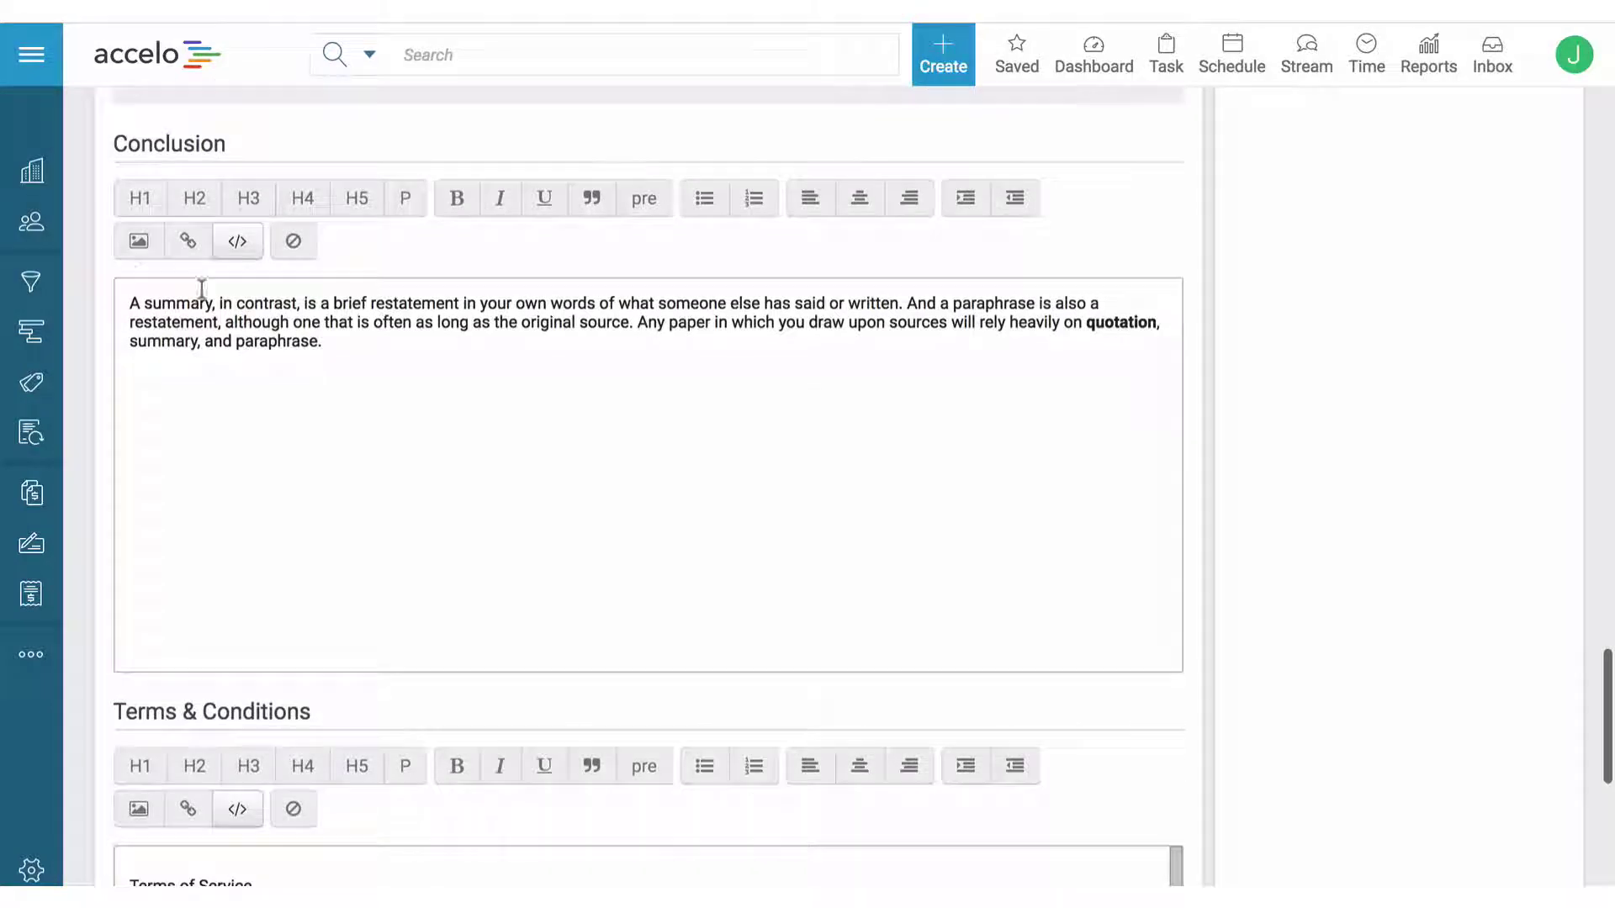
pyautogui.click(362, 383)
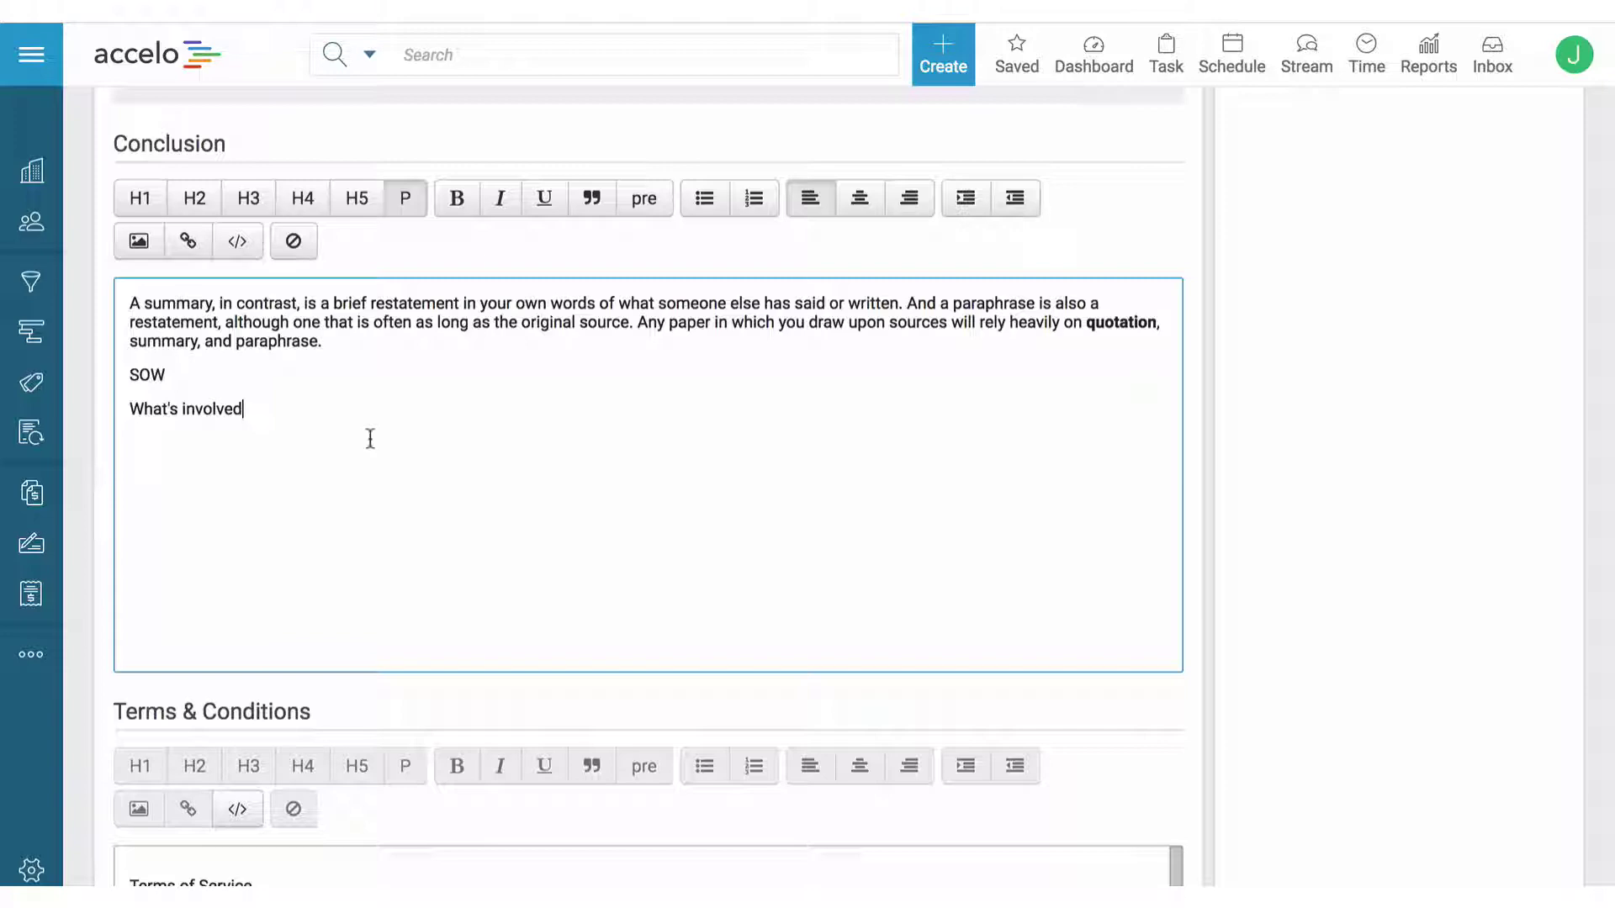
pyautogui.scroll(-10, 370, 438)
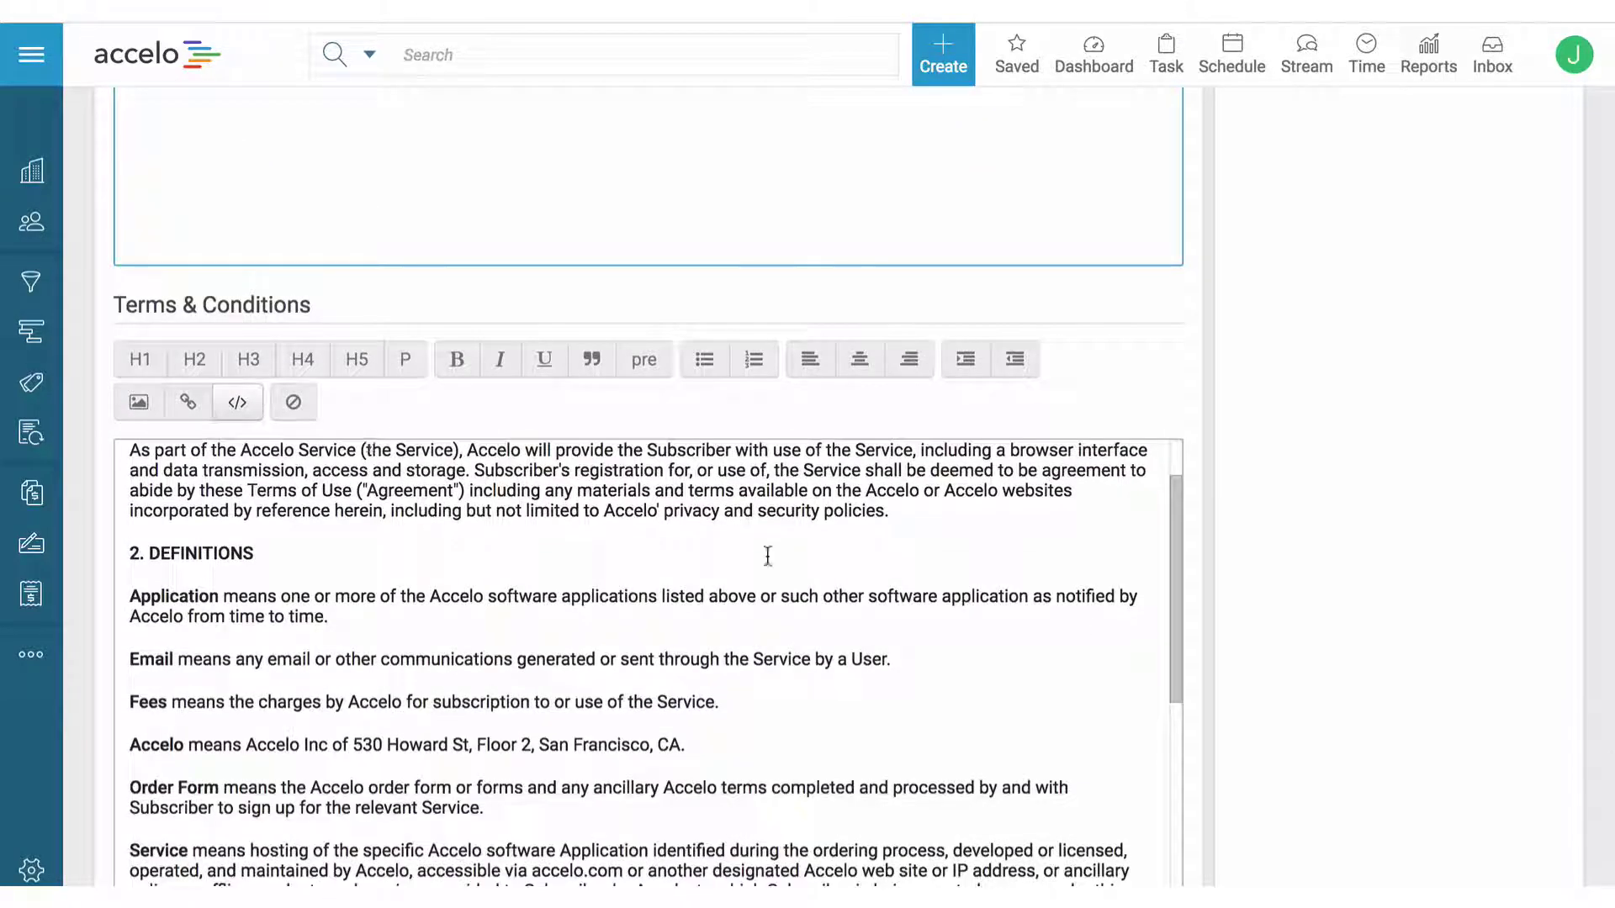
pyautogui.scroll(-5, 1139, 635)
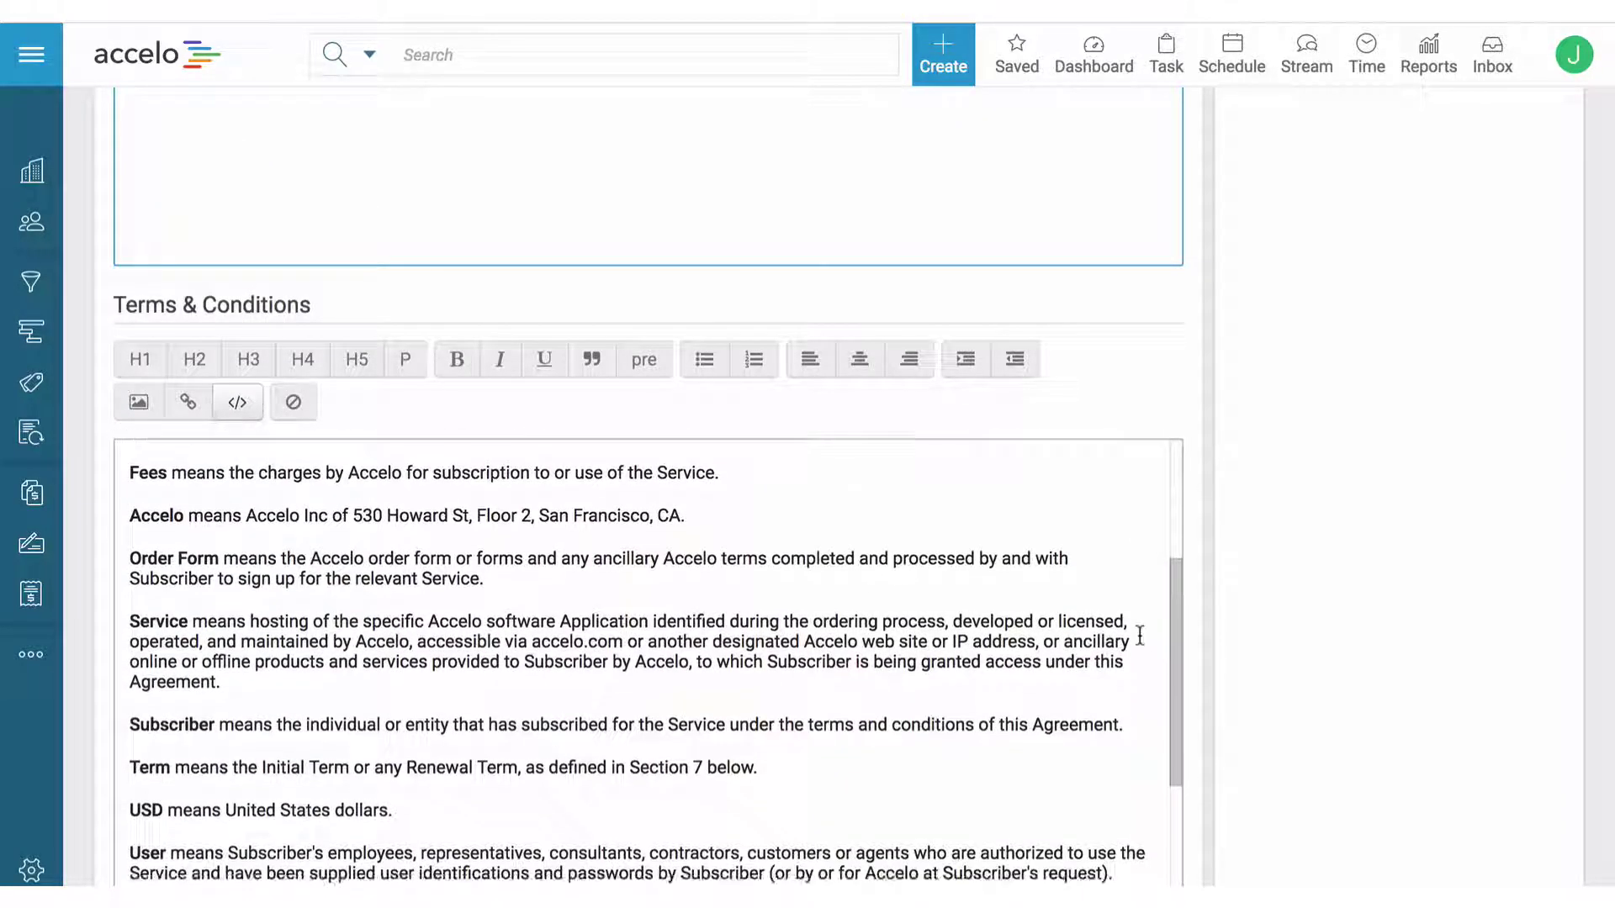
pyautogui.scroll(-3, 1322, 466)
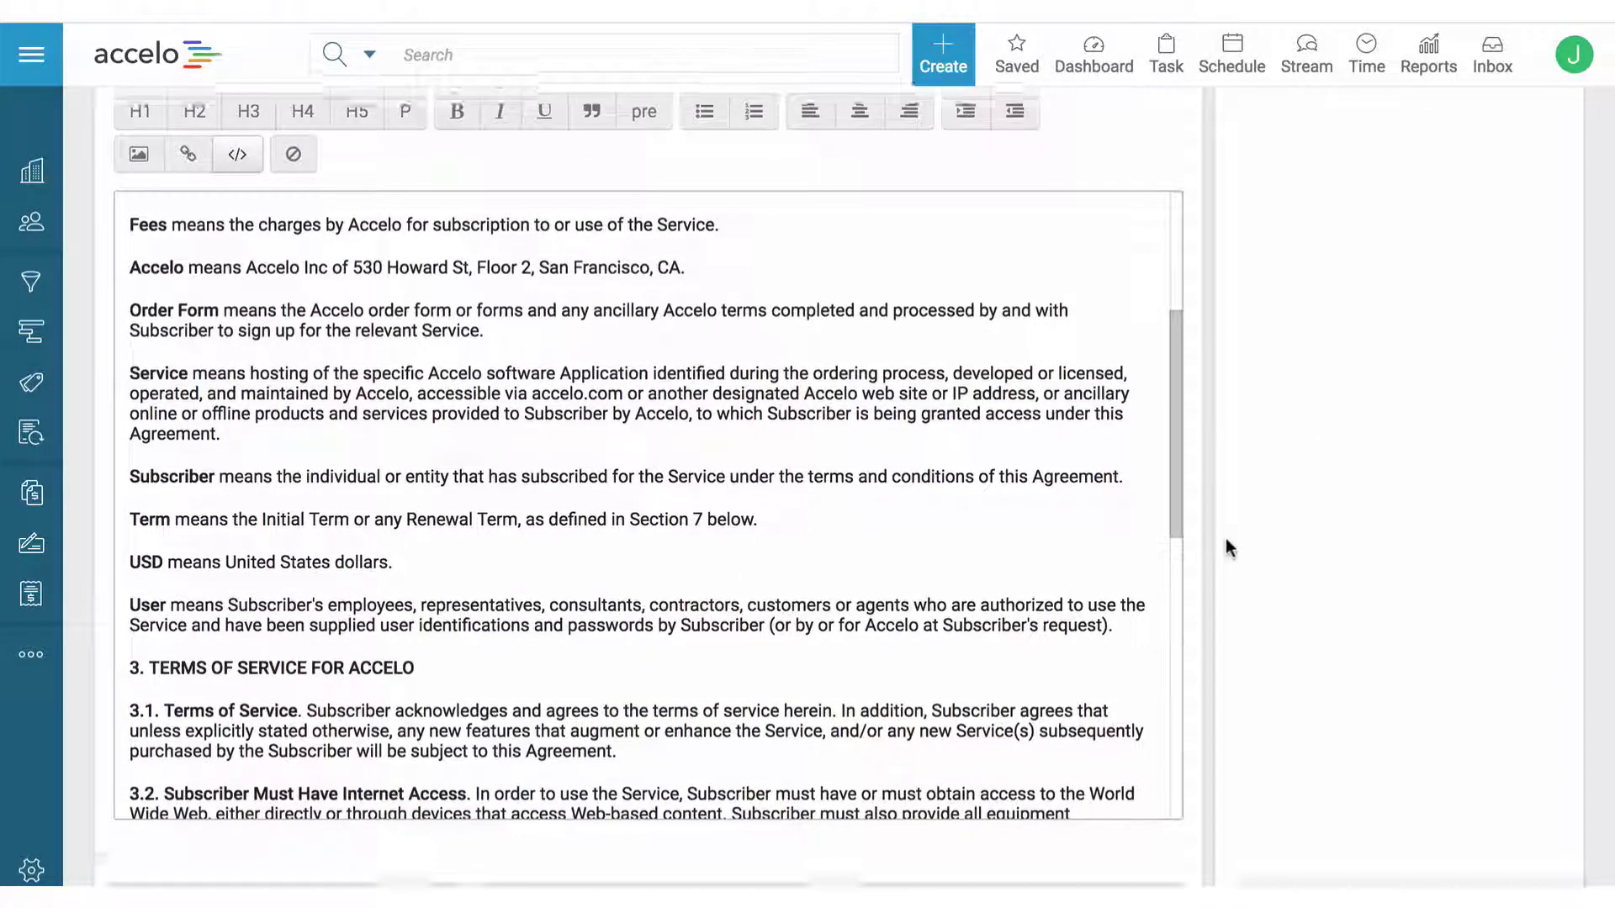
pyautogui.scroll(-2, 1224, 538)
pyautogui.click(143, 818)
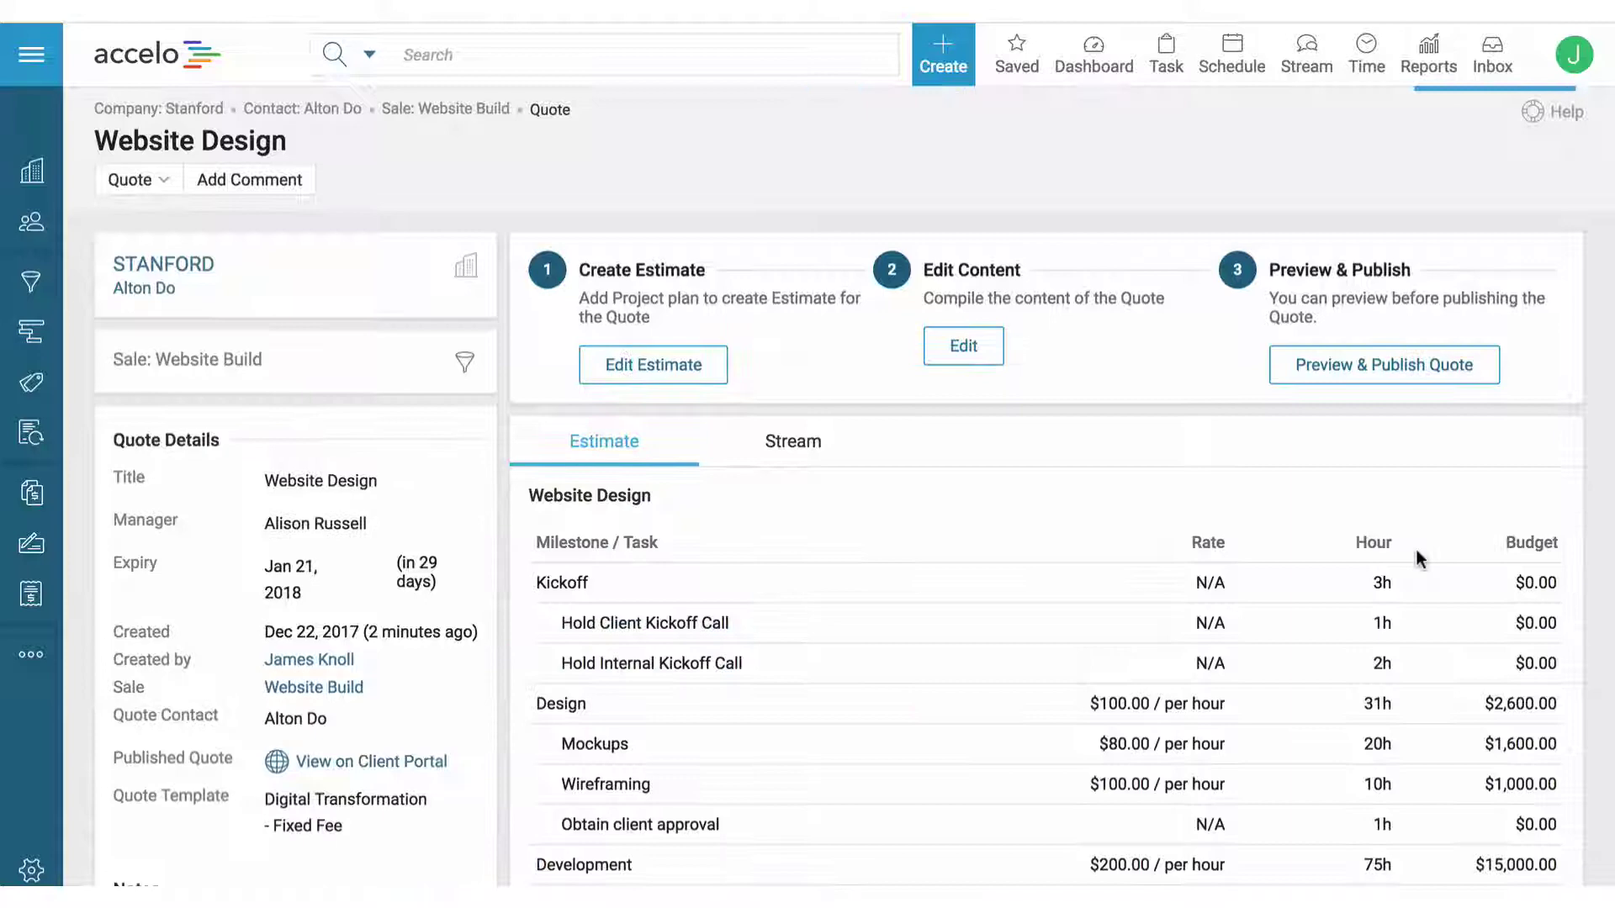
# Step: Open the quote's preview page and expand its Style settings
pyautogui.click(1349, 377)
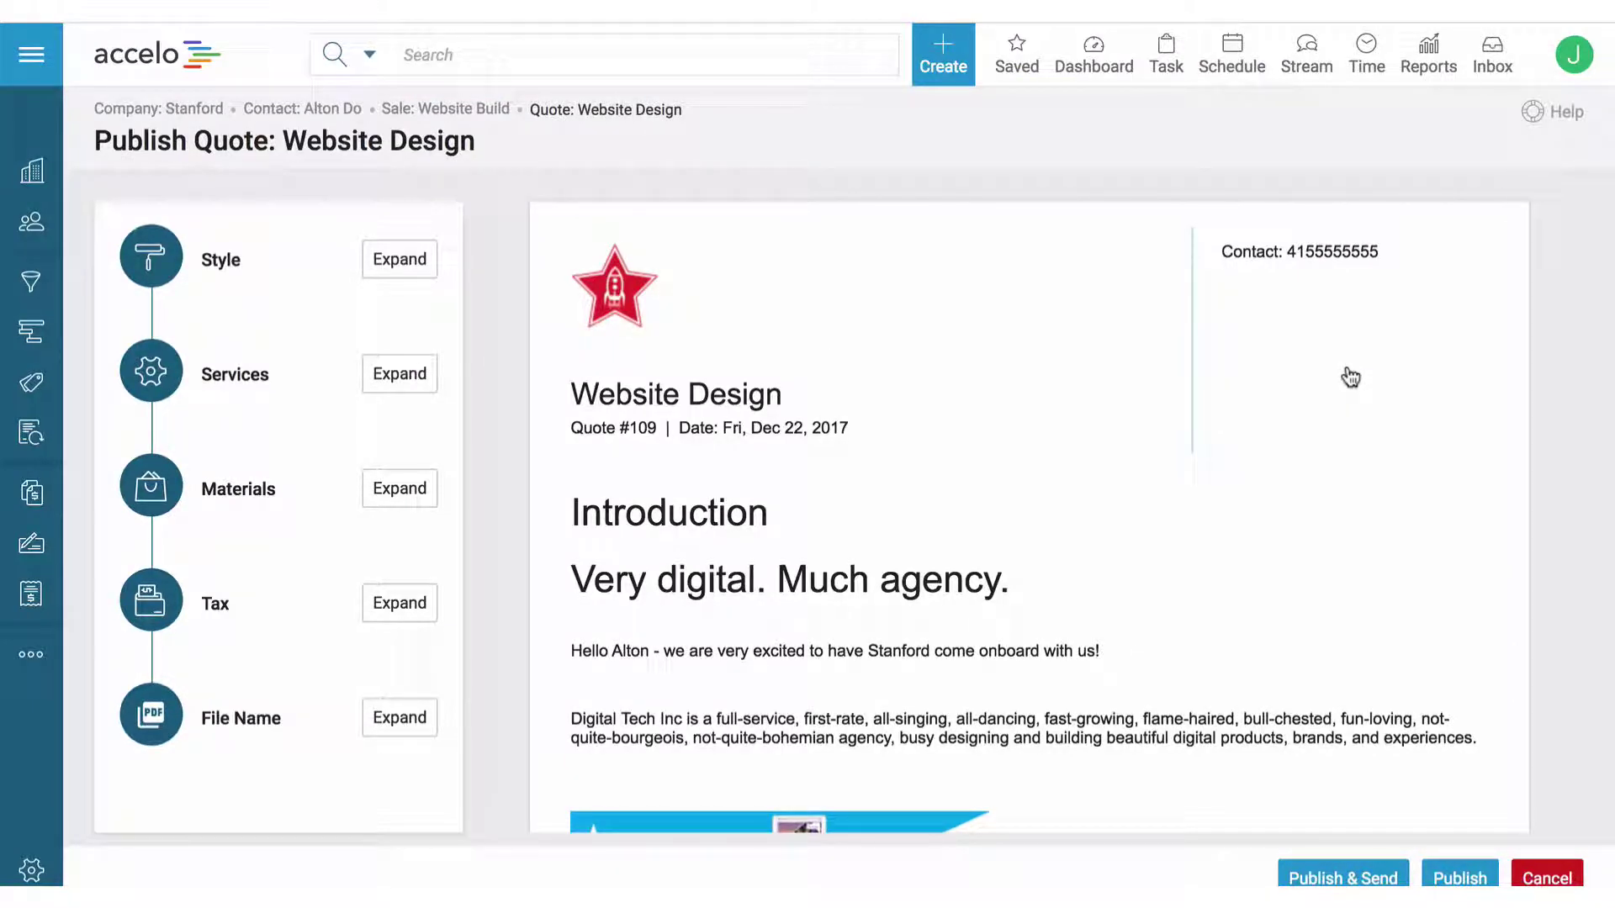
pyautogui.scroll(-2, 547, 337)
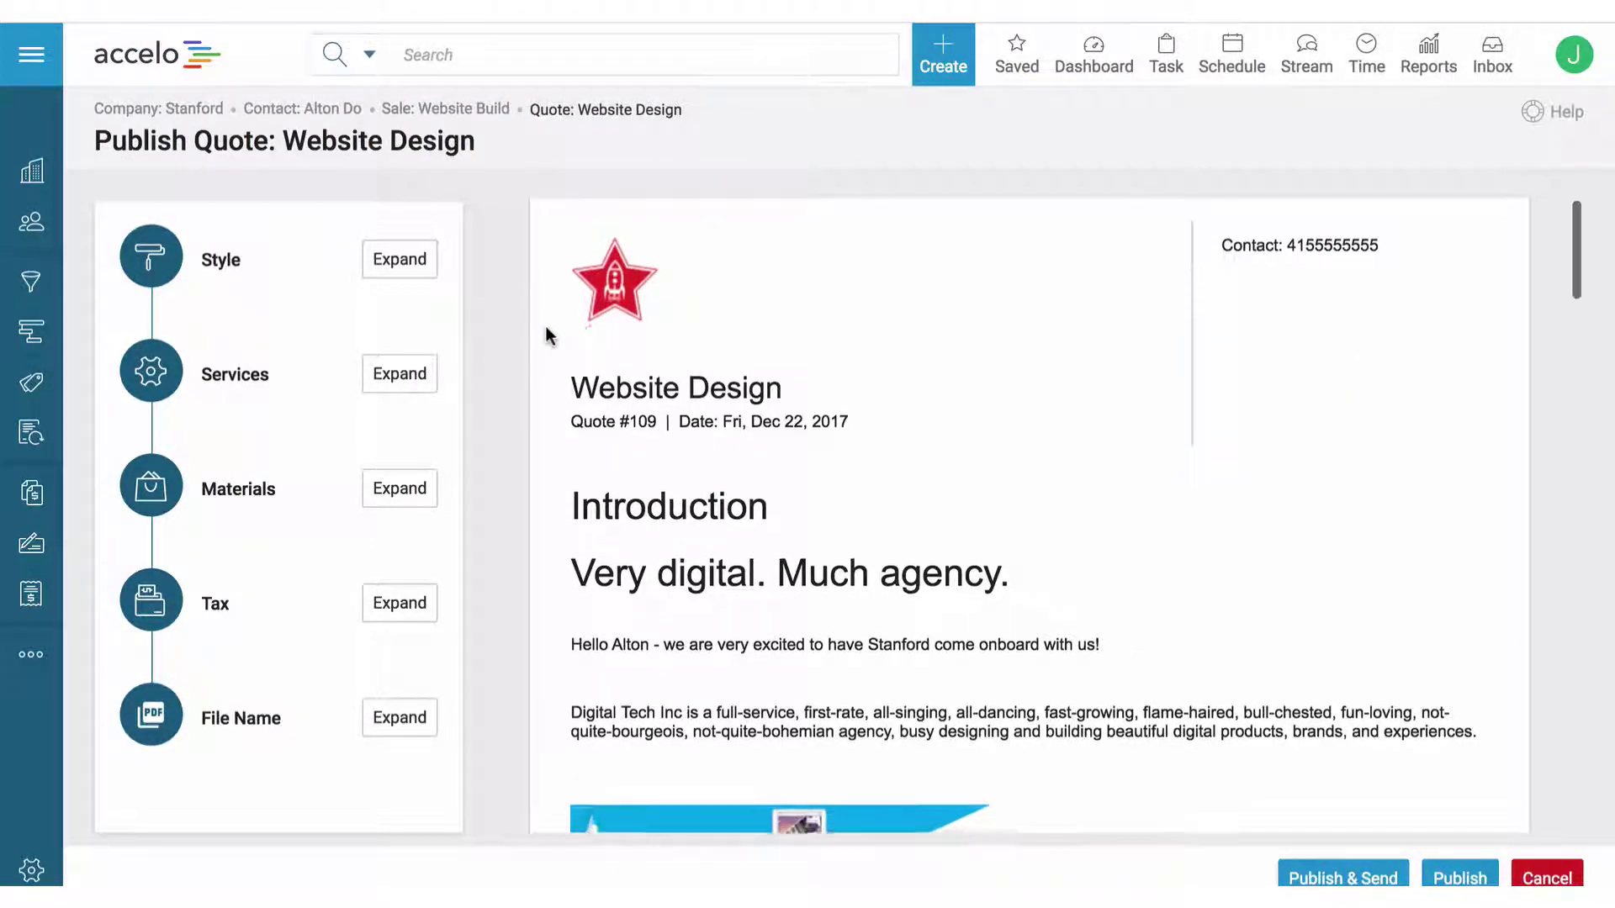
pyautogui.scroll(-2, 547, 335)
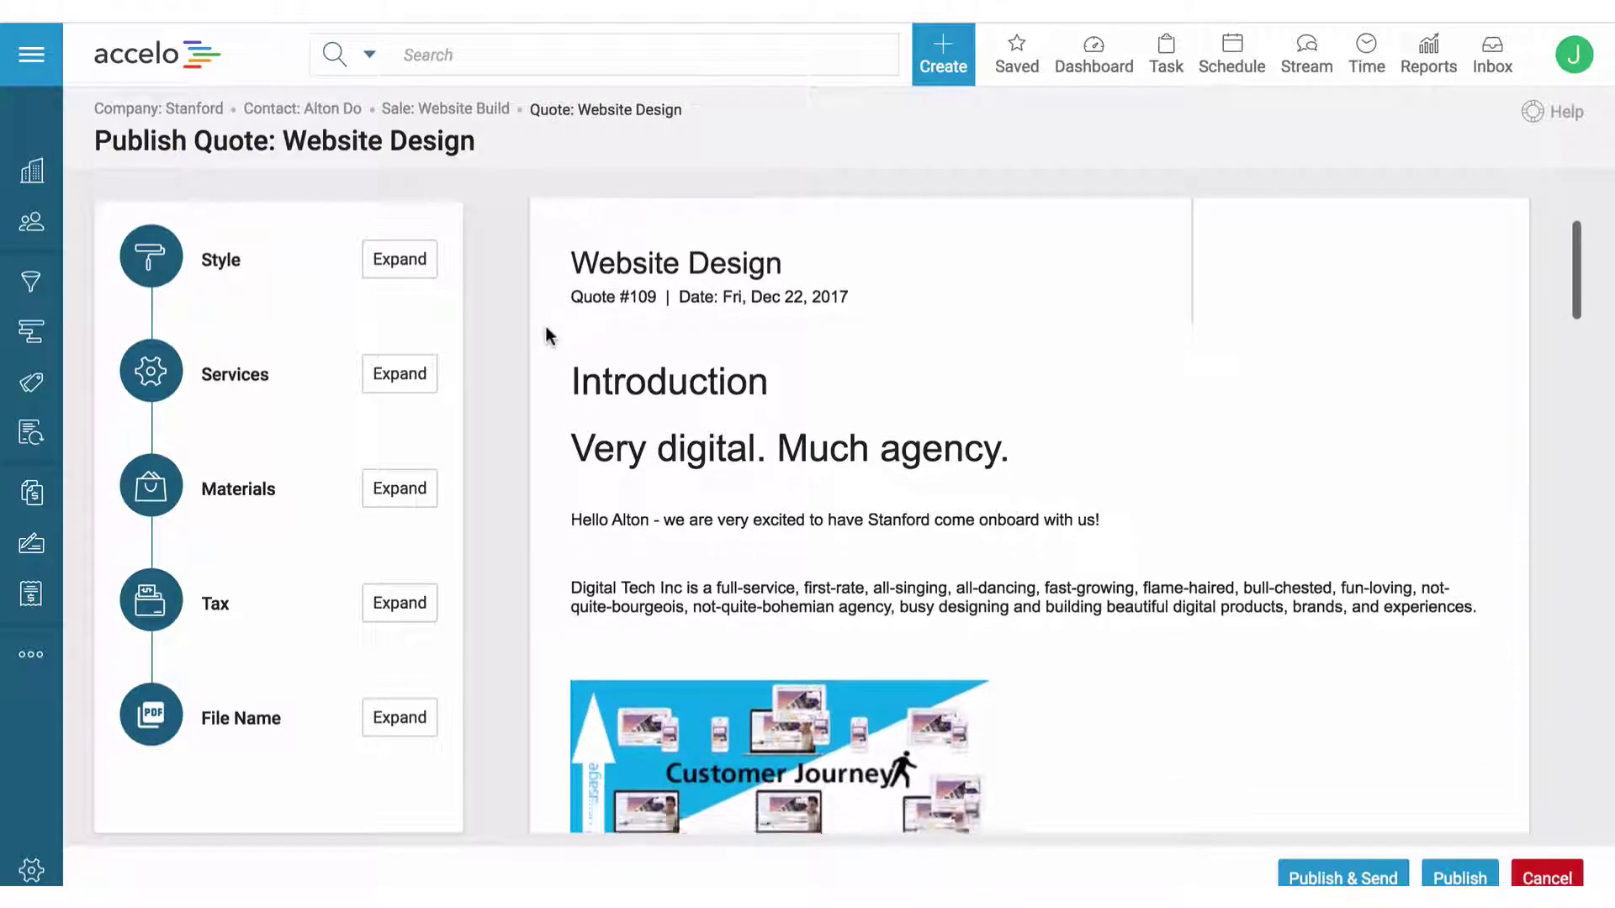
pyautogui.click(407, 267)
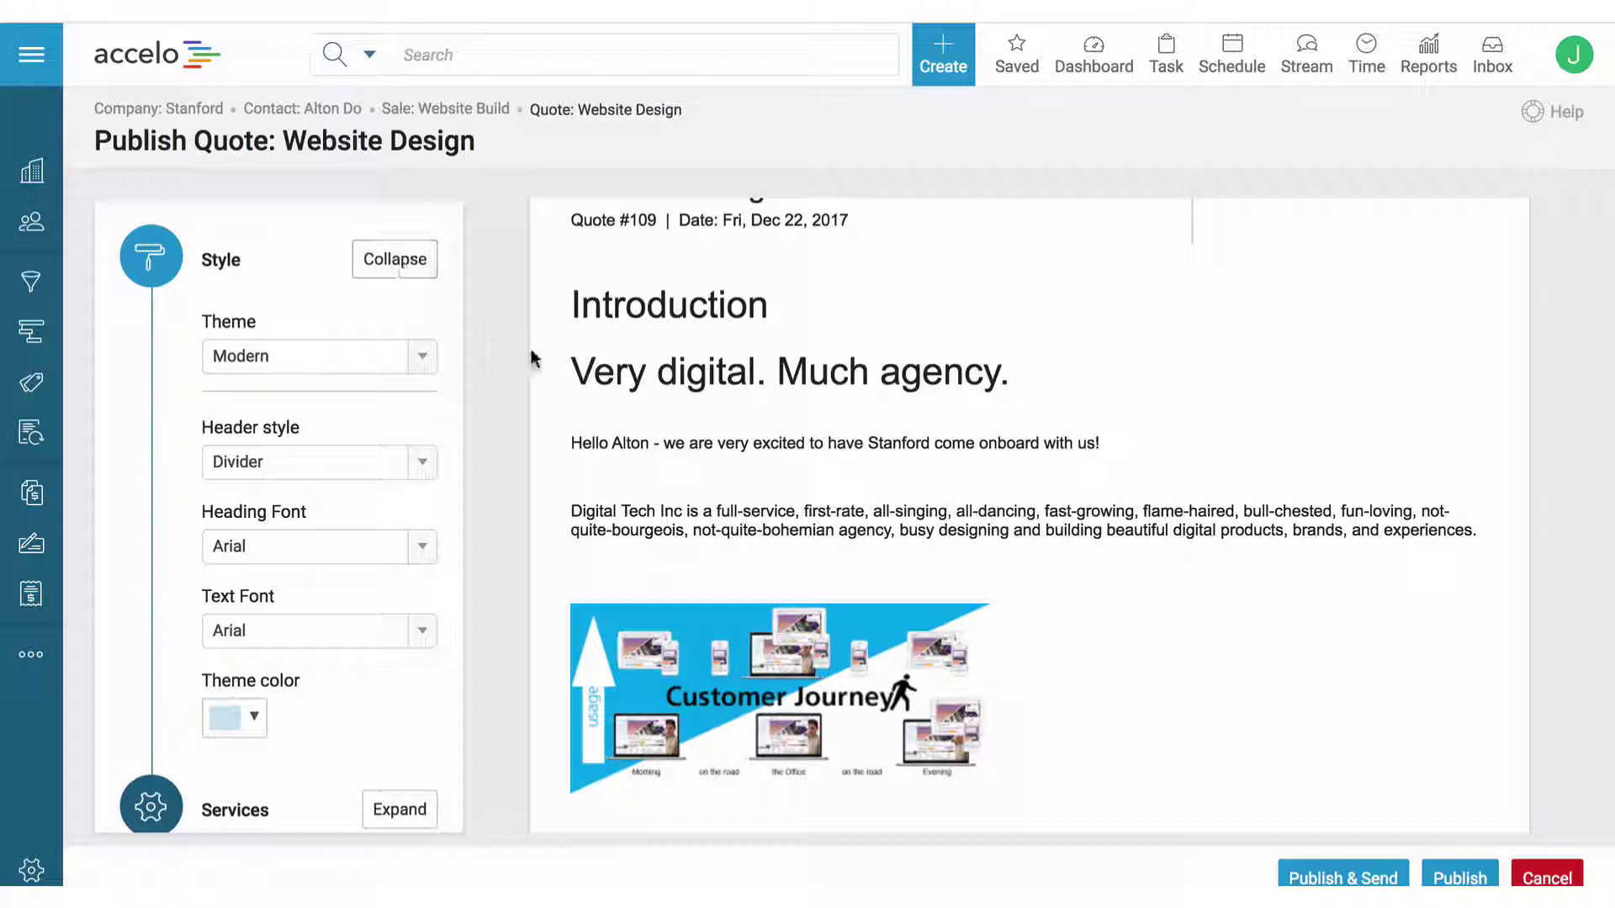
pyautogui.scroll(-4, 532, 351)
pyautogui.scroll(-4, 531, 353)
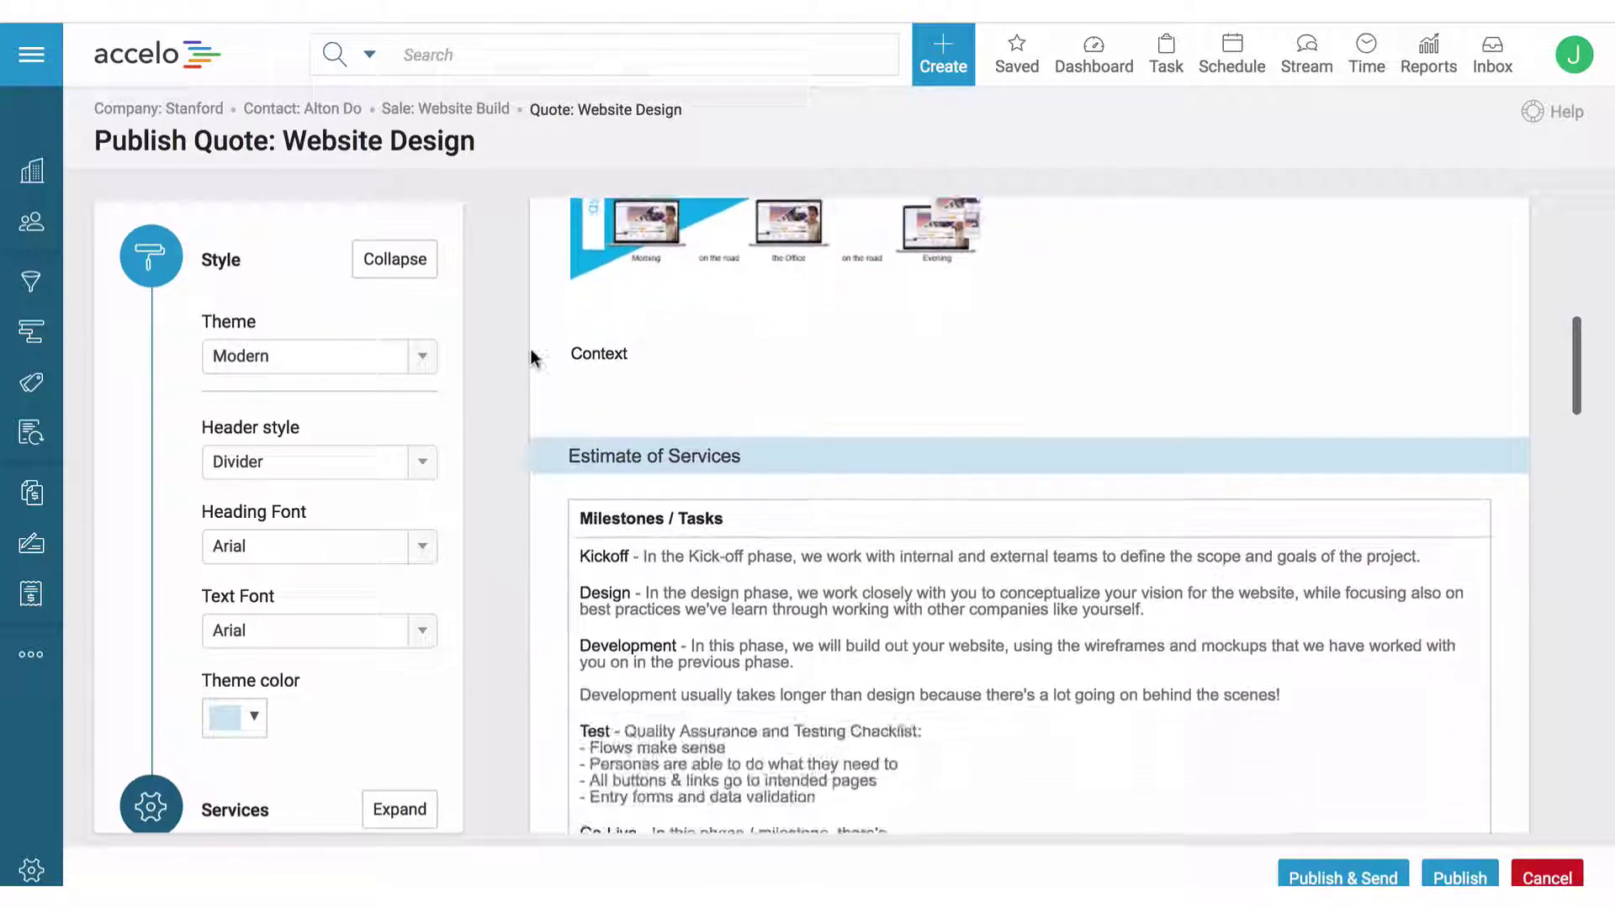
# Step: Set both the heading and text fonts to Roboto, then collapse Style
pyautogui.click(249, 552)
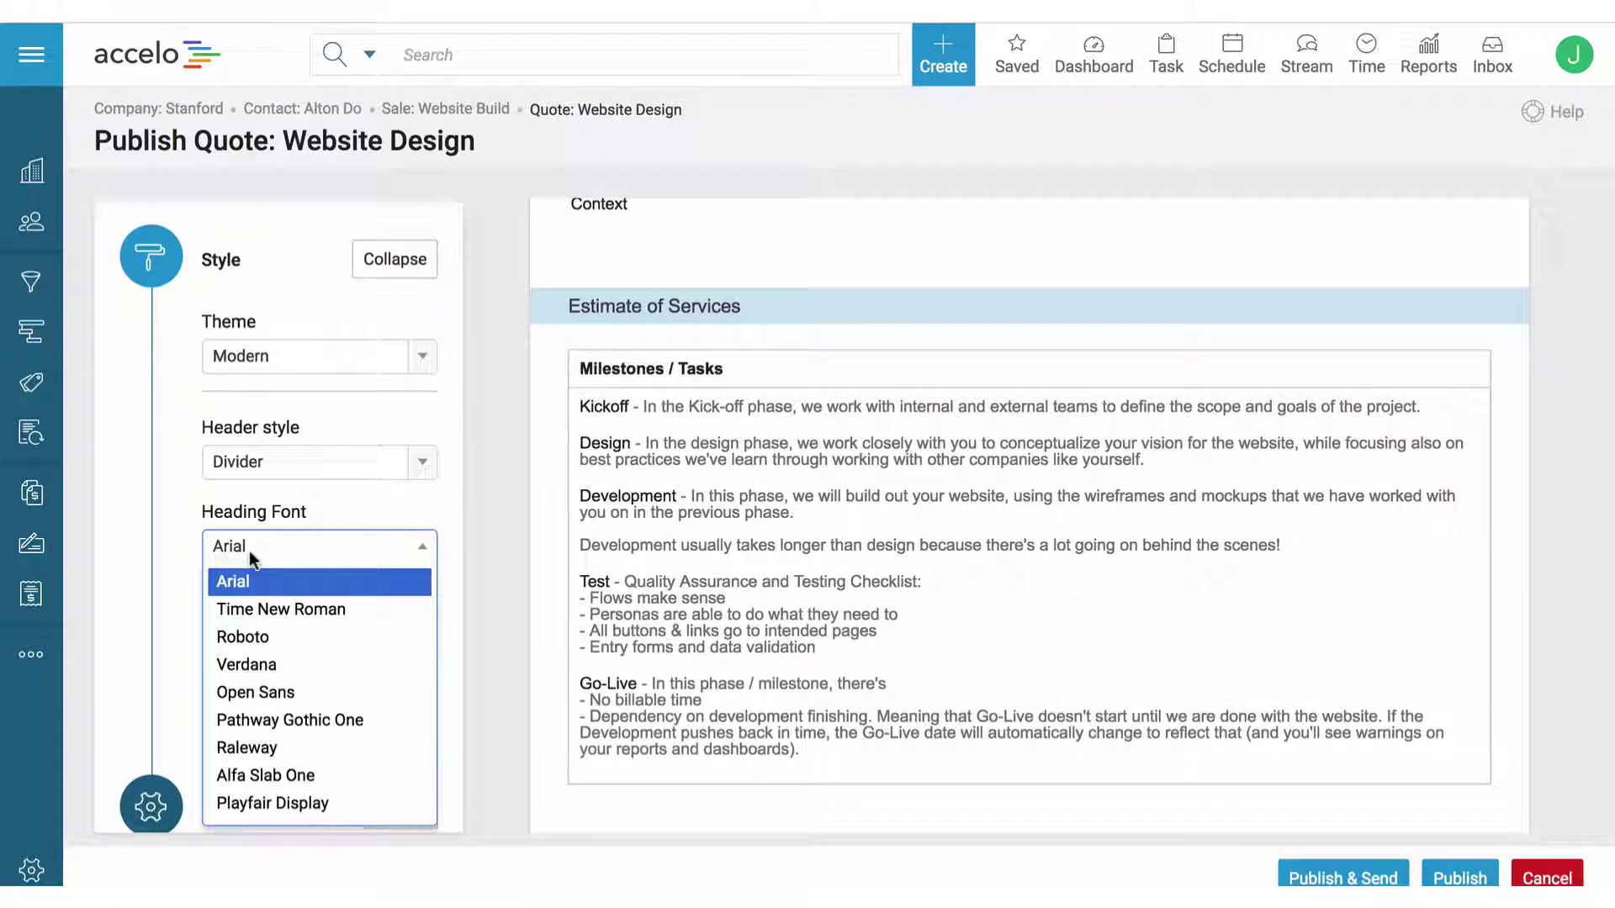
pyautogui.click(252, 638)
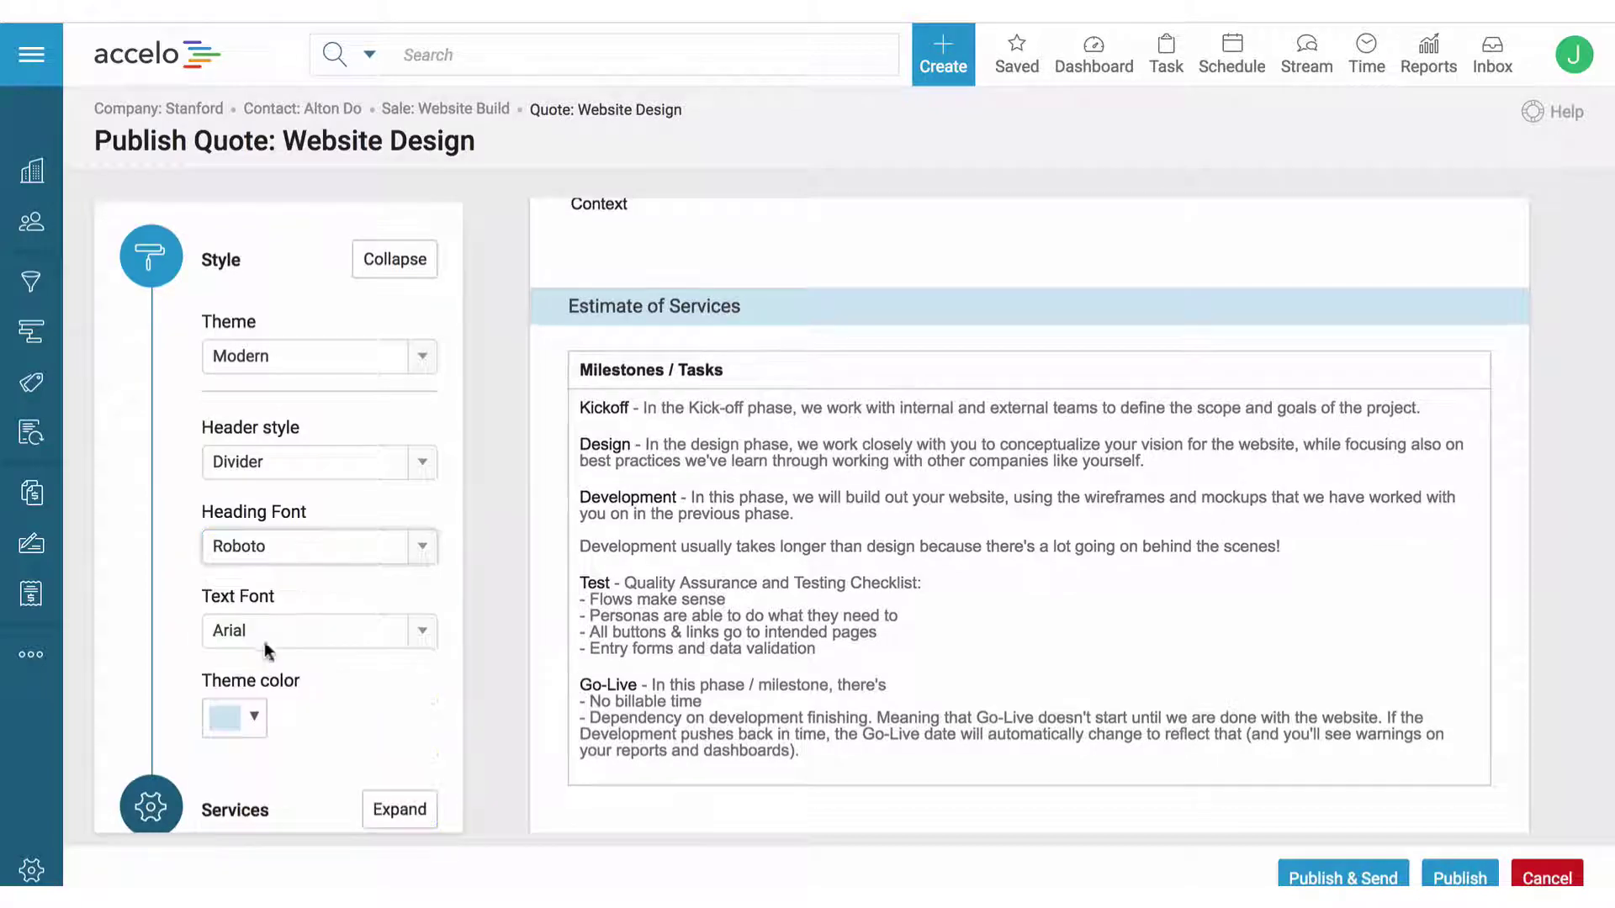
pyautogui.click(306, 646)
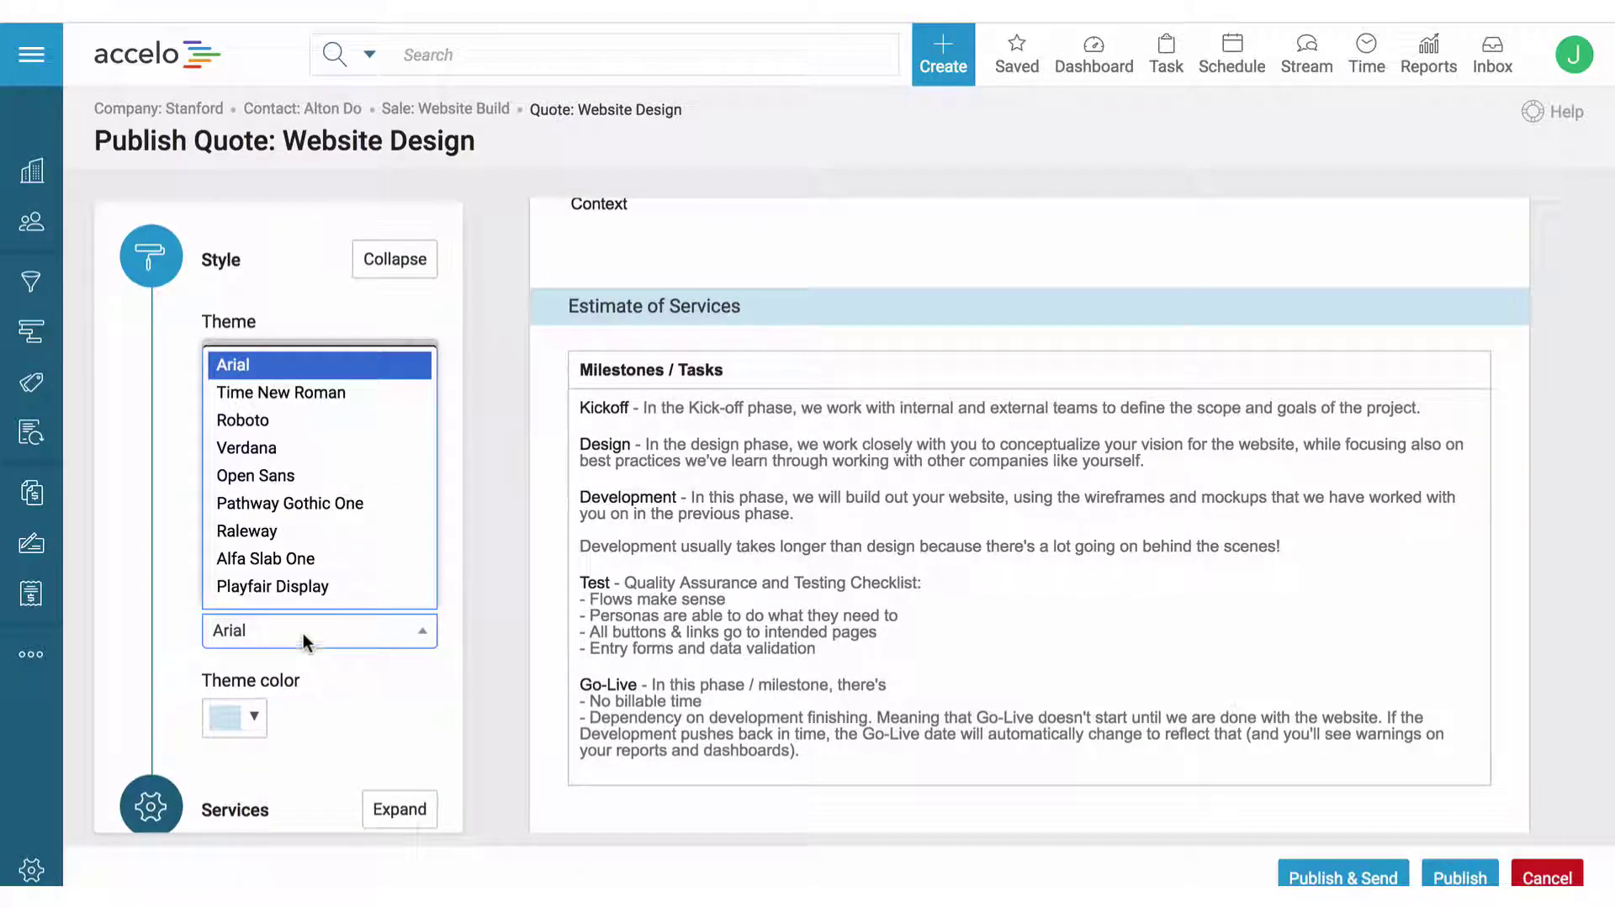
pyautogui.click(257, 420)
pyautogui.scroll(-2, 440, 416)
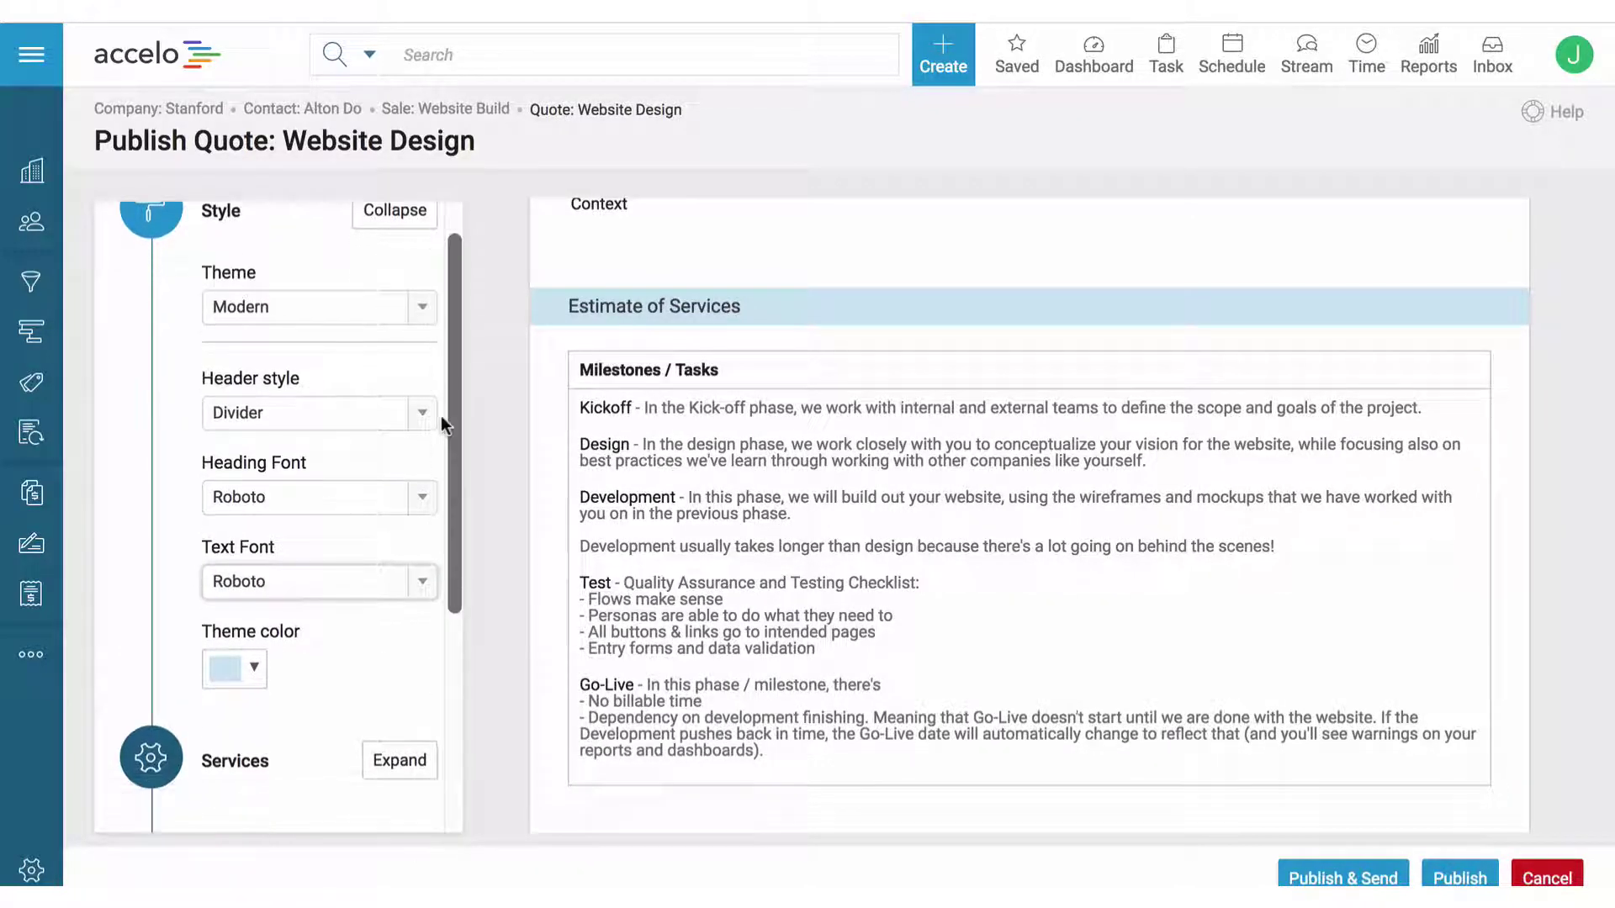
pyautogui.scroll(1, 433, 317)
pyautogui.click(398, 255)
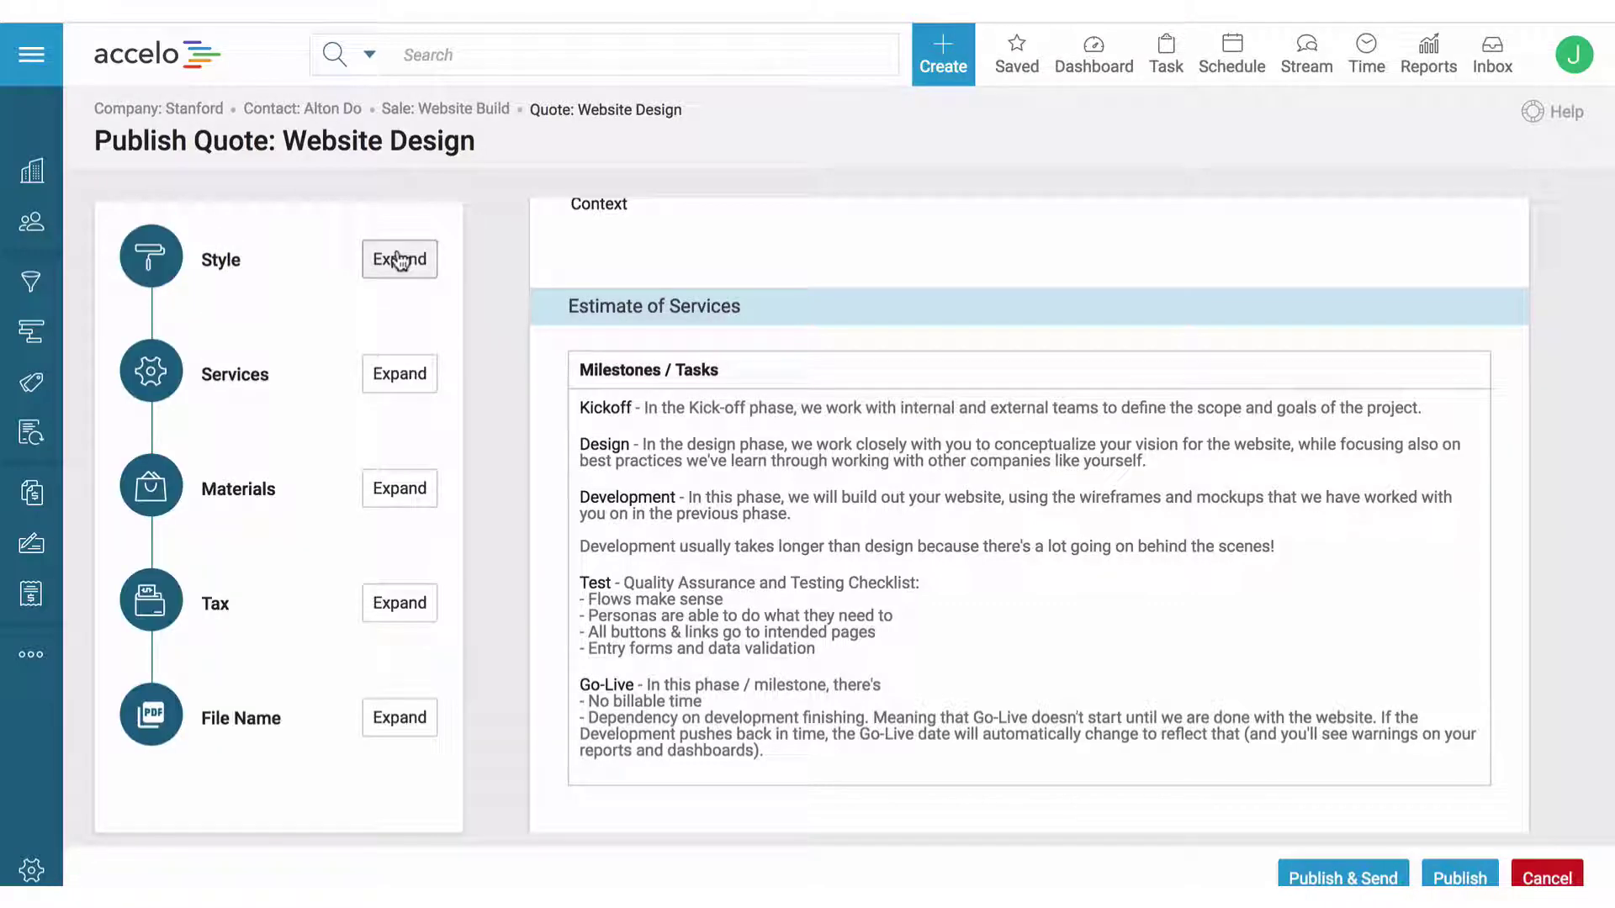
# Step: Set the Services table to show milestone amounts only, with rate and hours turned off
pyautogui.click(396, 371)
pyautogui.scroll(-6, 568, 385)
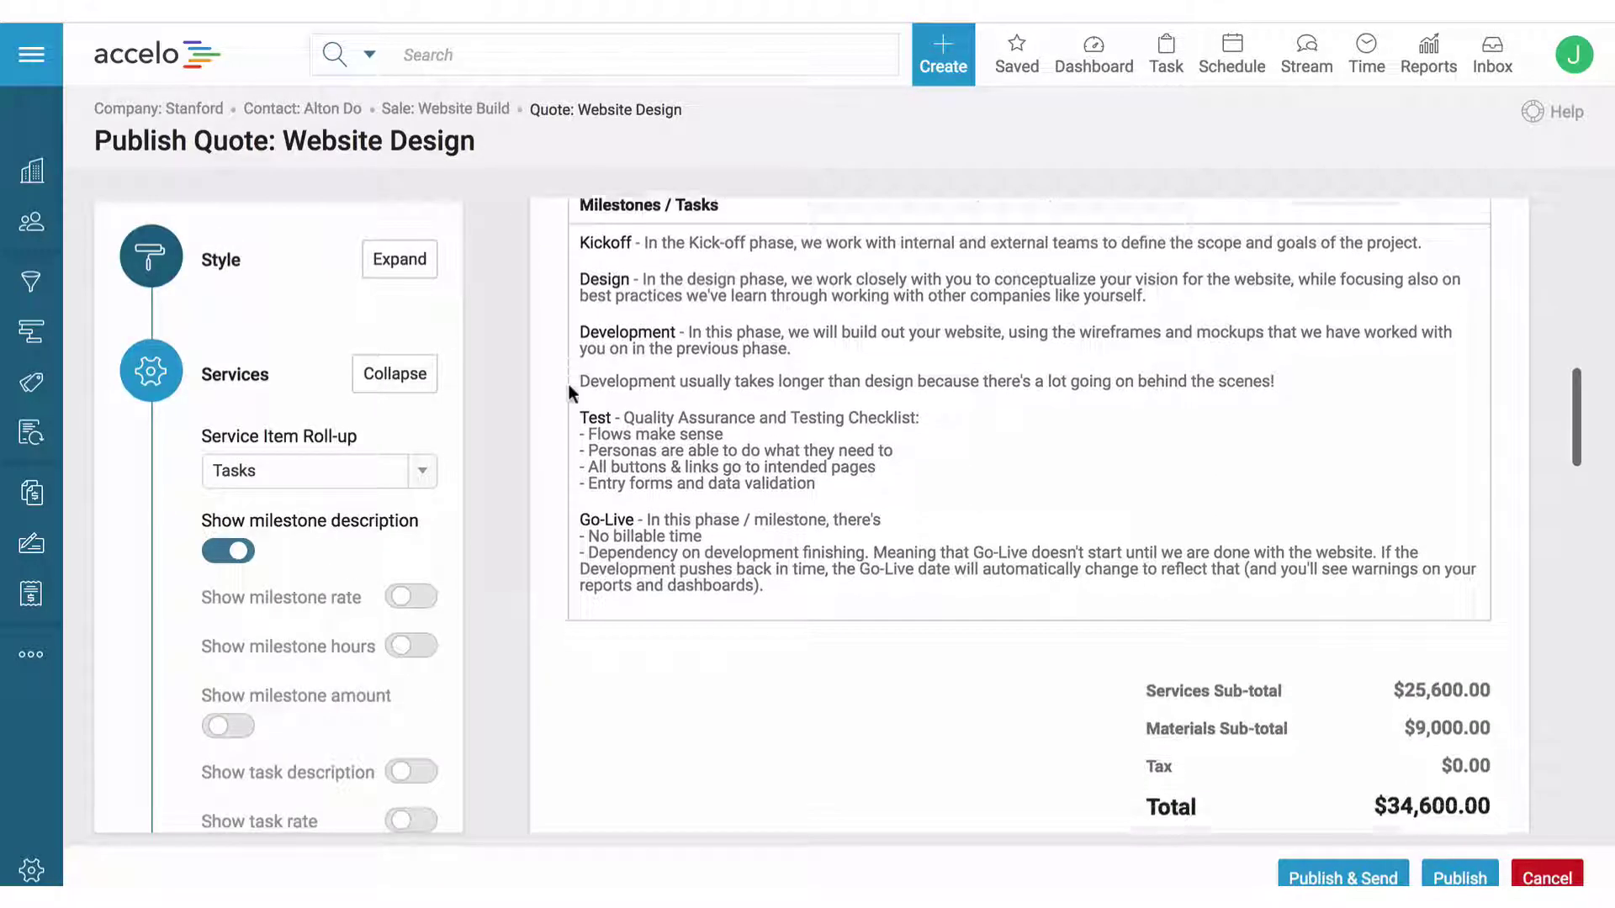
pyautogui.scroll(4, 568, 387)
pyautogui.scroll(3, 568, 392)
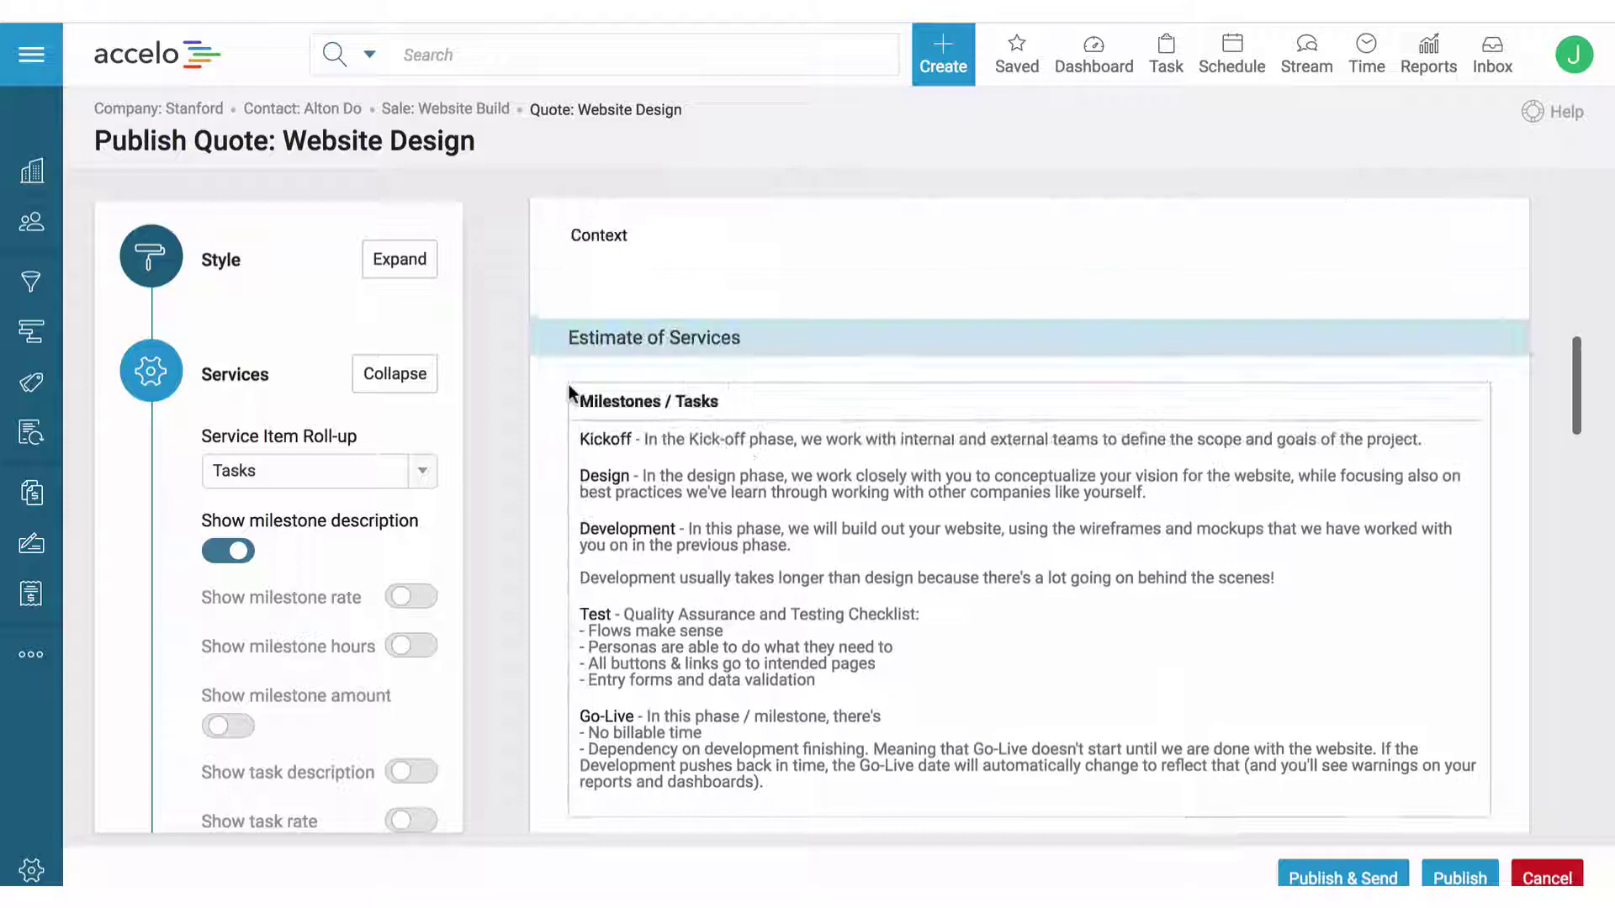
pyautogui.scroll(-1, 436, 547)
pyautogui.scroll(-4, 436, 548)
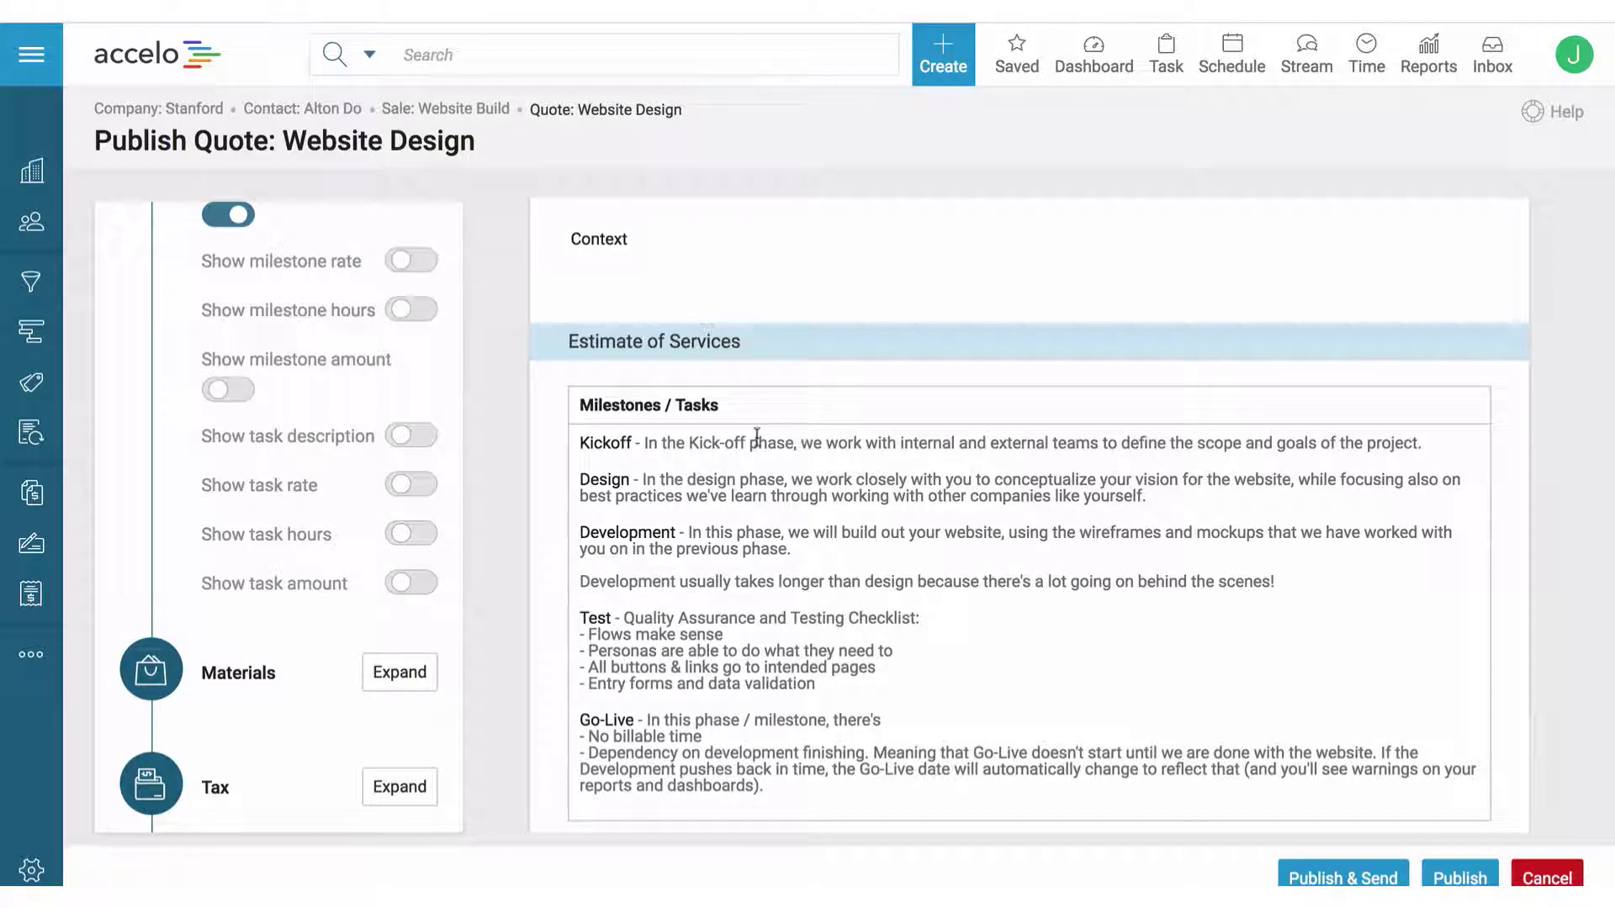
pyautogui.click(412, 260)
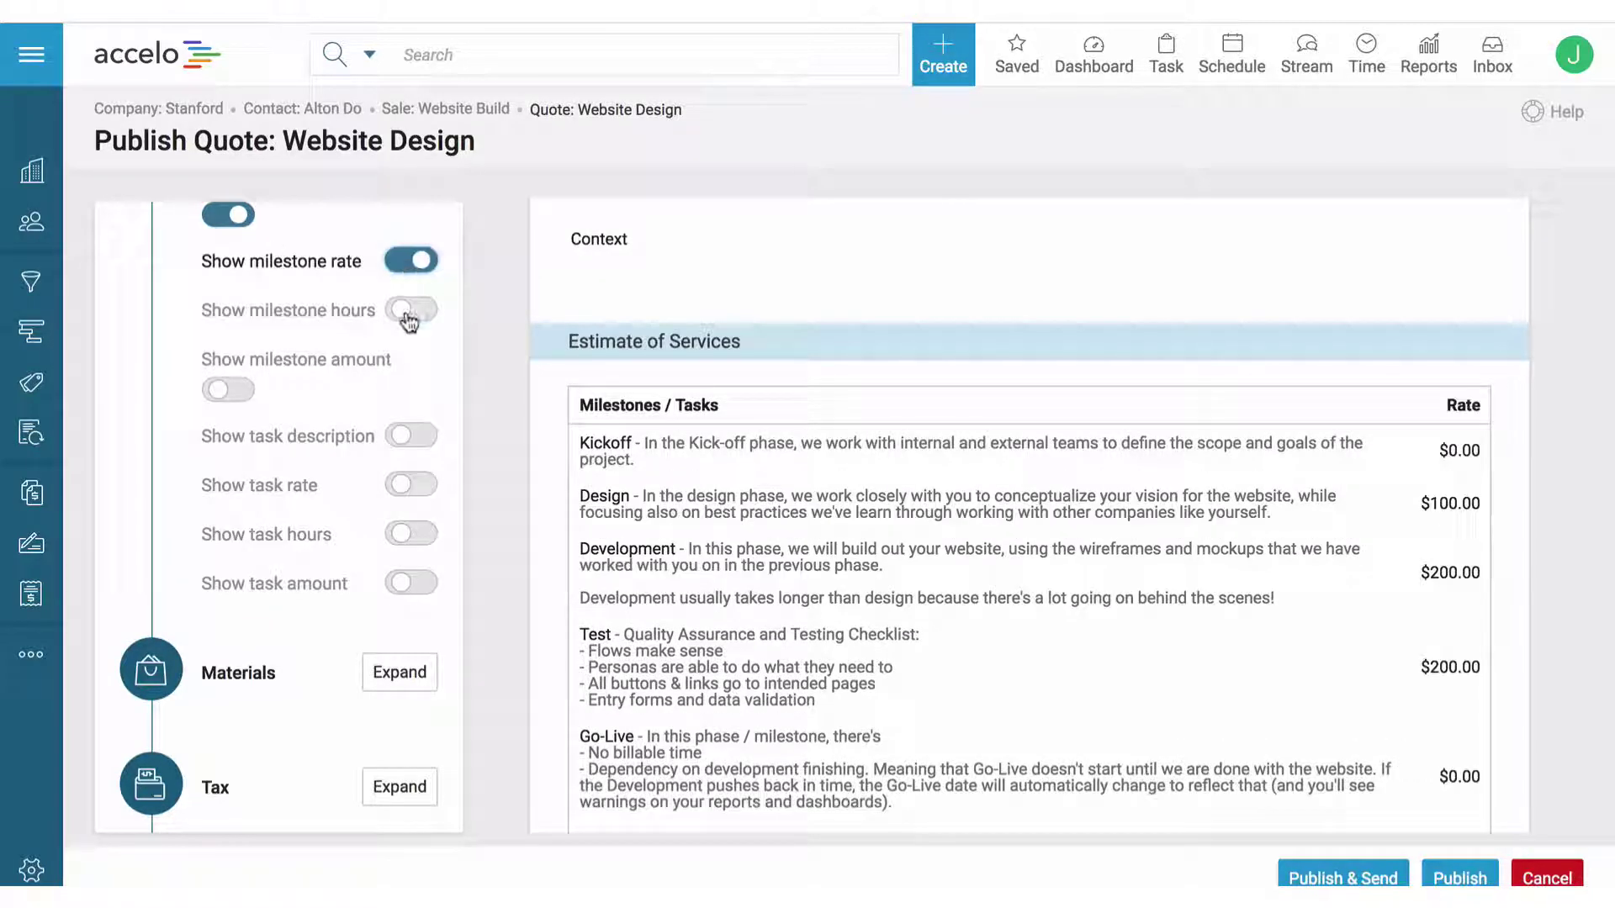
pyautogui.click(410, 311)
pyautogui.click(224, 390)
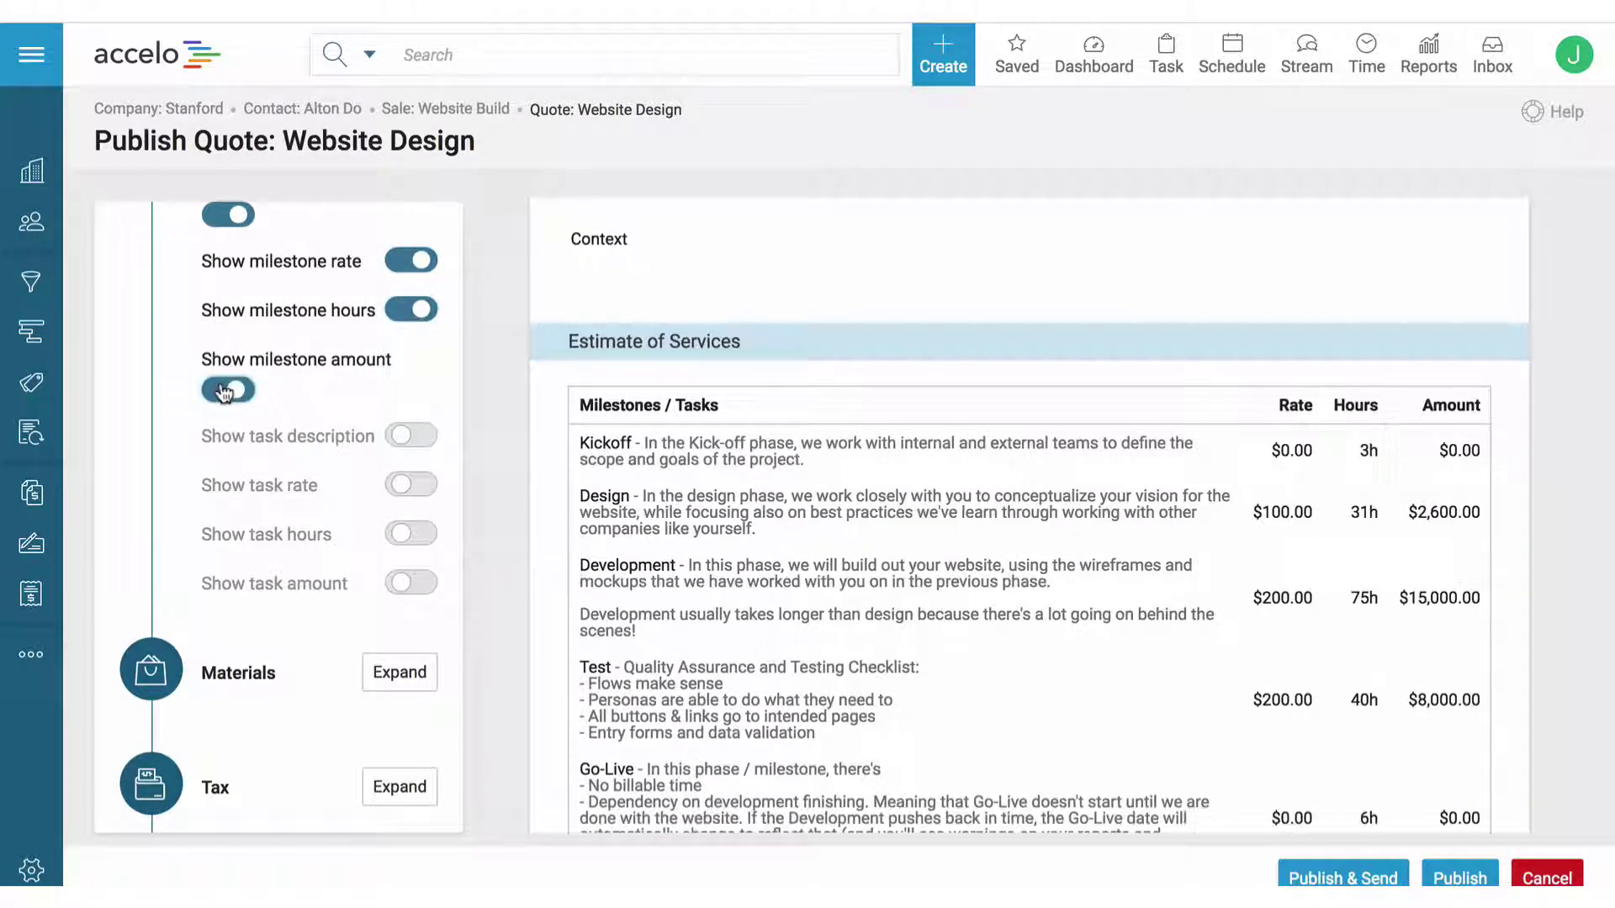
pyautogui.click(402, 266)
pyautogui.click(423, 313)
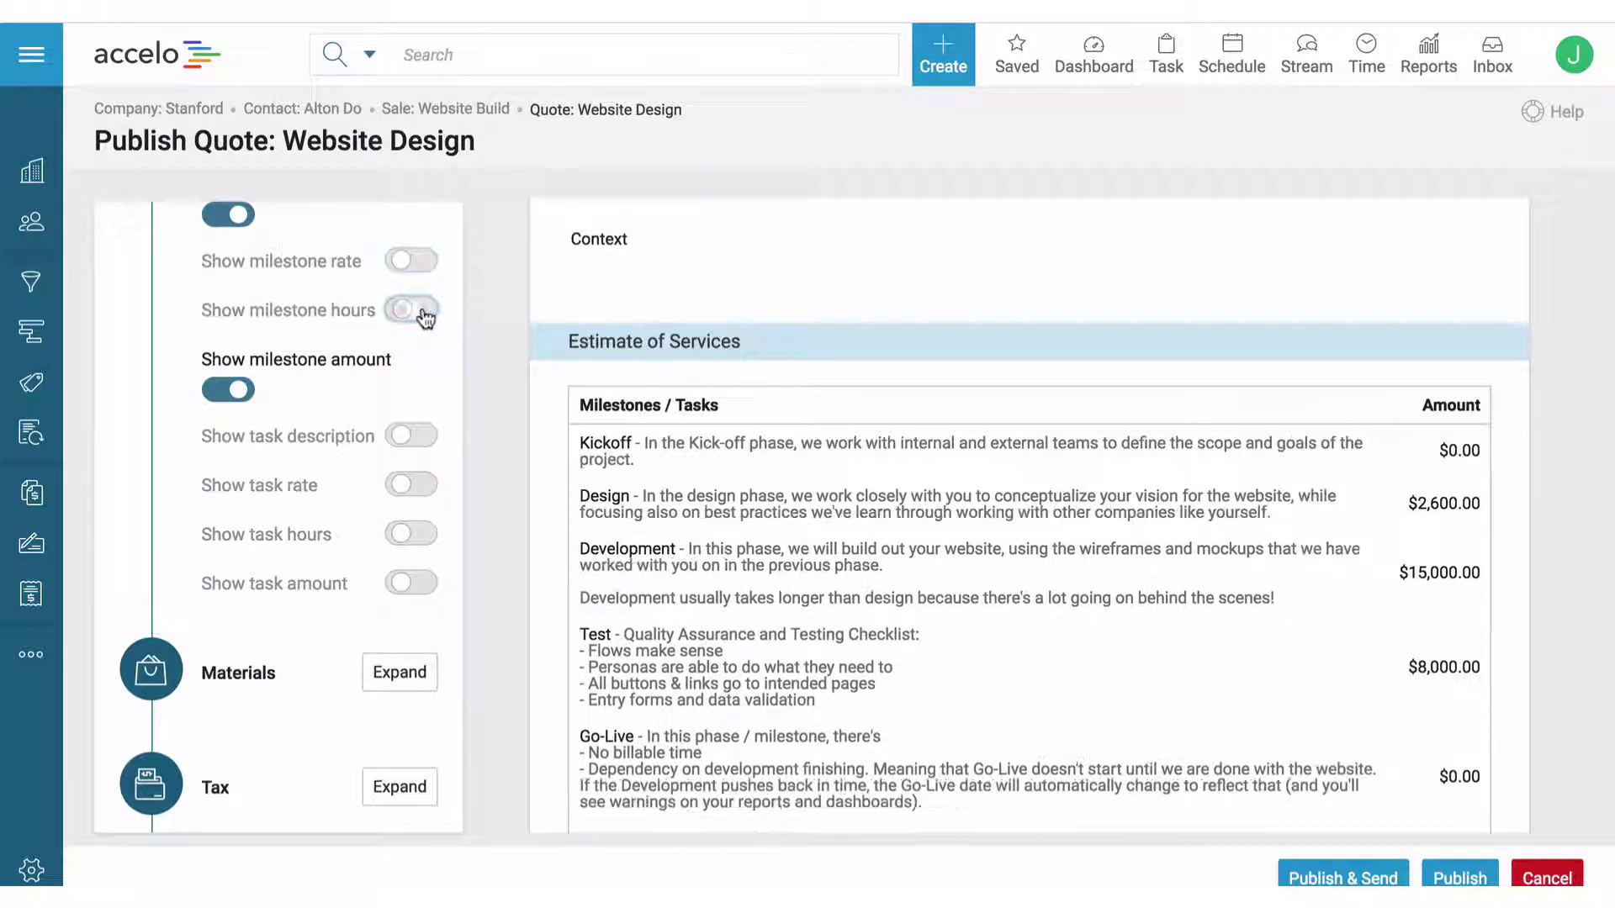
pyautogui.scroll(-1, 543, 415)
# Step: Turn on Show Materials to add the Estimate of Materials table
pyautogui.click(419, 679)
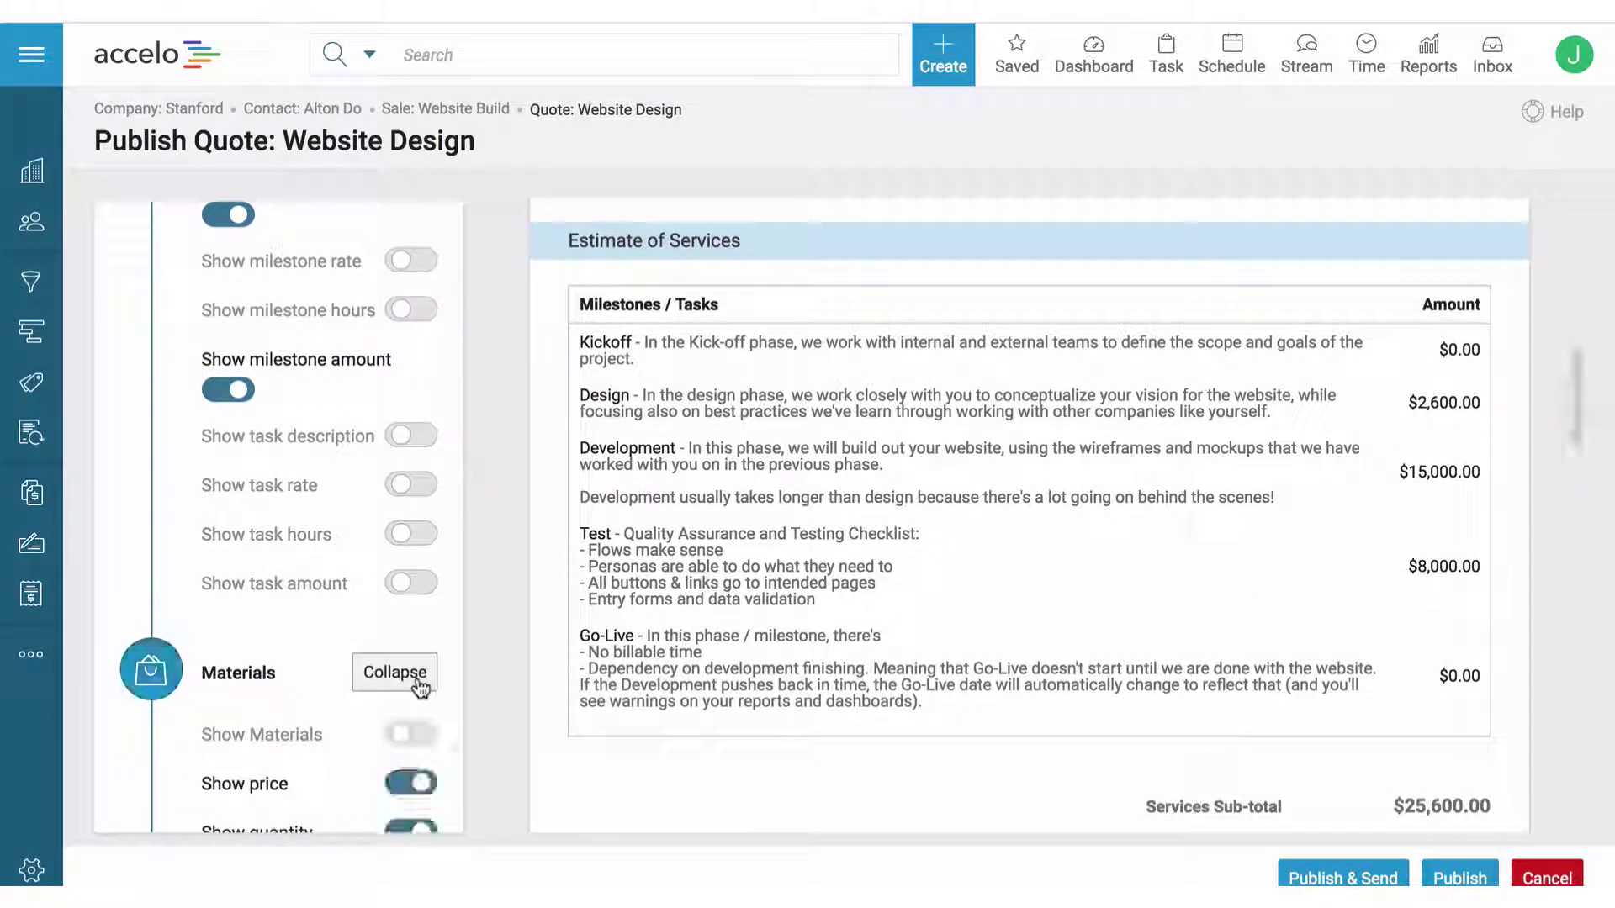
pyautogui.scroll(-1, 421, 685)
pyautogui.scroll(-2, 419, 688)
pyautogui.scroll(-2, 641, 559)
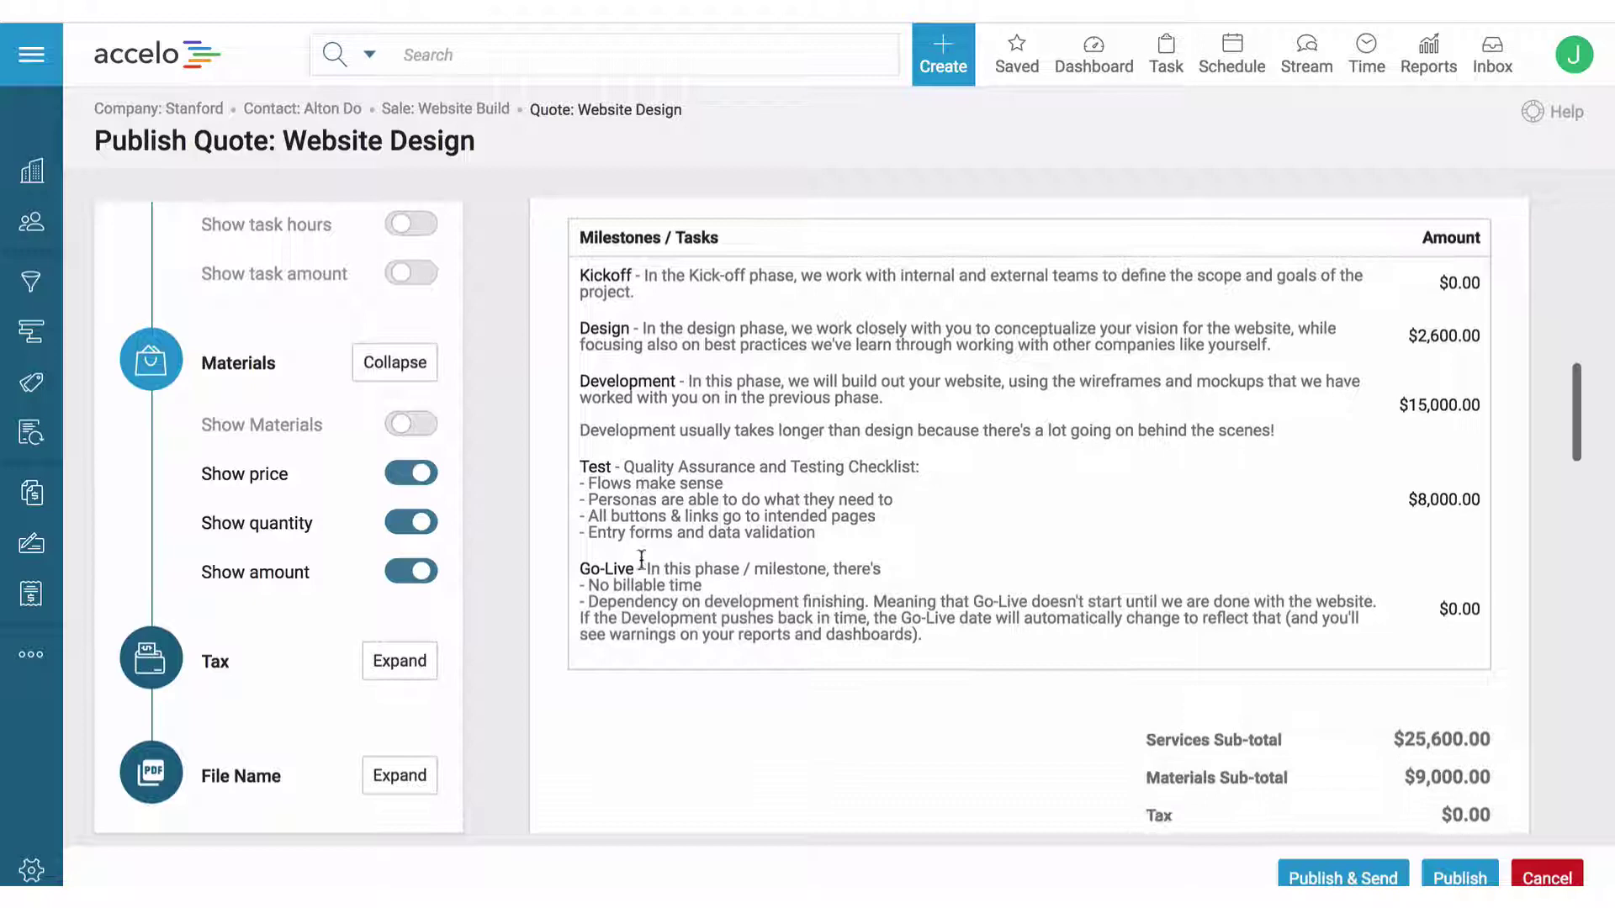
pyautogui.click(404, 429)
pyautogui.scroll(-1, 673, 598)
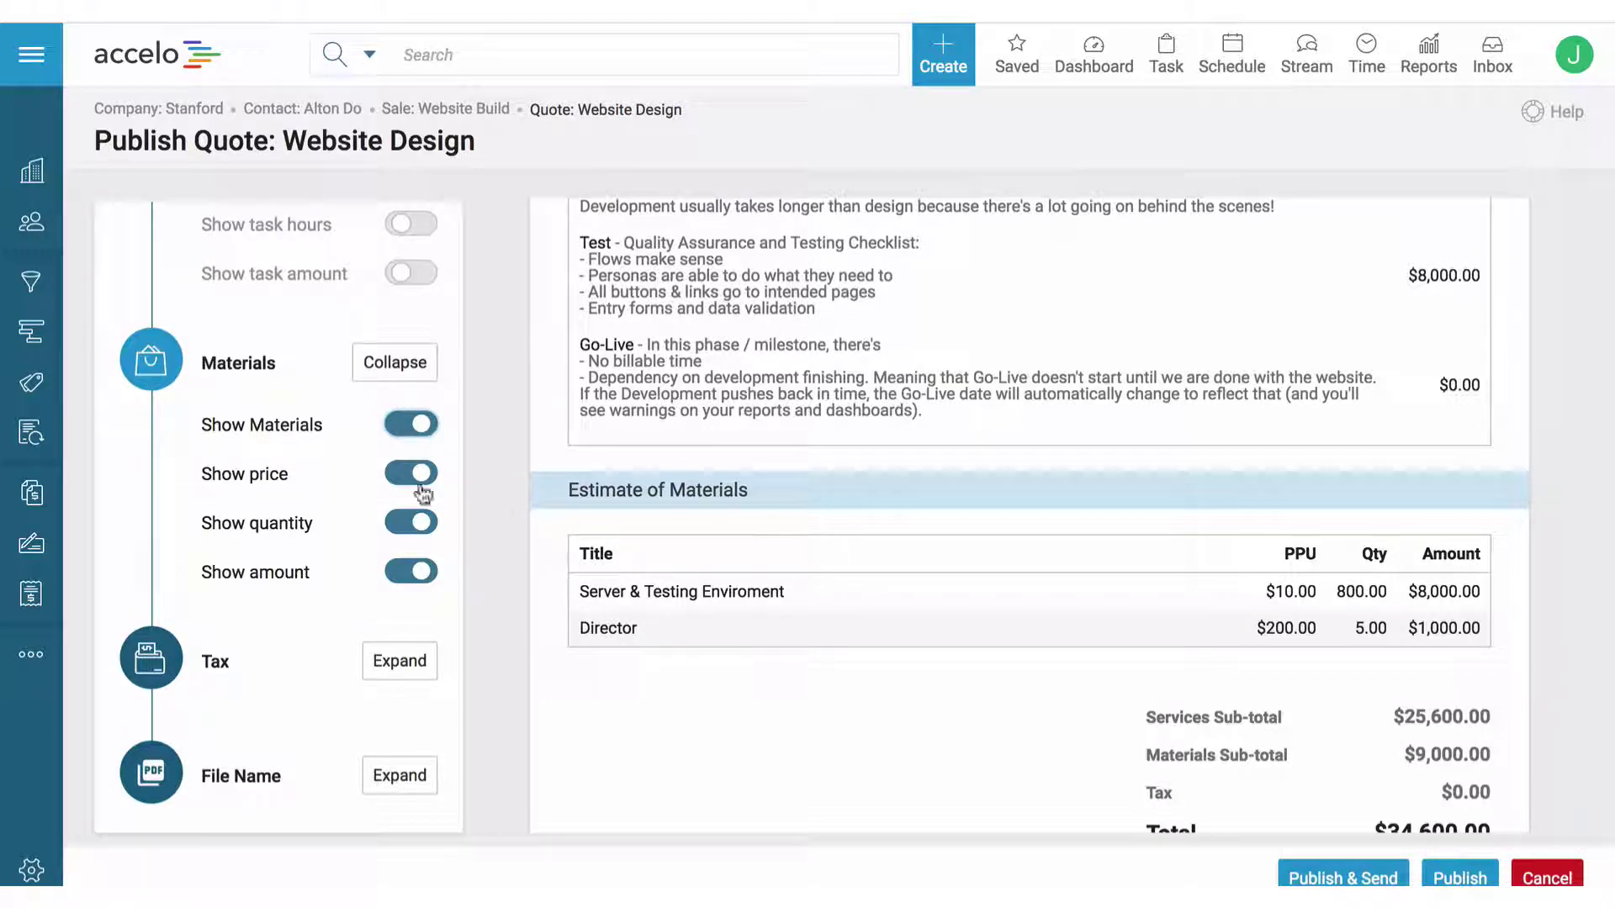
# Step: Hide the materials quantity column, keep the amount column, and expand Tax settings
pyautogui.click(411, 528)
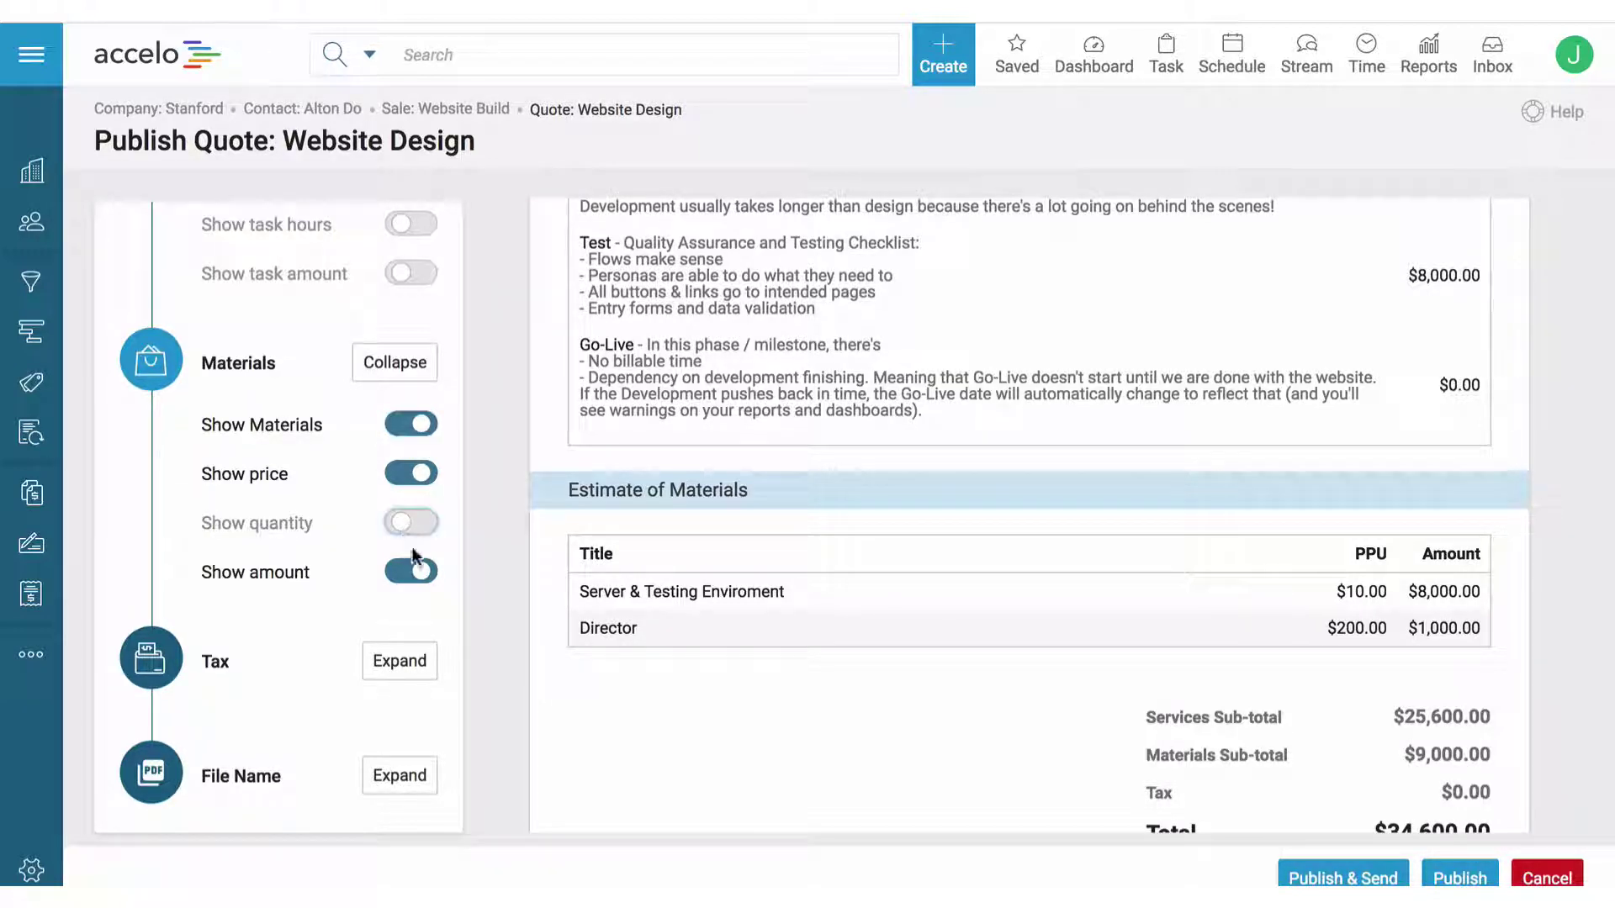
pyautogui.click(416, 577)
pyautogui.click(416, 578)
pyautogui.scroll(-1, 404, 463)
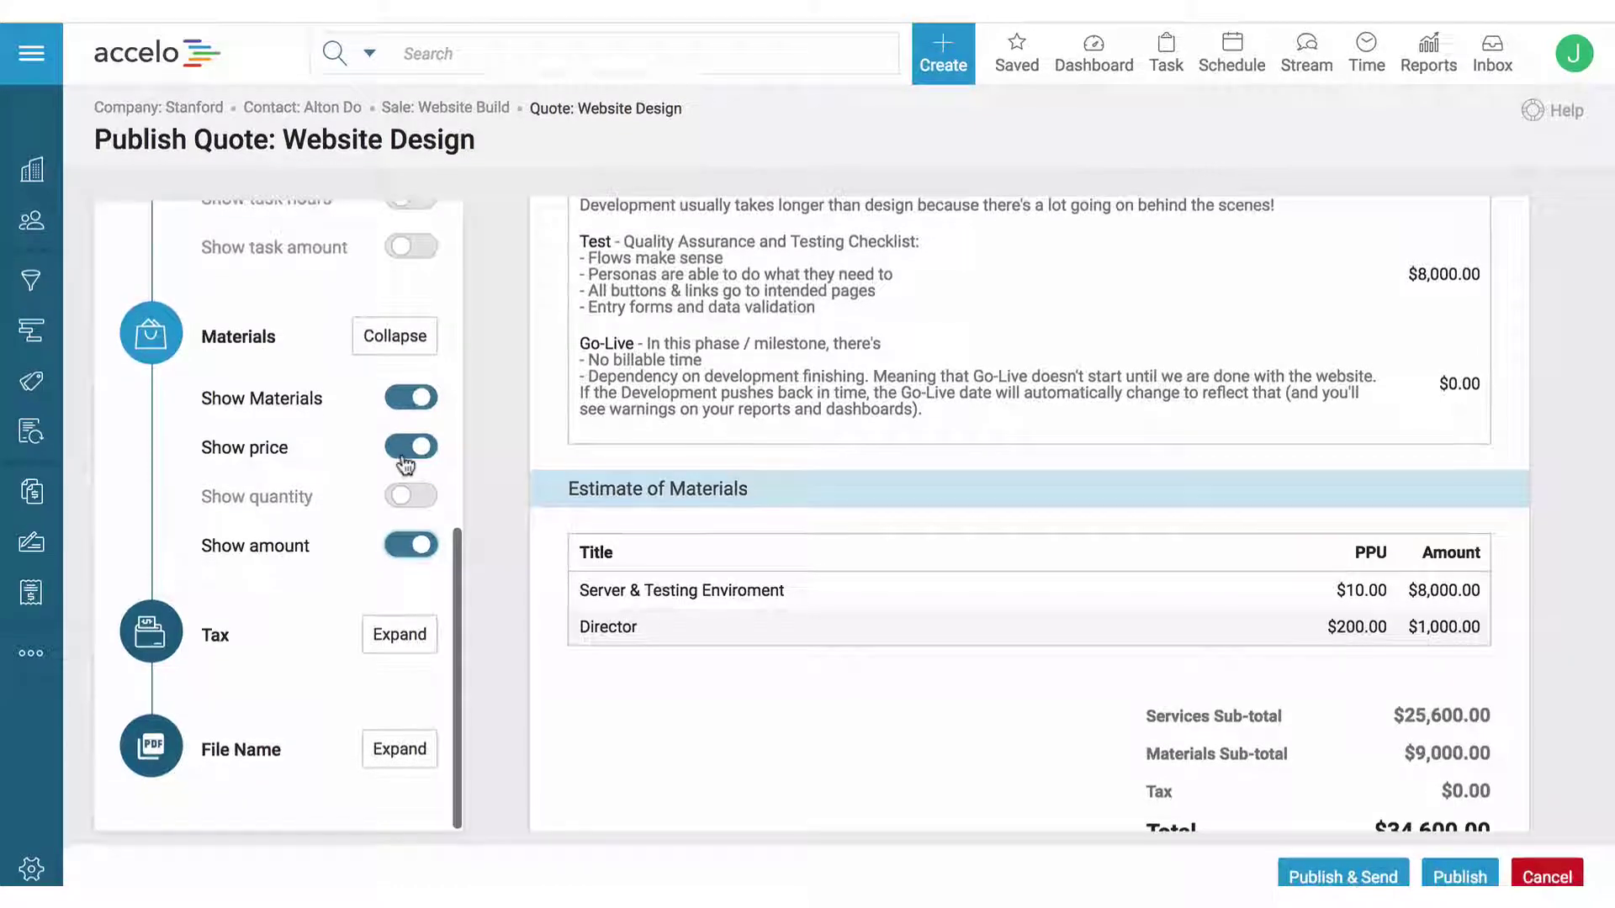
pyautogui.click(408, 636)
pyautogui.scroll(-1, 408, 632)
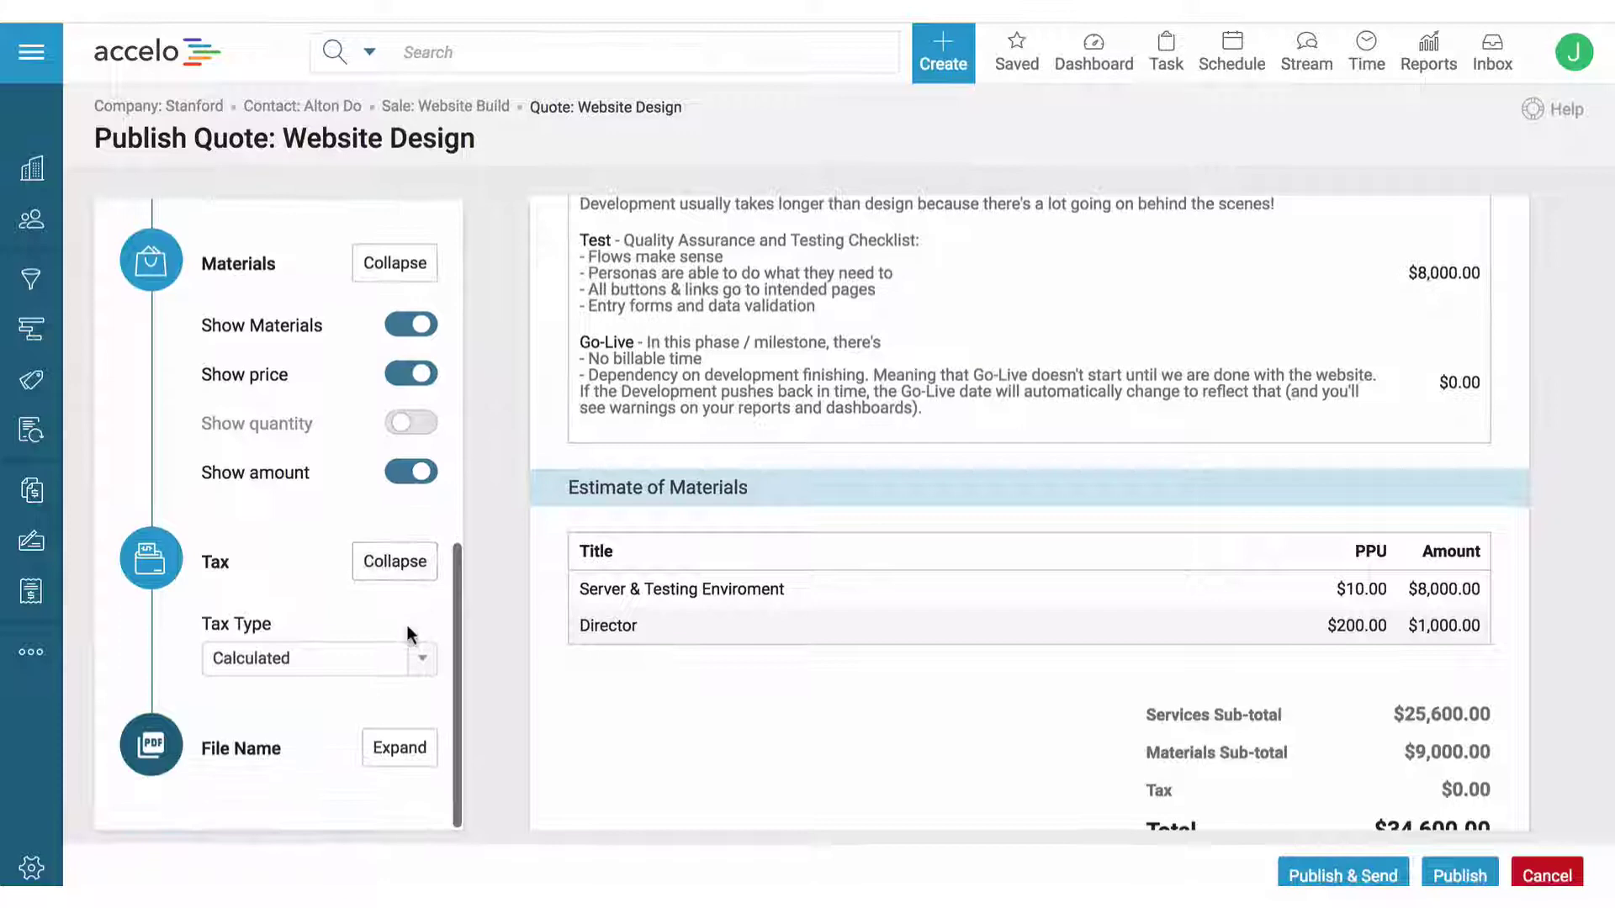
pyautogui.scroll(-2, 637, 673)
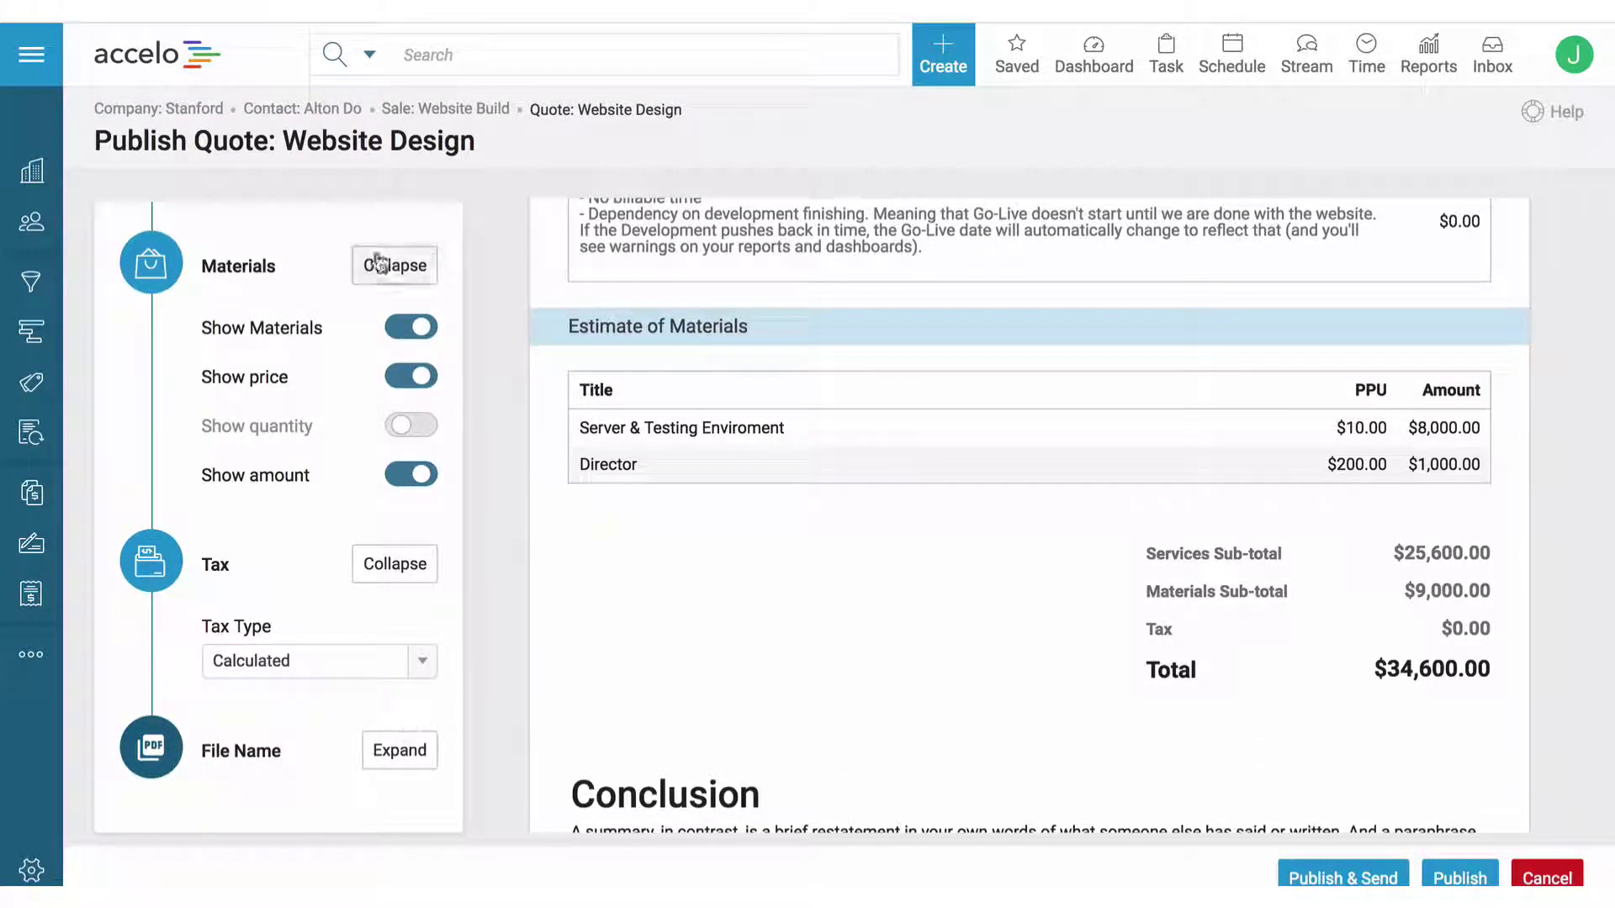
pyautogui.scroll(8, 389, 263)
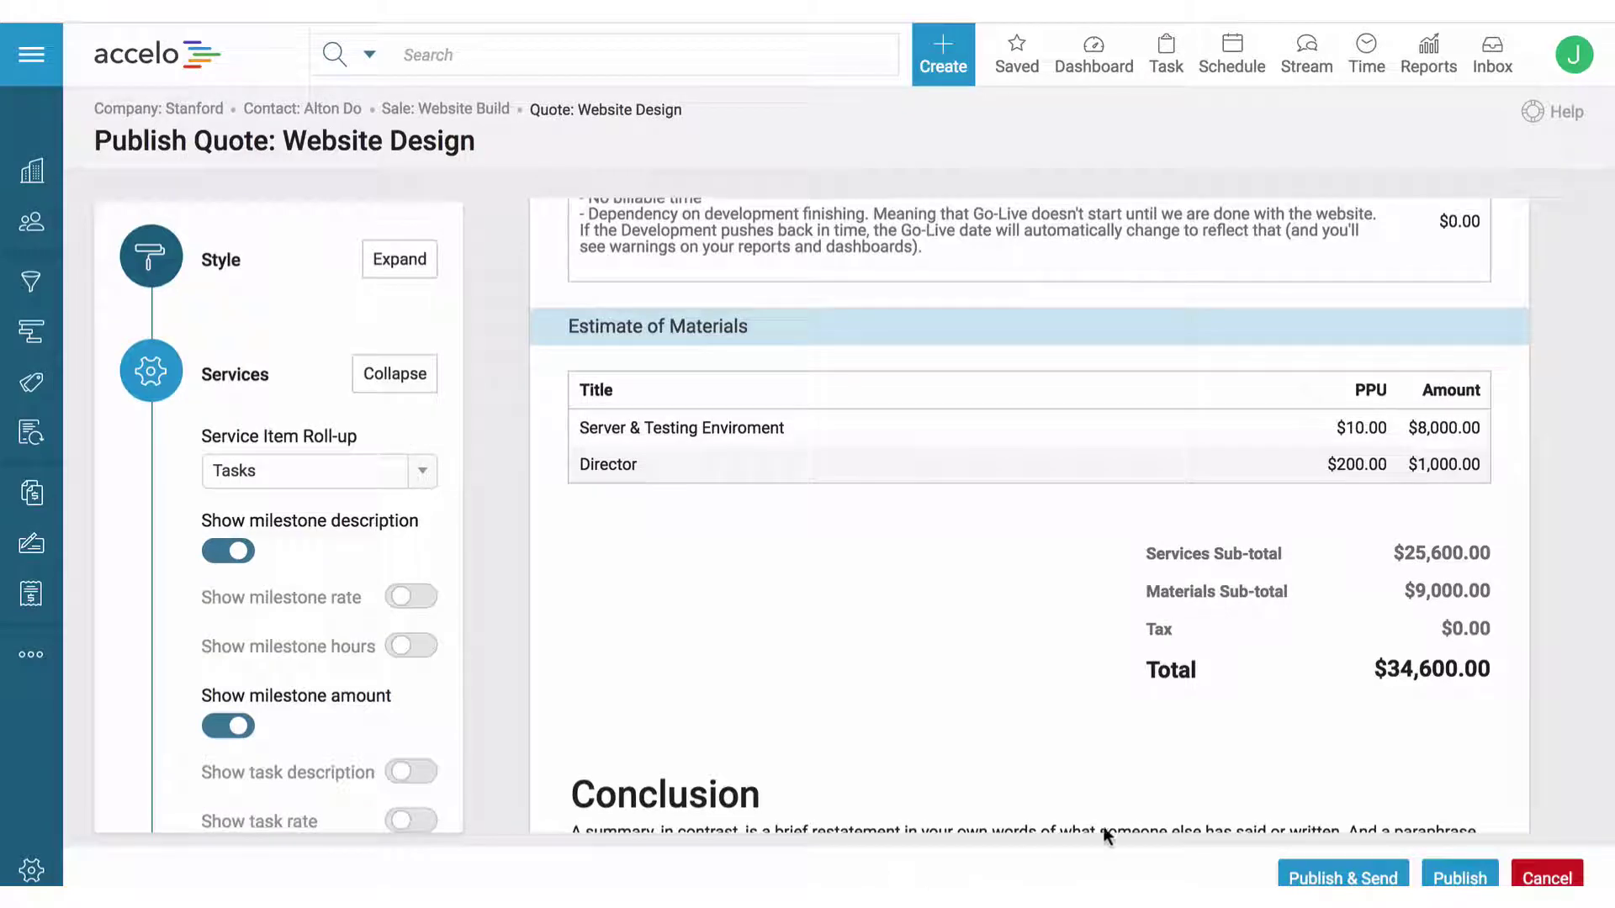
# Step: Publish the Website Design quote and send the client email with PDF and portal link
pyautogui.click(1358, 881)
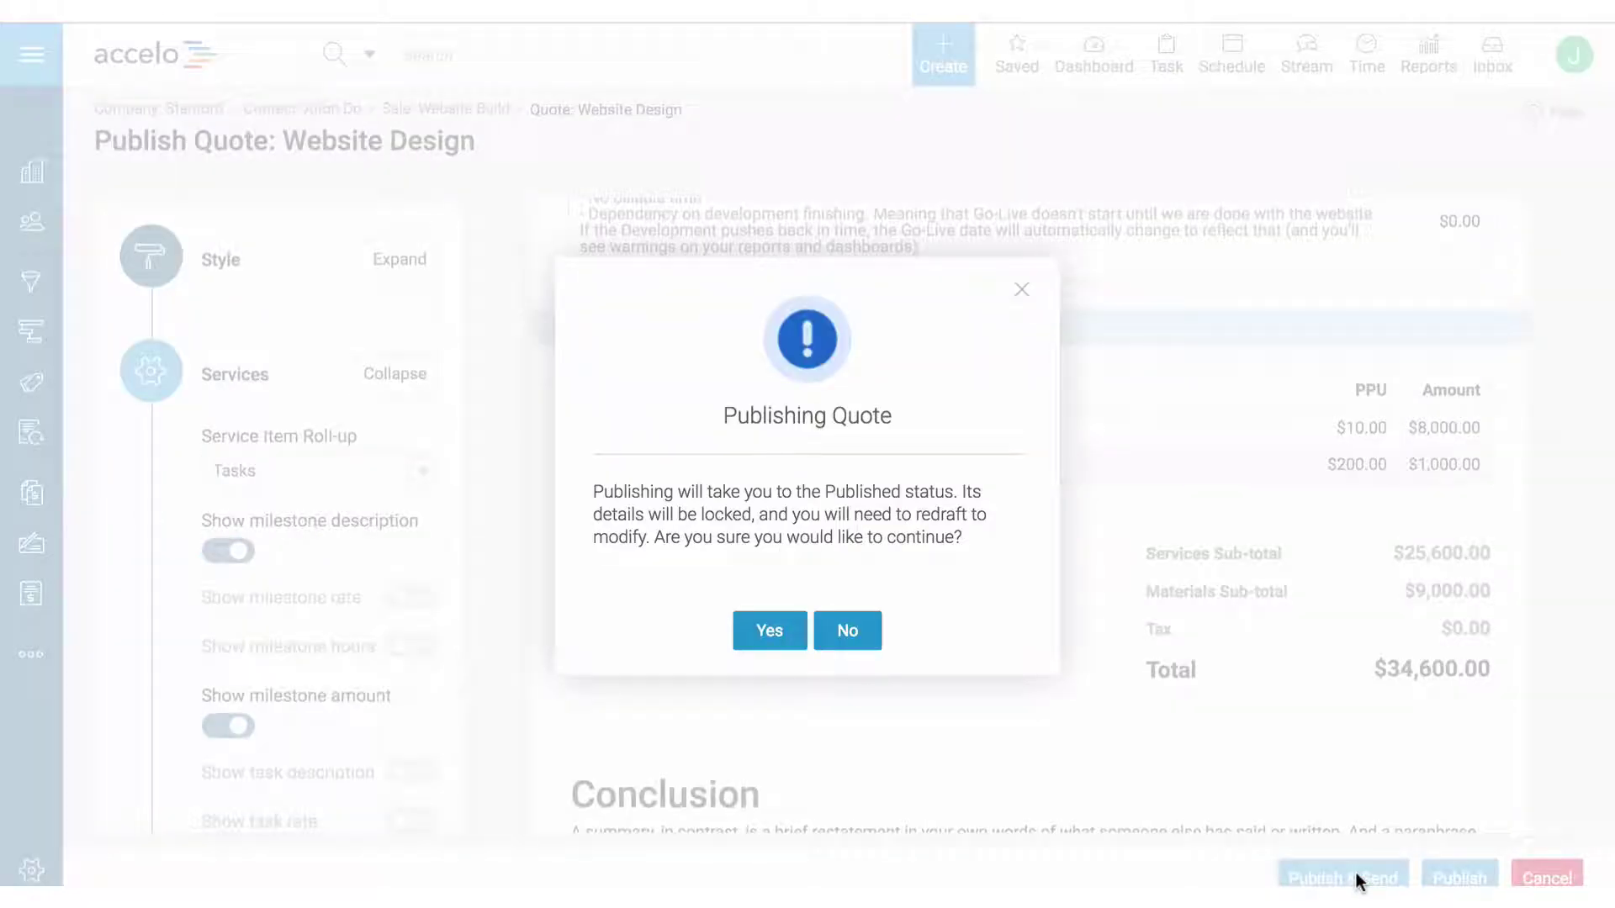
pyautogui.click(779, 639)
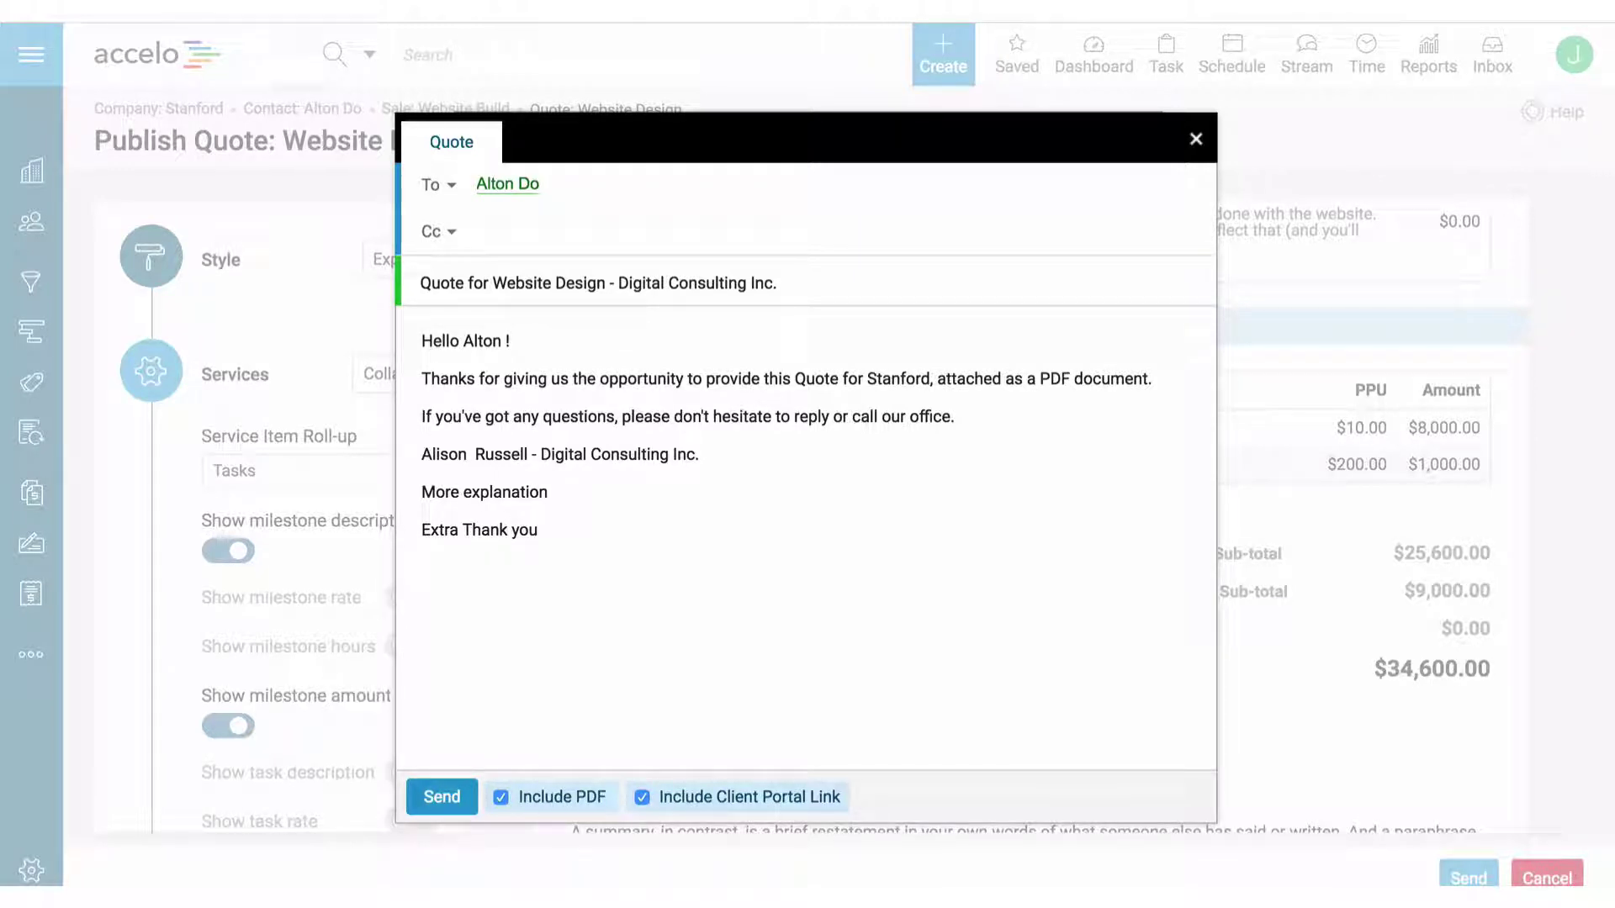
pyautogui.click(437, 799)
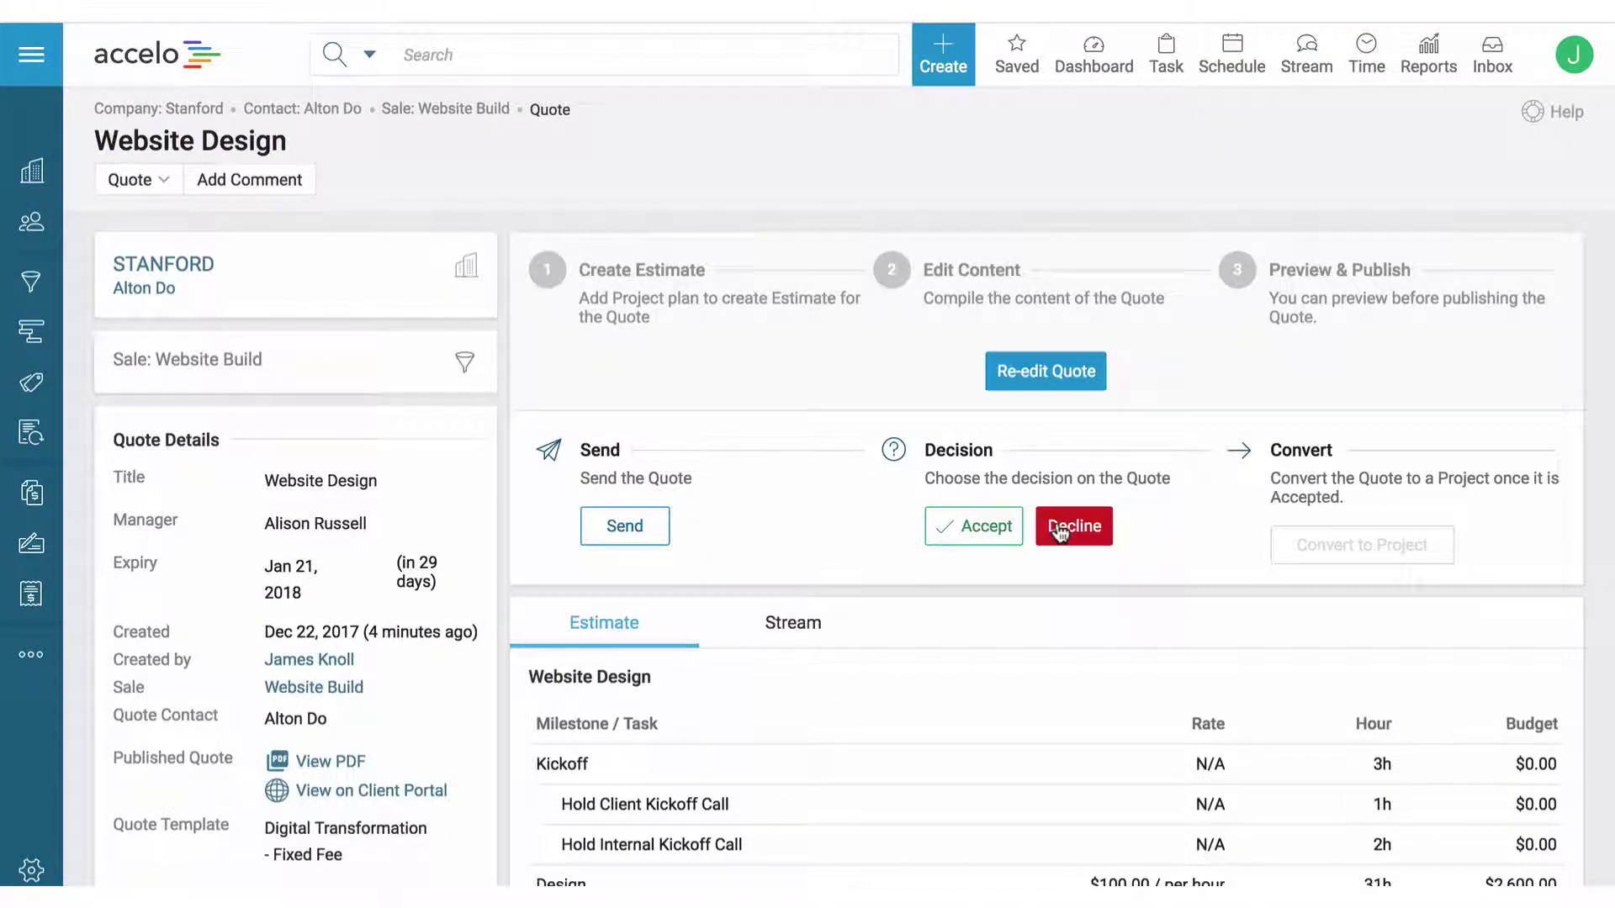
# Step: Accept the quote, recording the client contact as the decision maker
pyautogui.click(940, 528)
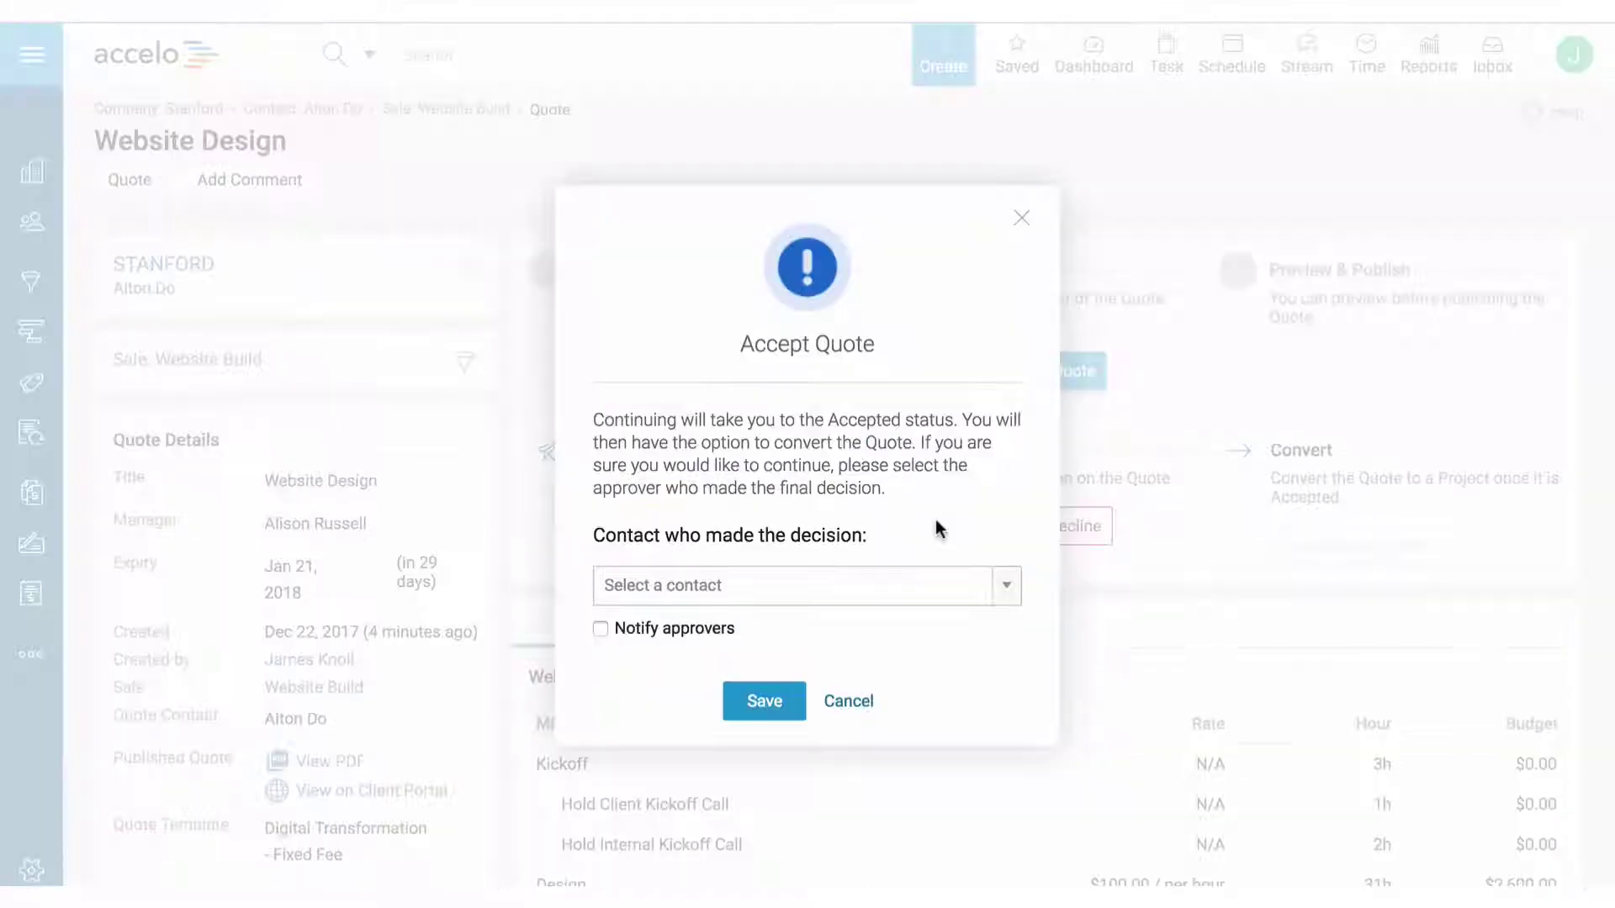
pyautogui.click(773, 597)
pyautogui.click(684, 657)
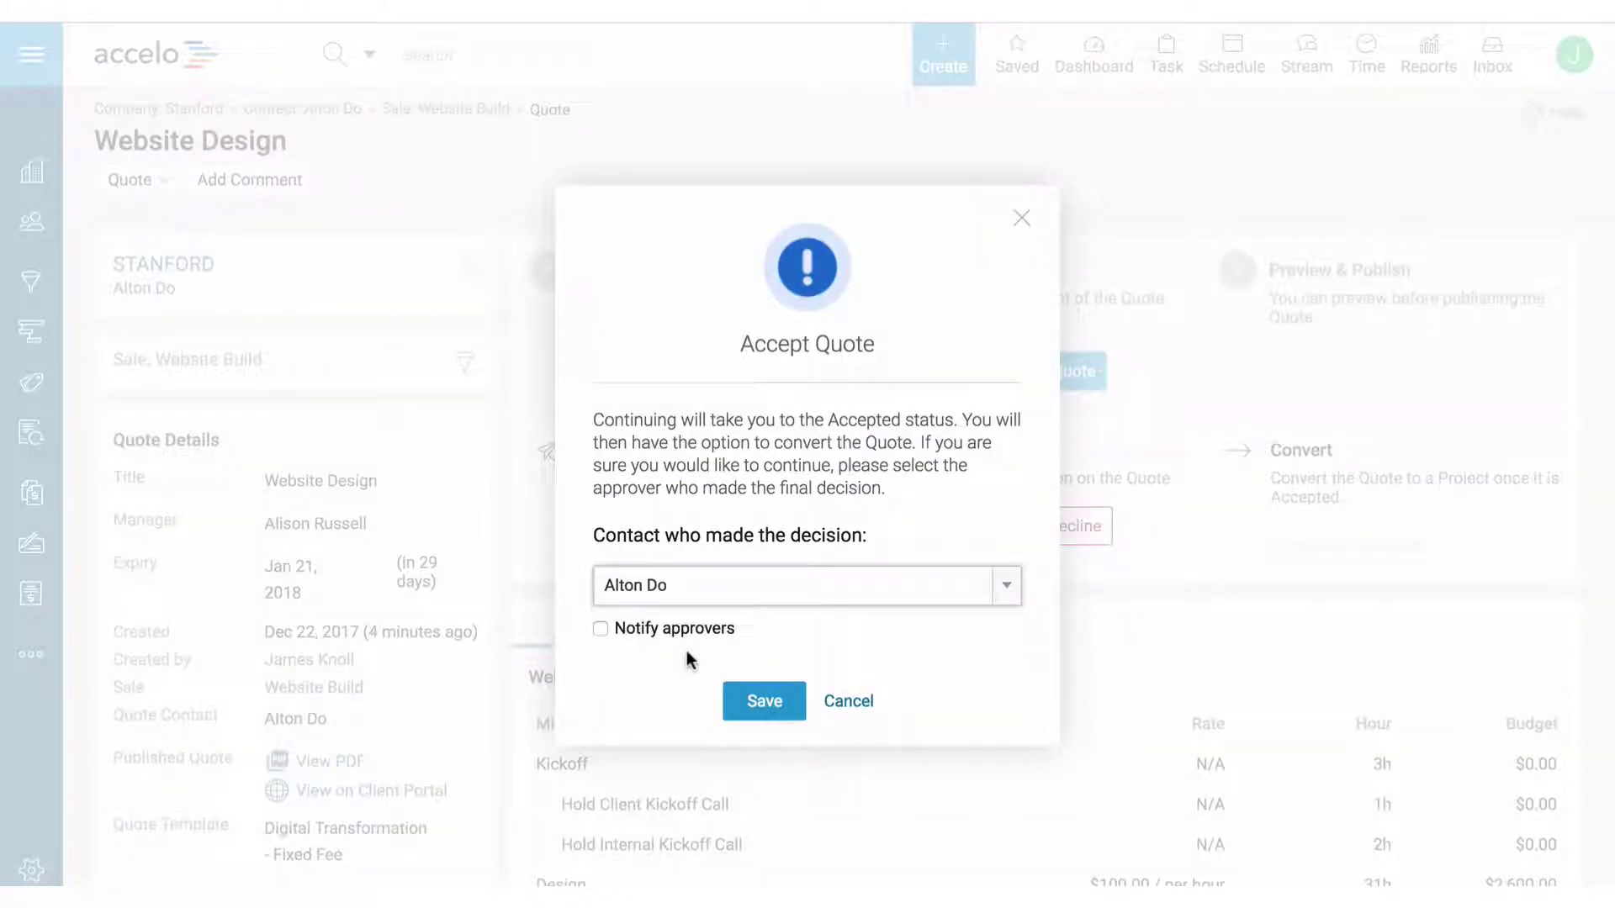
pyautogui.click(766, 703)
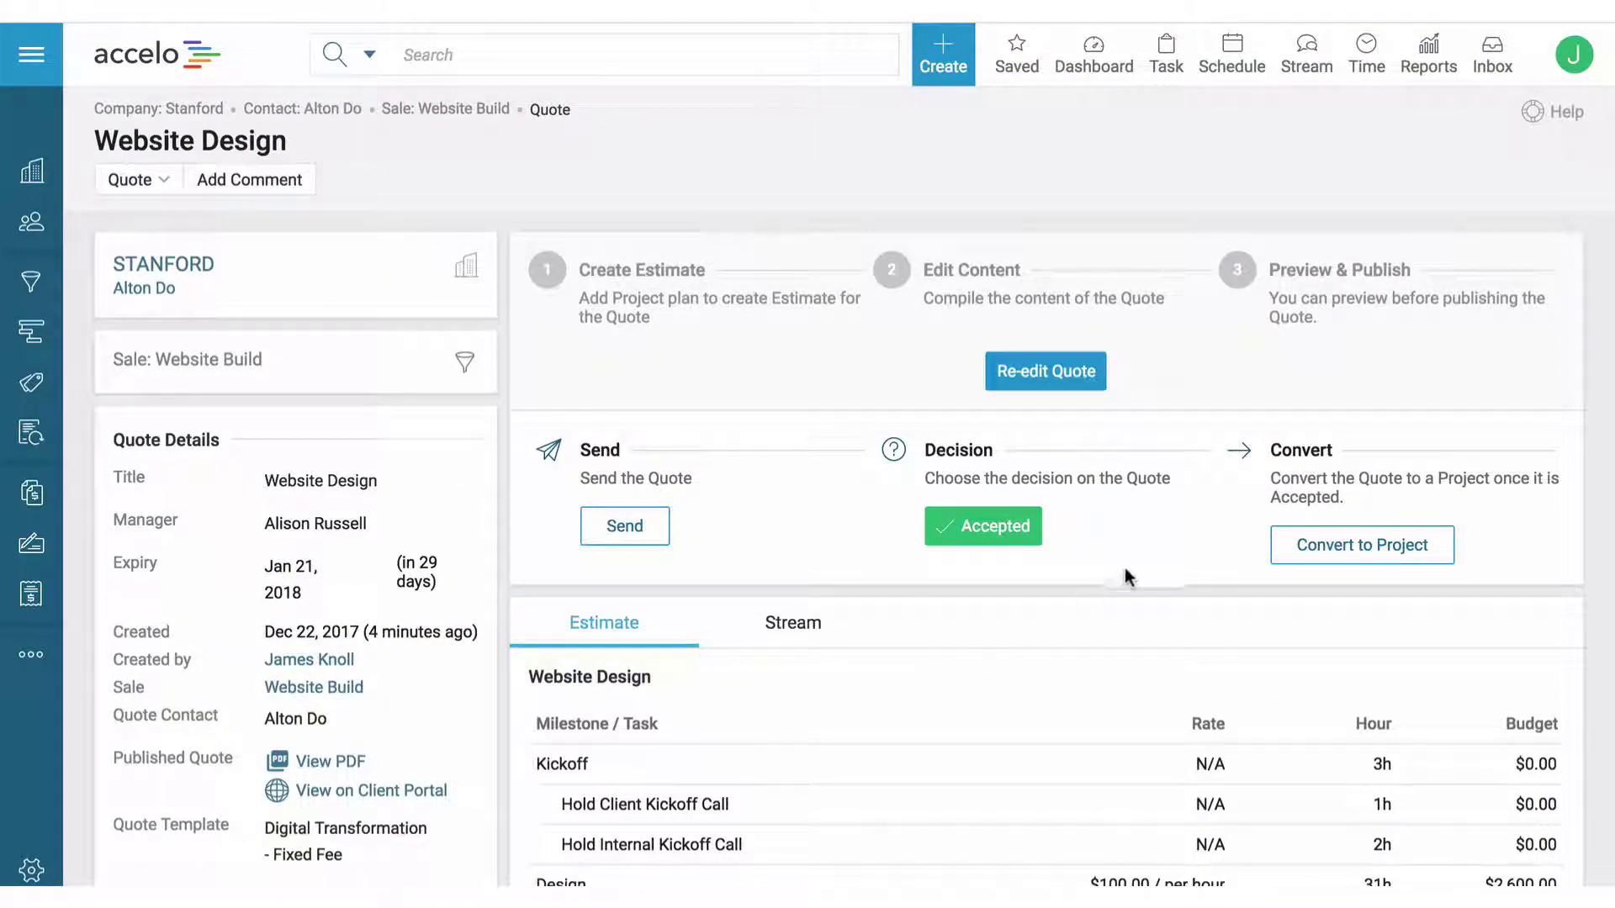
pyautogui.scroll(-1, 1127, 565)
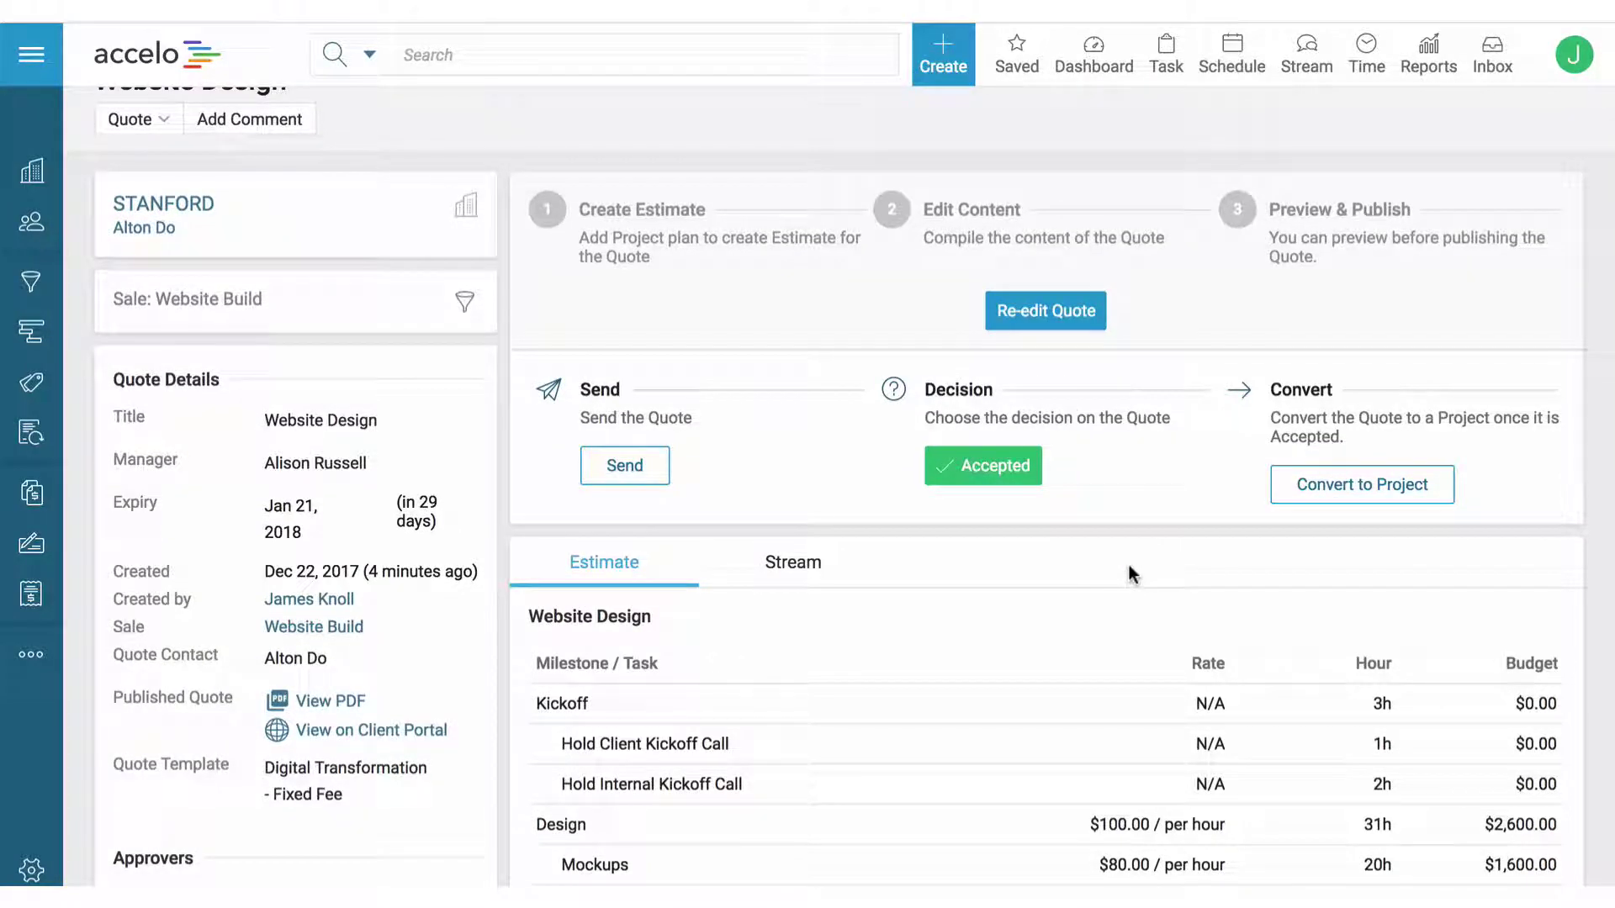
# Step: Convert the accepted quote into a project with project type Website Design
pyautogui.click(1361, 488)
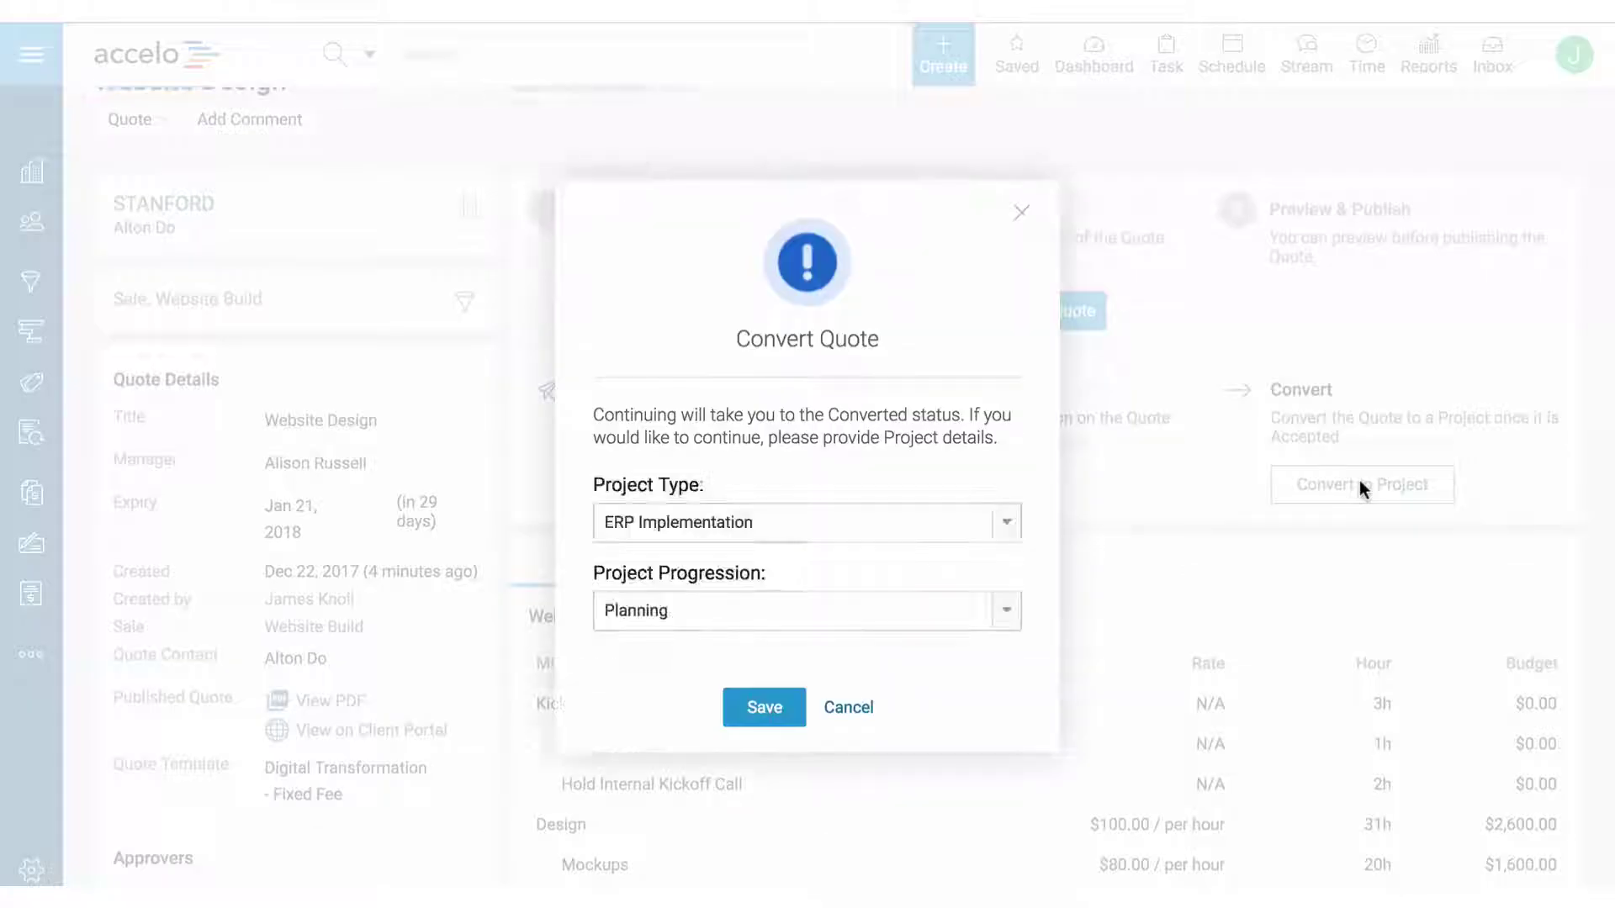
pyautogui.click(986, 522)
pyautogui.click(695, 621)
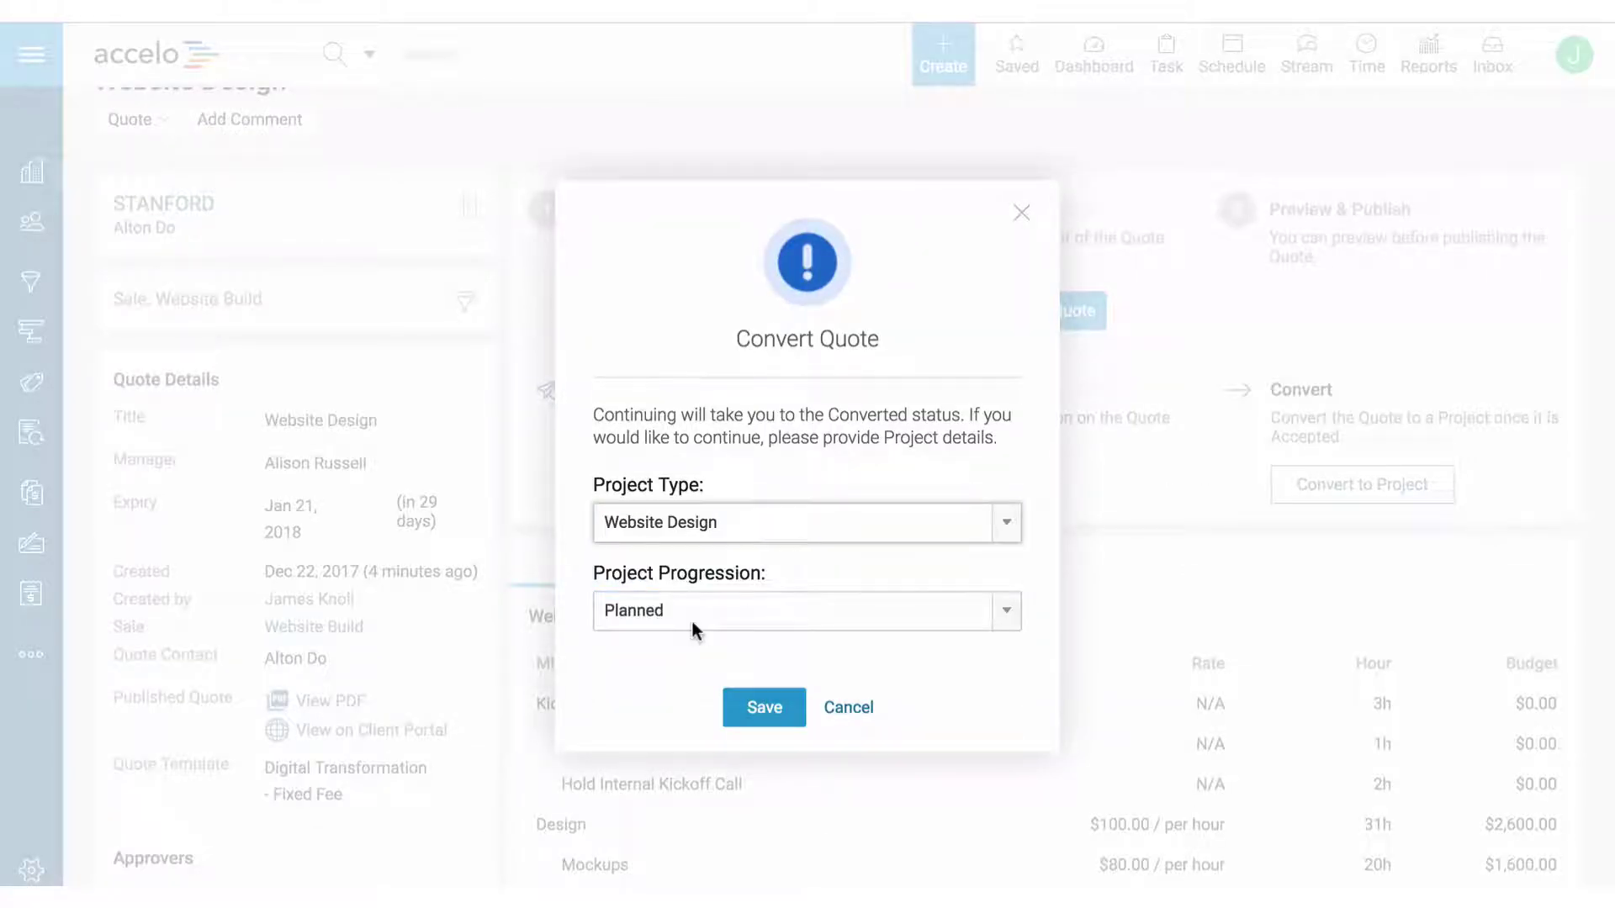
pyautogui.click(751, 710)
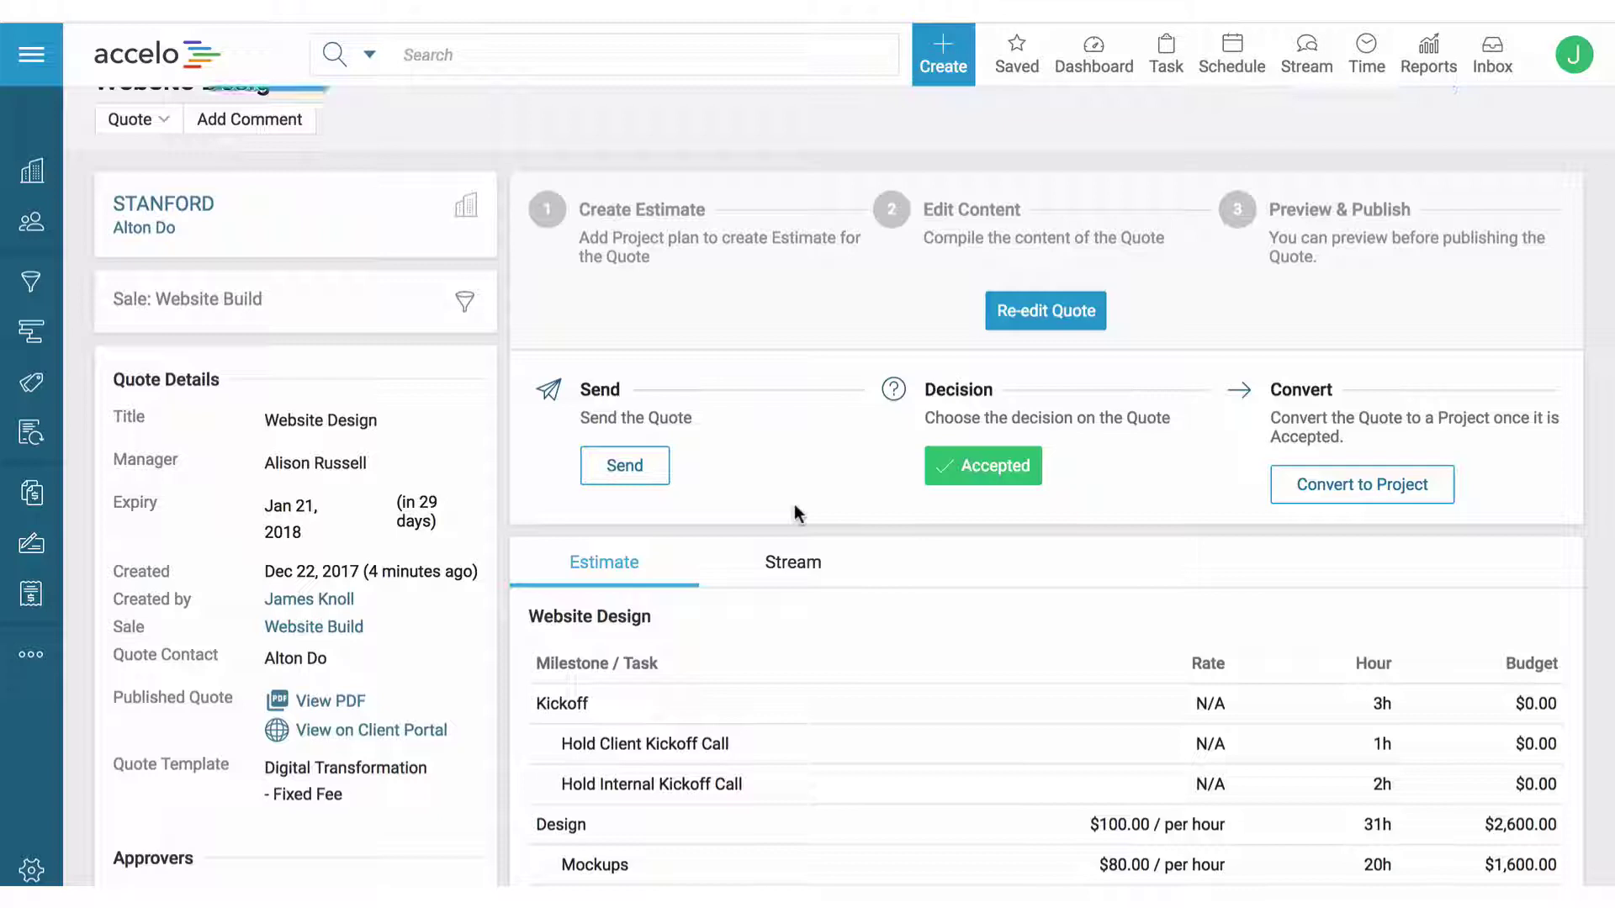